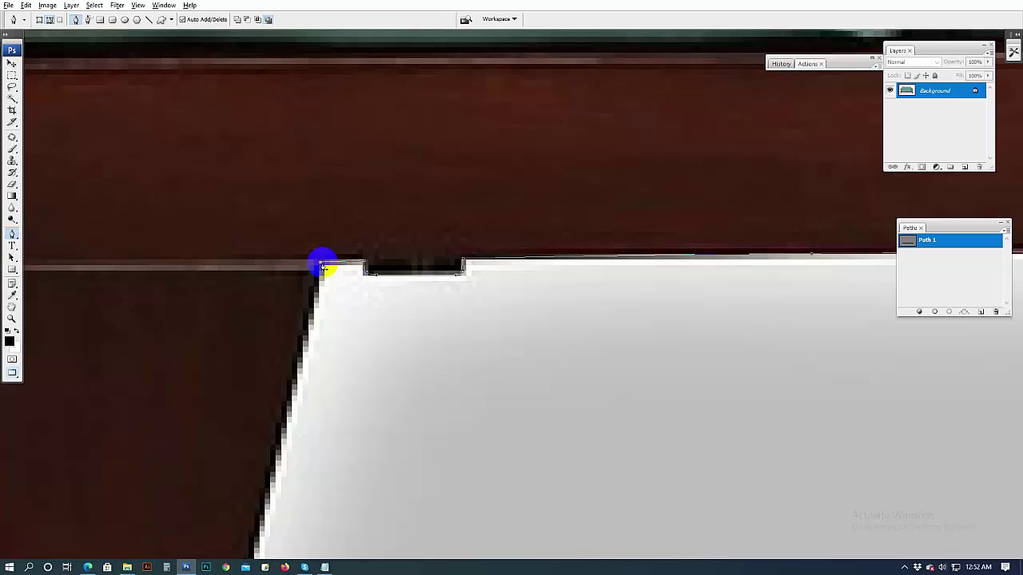
Continue the pen path down the slanted inner edge of the sofa's left leg and along the leg's bottom.
{"action": "left_click_drag", "start_coordinate": [298, 363], "coordinate": [467, 108]}
{"action": "left_click_drag", "start_coordinate": [385, 463], "coordinate": [464, 264]}
{"action": "left_click_drag", "start_coordinate": [447, 335], "coordinate": [501, 142]}
{"action": "left_click_drag", "start_coordinate": [475, 254], "coordinate": [476, 255]}
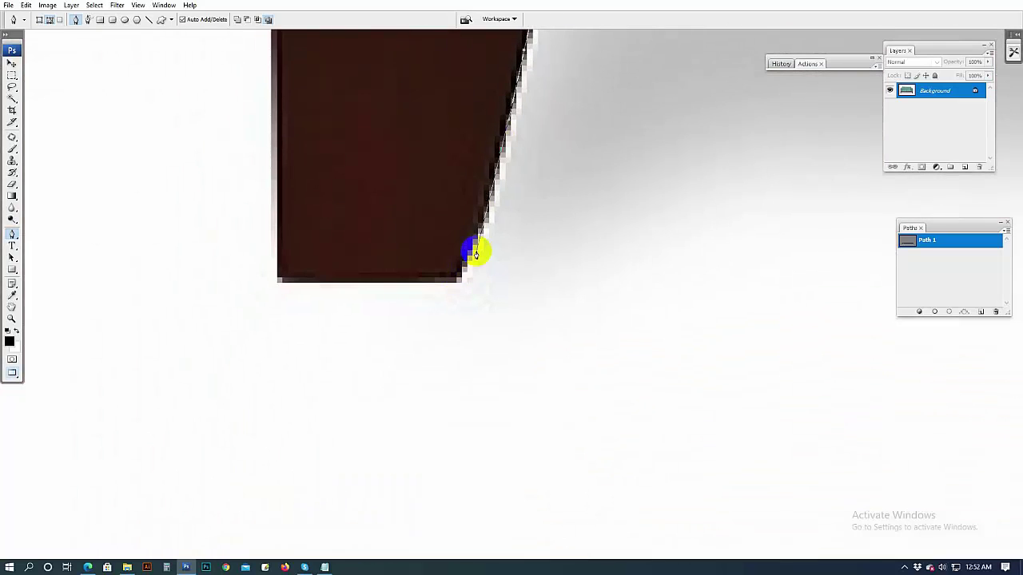
{"action": "left_click", "coordinate": [460, 273]}
{"action": "left_click", "coordinate": [453, 281]}
{"action": "left_click_drag", "start_coordinate": [314, 284], "coordinate": [489, 260]}
{"action": "left_click", "coordinate": [505, 284]}
Trace the pen path up the left leg's outer edge and around the left end of the wooden base rail.
{"action": "left_click_drag", "start_coordinate": [482, 181], "coordinate": [479, 410]}
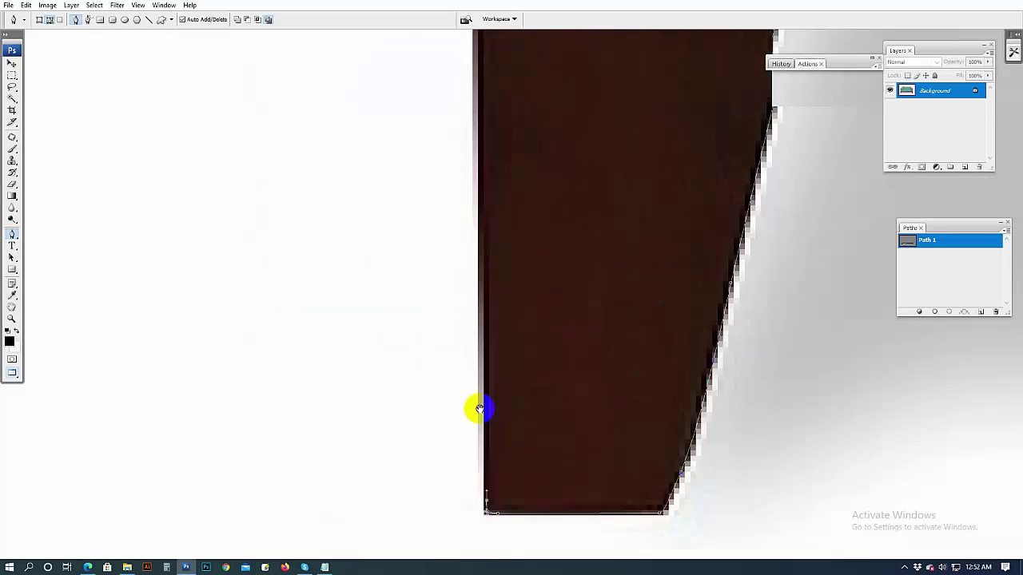
{"action": "left_click_drag", "start_coordinate": [483, 207], "coordinate": [470, 413]}
{"action": "left_click_drag", "start_coordinate": [461, 117], "coordinate": [464, 395]}
{"action": "left_click_drag", "start_coordinate": [461, 120], "coordinate": [462, 333]}
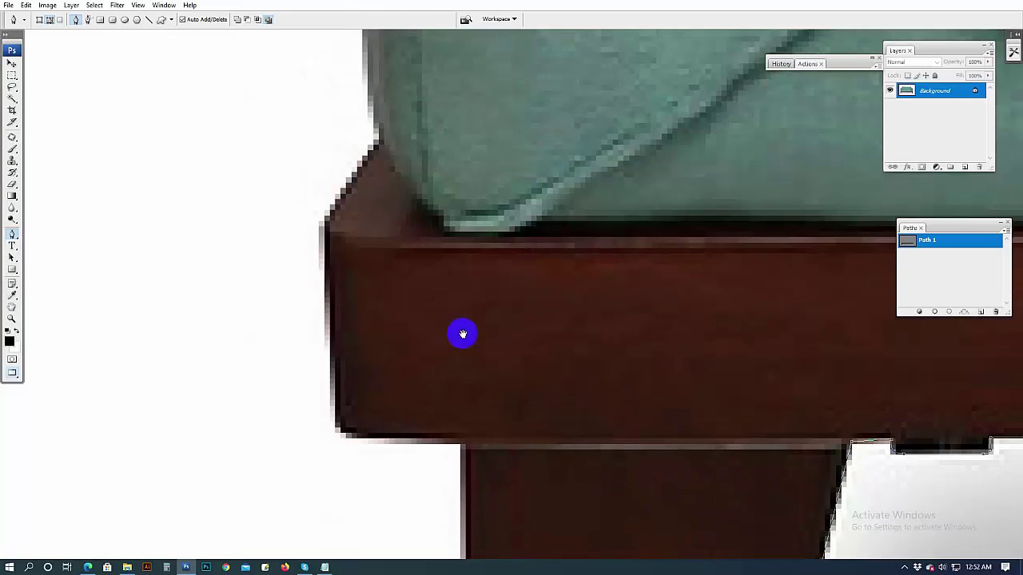
{"action": "left_click_drag", "start_coordinate": [463, 449], "coordinate": [562, 346]}
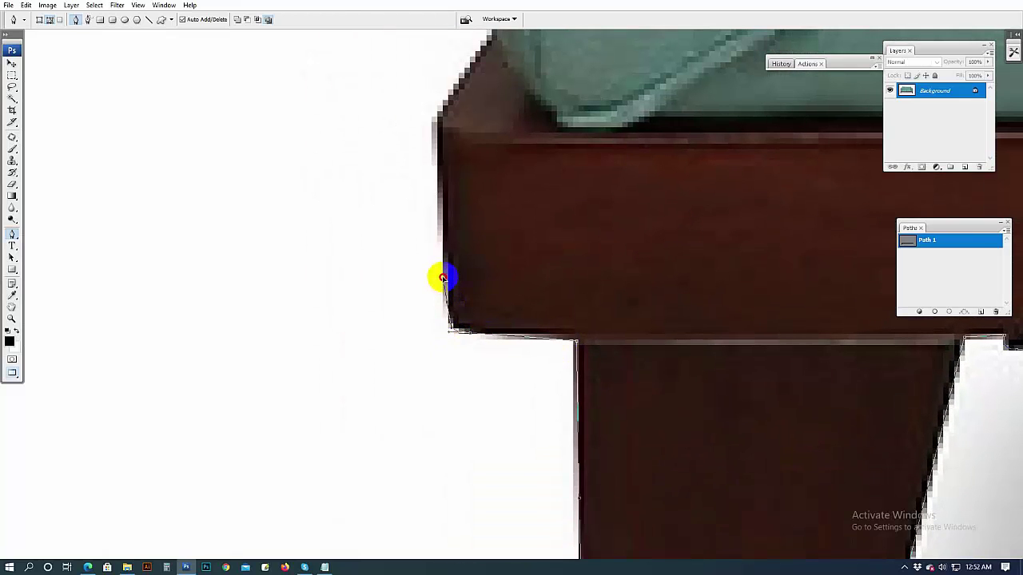
{"action": "left_click_drag", "start_coordinate": [442, 277], "coordinate": [434, 429]}
{"action": "left_click", "coordinate": [432, 402]}
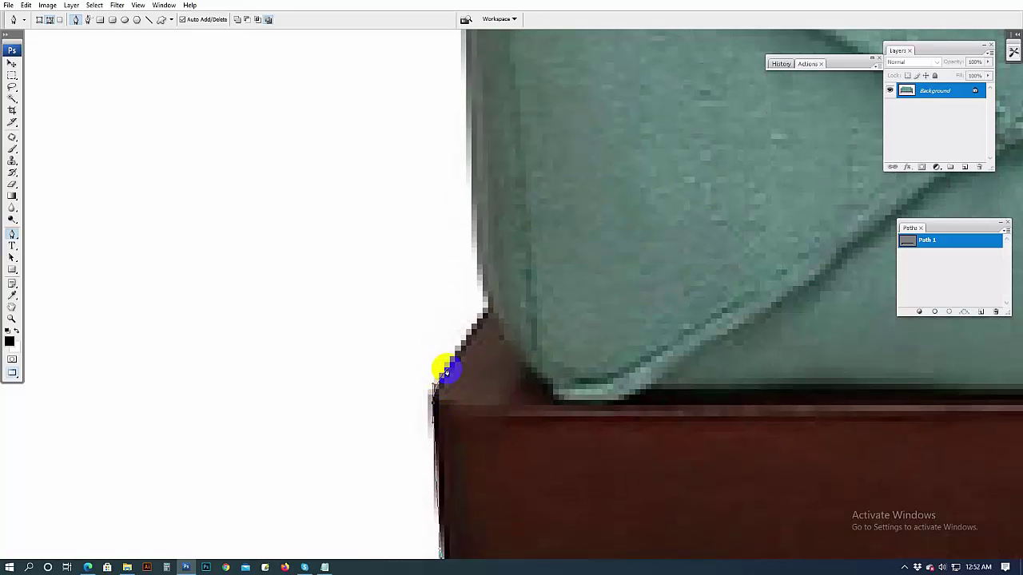
Continue the pen path over the base rail's corner and up the lower outer edge of the left armrest.
{"action": "left_click_drag", "start_coordinate": [478, 243], "coordinate": [506, 420]}
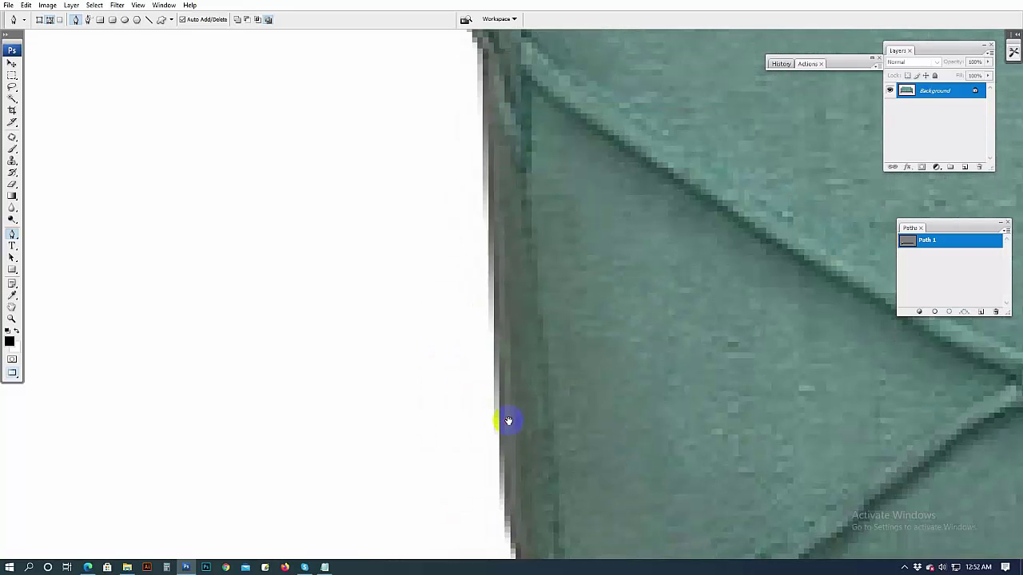
{"action": "left_click_drag", "start_coordinate": [476, 231], "coordinate": [510, 473]}
{"action": "left_click_drag", "start_coordinate": [514, 312], "coordinate": [507, 289]}
{"action": "left_click_drag", "start_coordinate": [489, 209], "coordinate": [500, 342]}
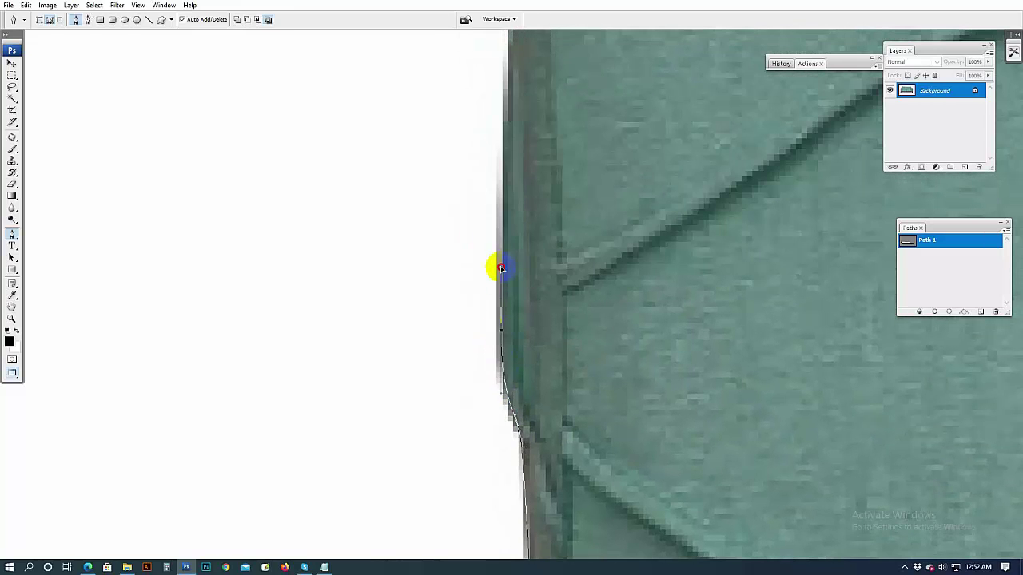
{"action": "left_click_drag", "start_coordinate": [501, 266], "coordinate": [470, 432]}
{"action": "left_click_drag", "start_coordinate": [477, 136], "coordinate": [458, 343]}
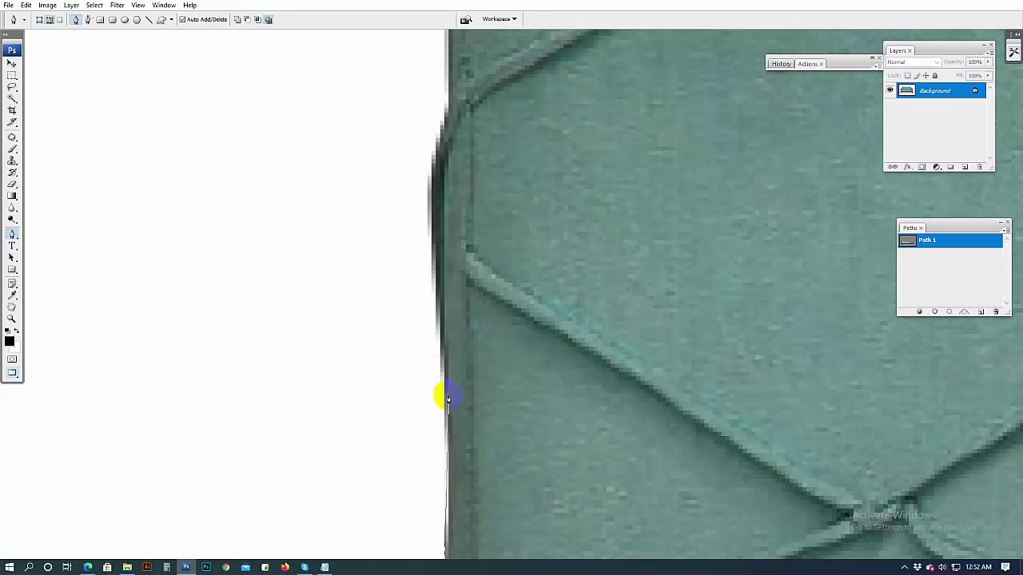
Trace the left armrest's upper outer side with curved path segments, following its bulge up to the pleated part.
{"action": "left_click_drag", "start_coordinate": [447, 398], "coordinate": [442, 320]}
{"action": "left_click_drag", "start_coordinate": [437, 213], "coordinate": [454, 304]}
{"action": "left_click_drag", "start_coordinate": [448, 125], "coordinate": [410, 495]}
{"action": "left_click_drag", "start_coordinate": [420, 364], "coordinate": [438, 262]}
{"action": "left_click_drag", "start_coordinate": [470, 202], "coordinate": [358, 413]}
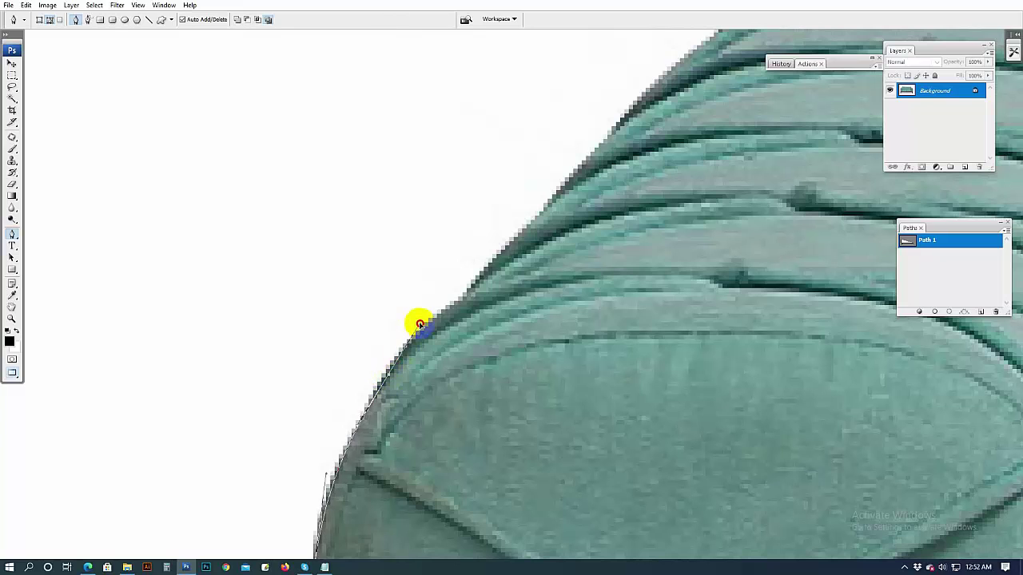
Continue the path along the left armrest's pleated slope and over its rounded top to the button.
{"action": "left_click", "coordinate": [462, 305]}
{"action": "left_click_drag", "start_coordinate": [454, 306], "coordinate": [368, 393]}
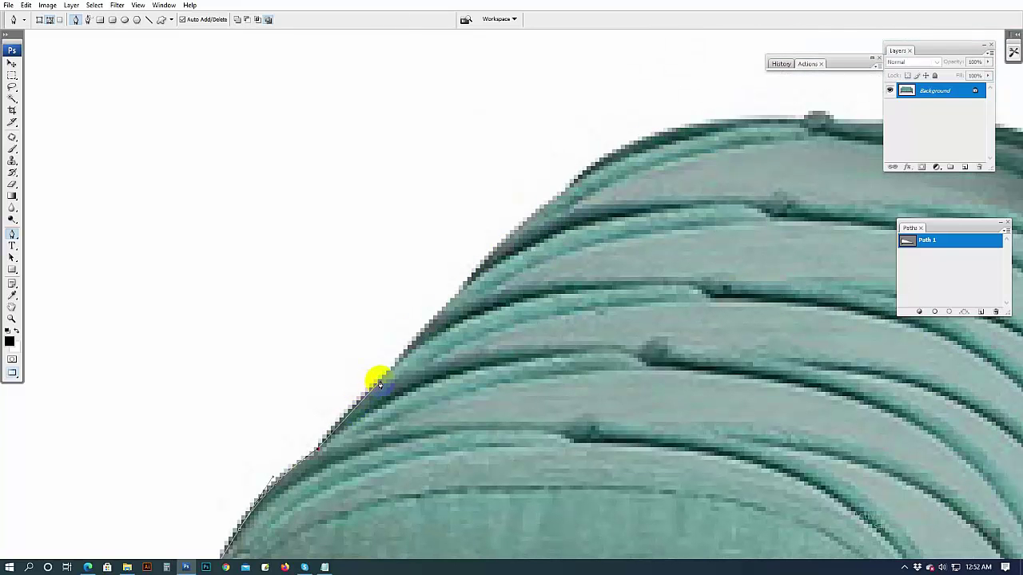
{"action": "left_click", "coordinate": [452, 304]}
{"action": "left_click_drag", "start_coordinate": [495, 262], "coordinate": [270, 411]}
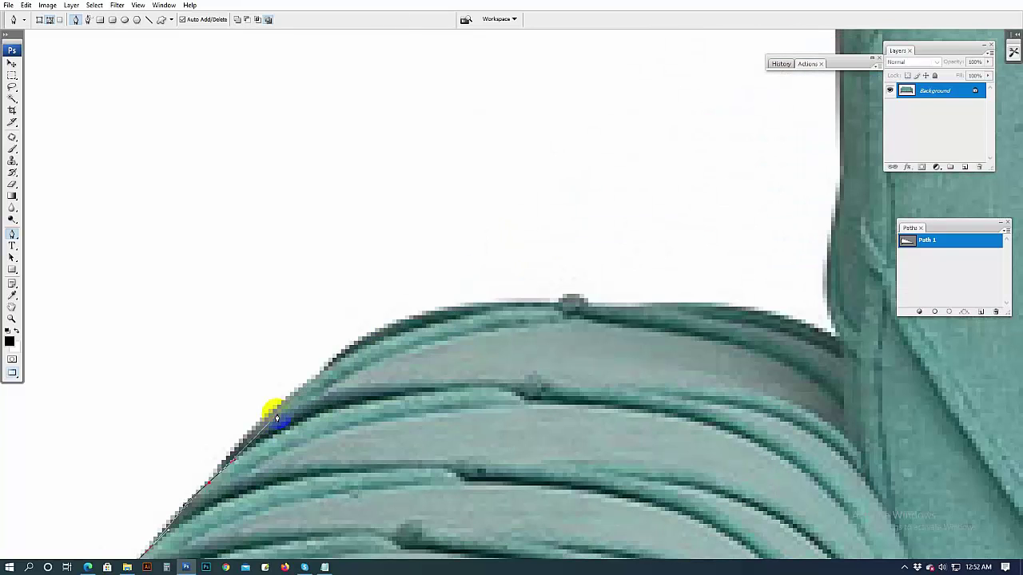
{"action": "left_click_drag", "start_coordinate": [409, 321], "coordinate": [468, 307]}
{"action": "left_click_drag", "start_coordinate": [540, 307], "coordinate": [246, 390]}
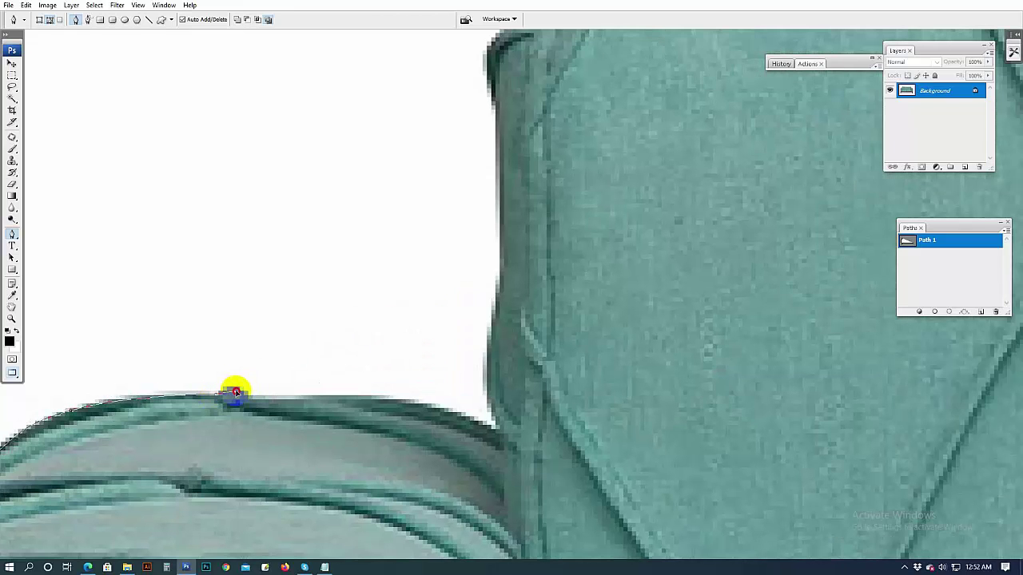
Trace the rest of the left armrest's top to the backrest and continue up the backrest's left side.
{"action": "left_click_drag", "start_coordinate": [366, 399], "coordinate": [418, 401]}
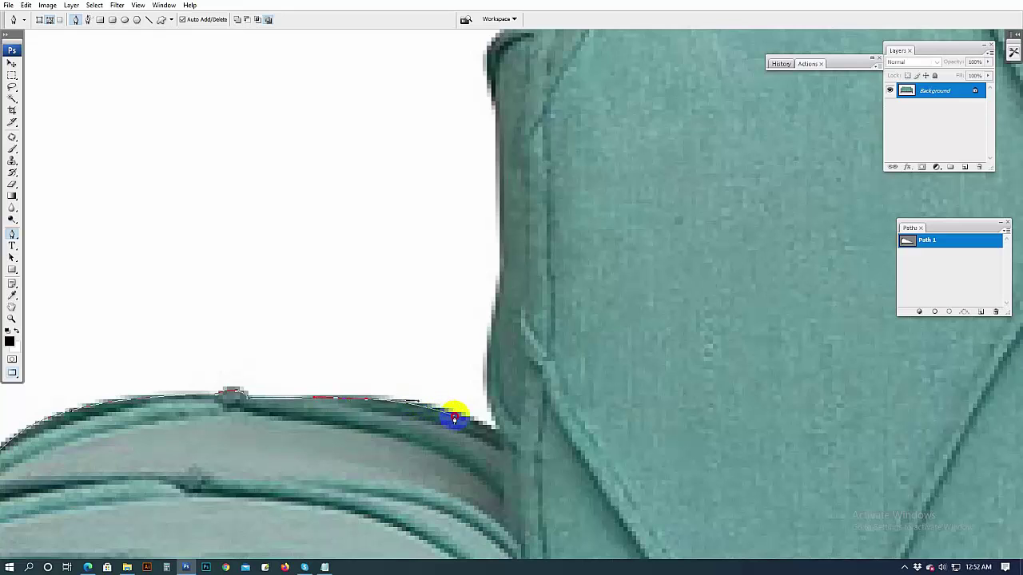
{"action": "left_click_drag", "start_coordinate": [477, 383], "coordinate": [422, 477]}
{"action": "left_click", "coordinate": [439, 440]}
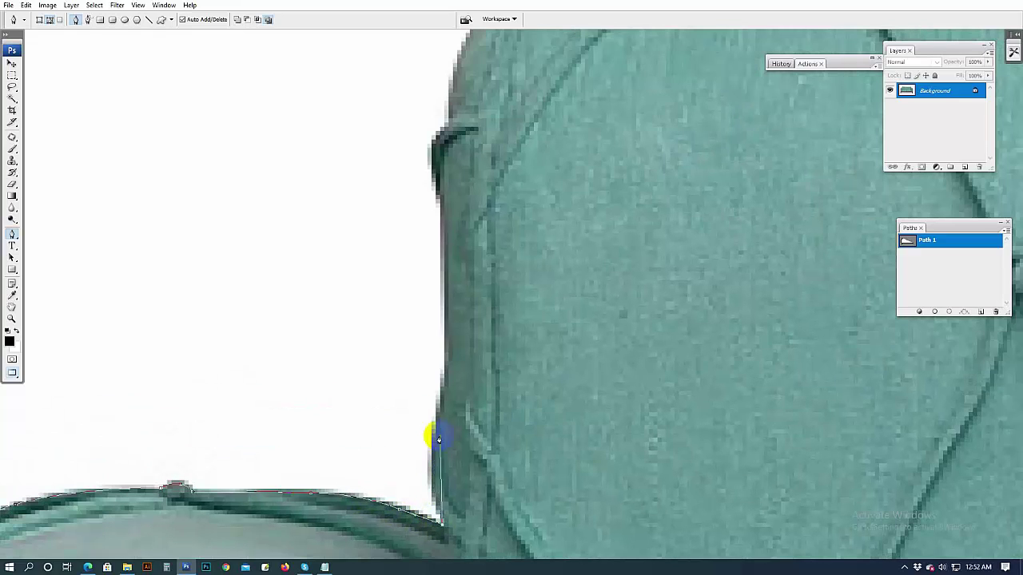
{"action": "left_click_drag", "start_coordinate": [435, 421], "coordinate": [452, 372]}
{"action": "left_click", "coordinate": [447, 261]}
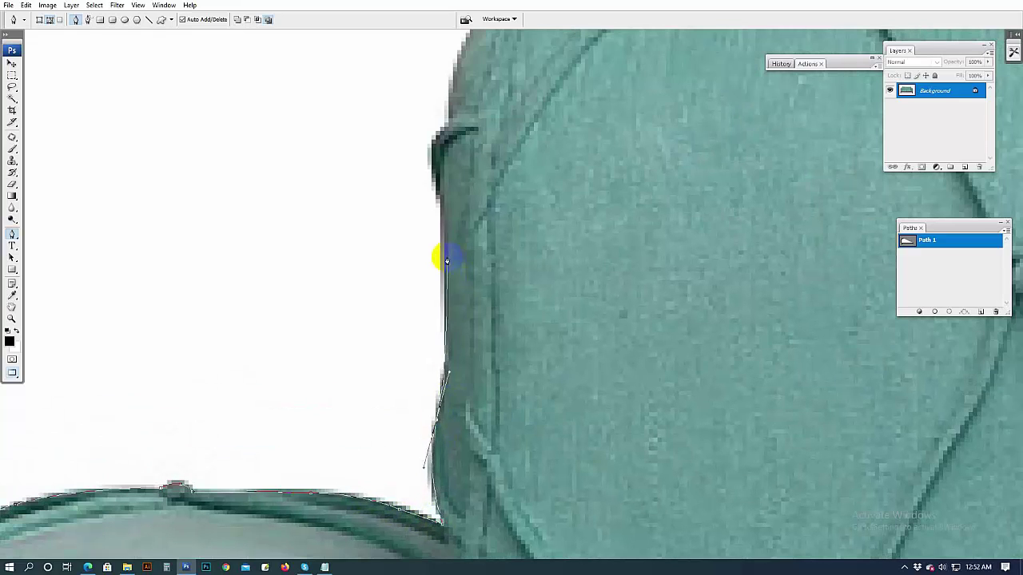
{"action": "left_click_drag", "start_coordinate": [445, 228], "coordinate": [452, 401]}
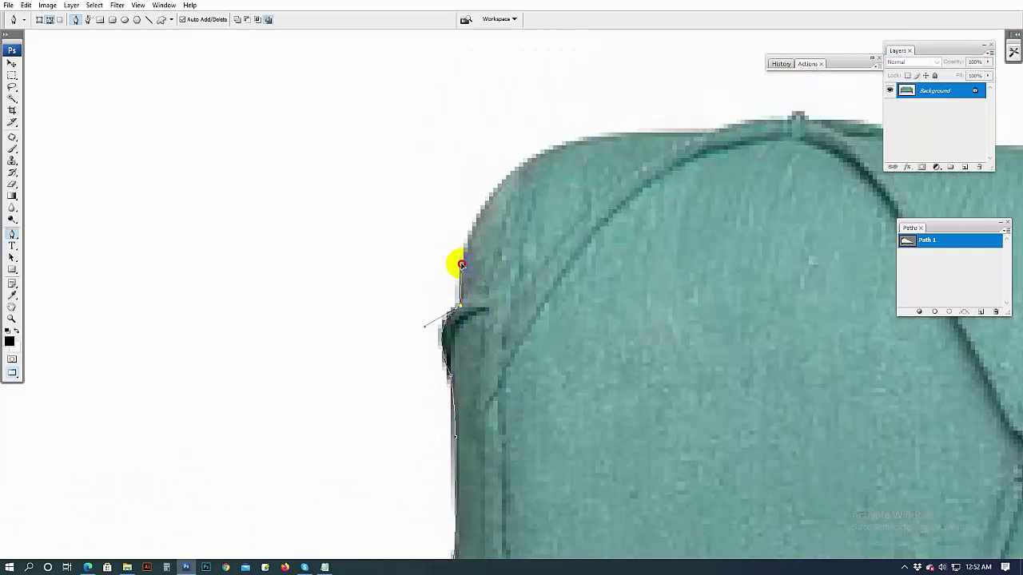
Trace the backrest's rounded upper-left corner and its top edge over the first two raised seams.
{"action": "left_click_drag", "start_coordinate": [513, 200], "coordinate": [318, 331]}
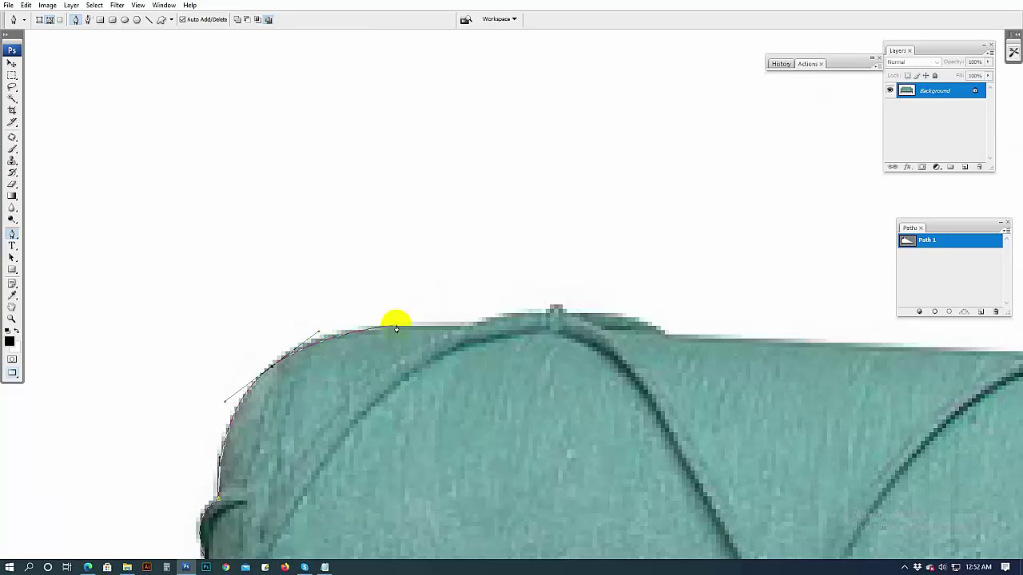
{"action": "left_click_drag", "start_coordinate": [473, 322], "coordinate": [547, 316]}
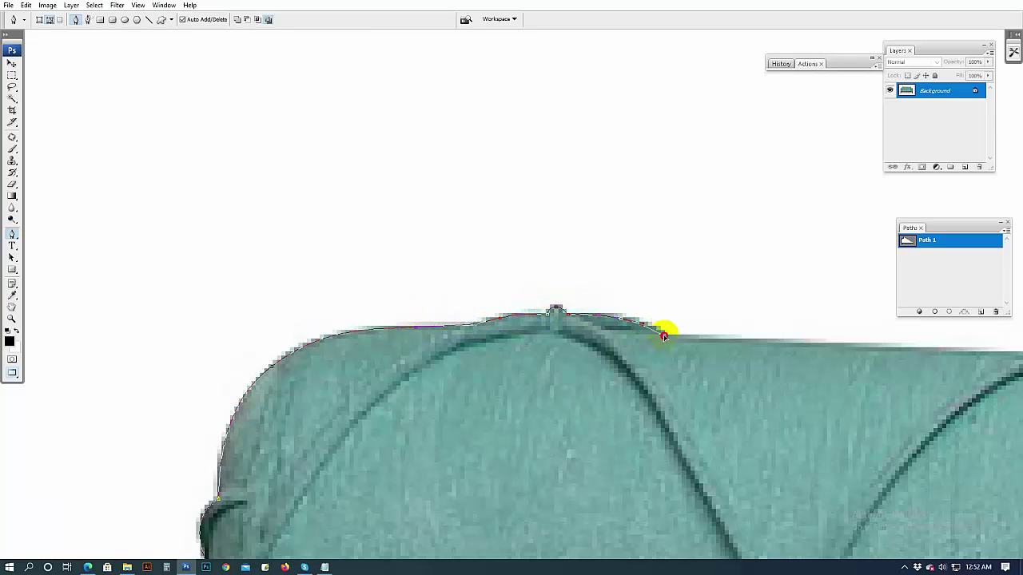
{"action": "left_click_drag", "start_coordinate": [708, 354], "coordinate": [205, 342]}
{"action": "left_click_drag", "start_coordinate": [421, 336], "coordinate": [508, 336]}
{"action": "left_click_drag", "start_coordinate": [634, 320], "coordinate": [367, 330]}
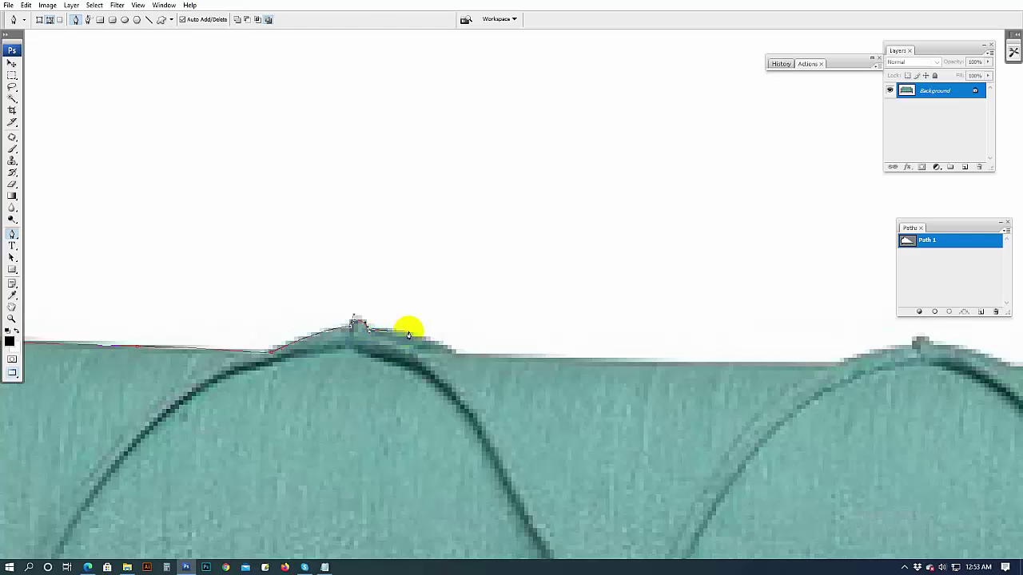
Continue the path along the backrest's top edge, outlining the third and fourth raised seams with their small buttons.
{"action": "left_click", "coordinate": [452, 352]}
{"action": "left_click_drag", "start_coordinate": [657, 356], "coordinate": [201, 365]}
{"action": "left_click_drag", "start_coordinate": [312, 373], "coordinate": [368, 375]}
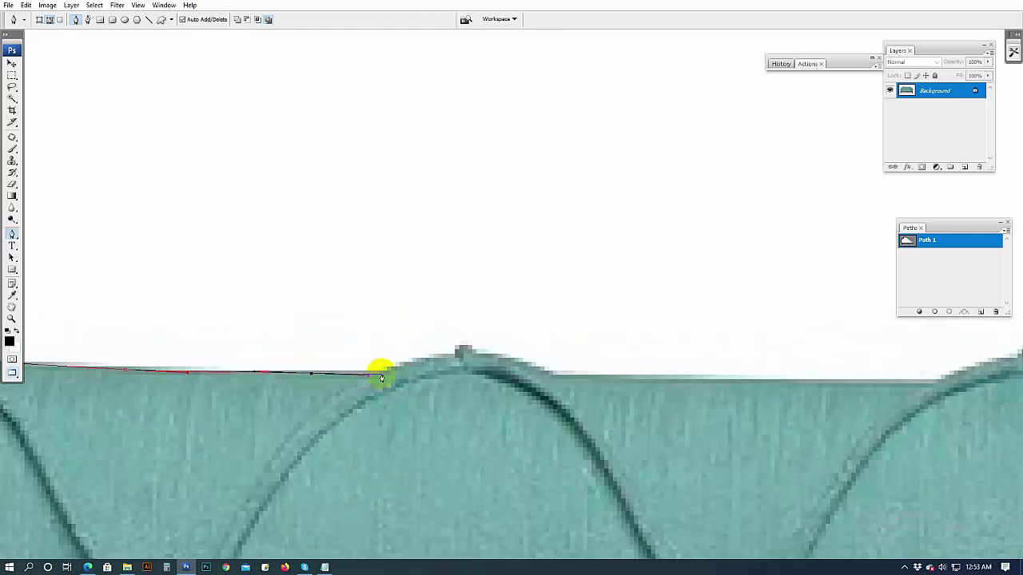
{"action": "left_click_drag", "start_coordinate": [456, 351], "coordinate": [478, 352]}
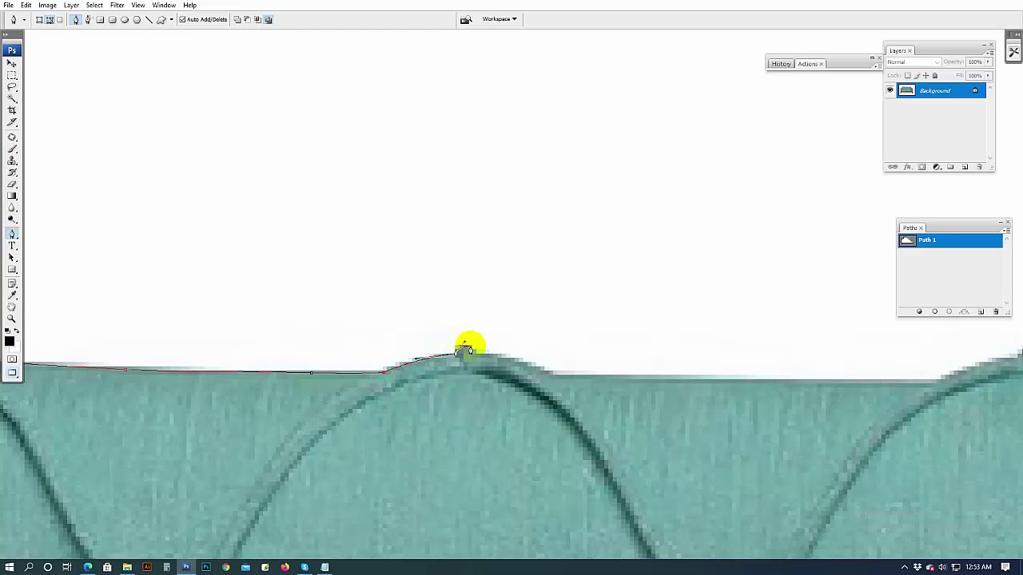
{"action": "left_click_drag", "start_coordinate": [636, 376], "coordinate": [144, 378]}
{"action": "left_click_drag", "start_coordinate": [442, 385], "coordinate": [450, 383]}
{"action": "left_click_drag", "start_coordinate": [489, 374], "coordinate": [377, 376]}
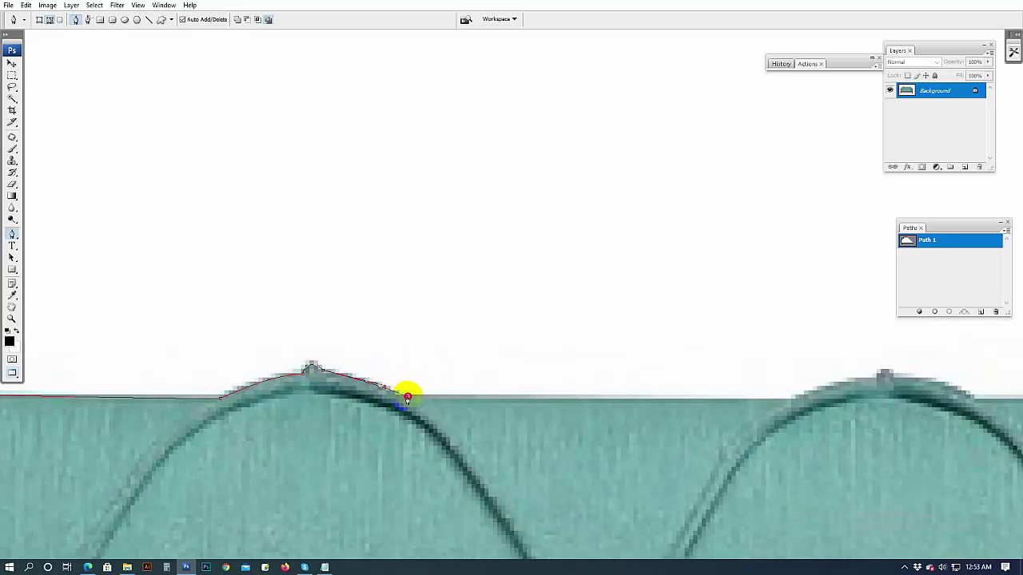
Extend the path along the backrest's top edge around the fifth and sixth raised seams.
{"action": "left_click_drag", "start_coordinate": [505, 407], "coordinate": [174, 402]}
{"action": "left_click_drag", "start_coordinate": [455, 396], "coordinate": [530, 376]}
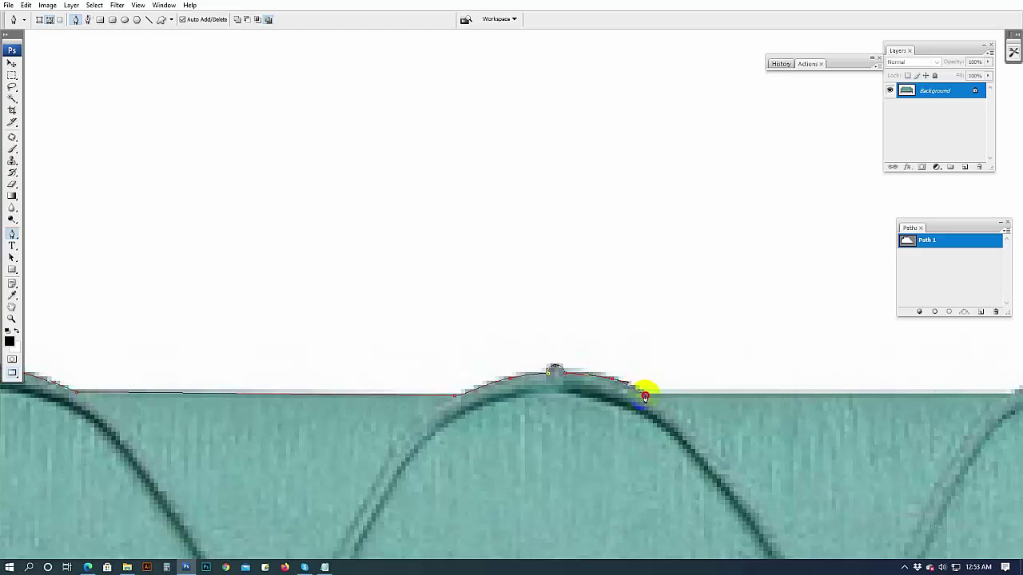
{"action": "left_click_drag", "start_coordinate": [843, 397], "coordinate": [86, 408]}
{"action": "left_click", "coordinate": [232, 408]}
{"action": "left_click", "coordinate": [308, 389]}
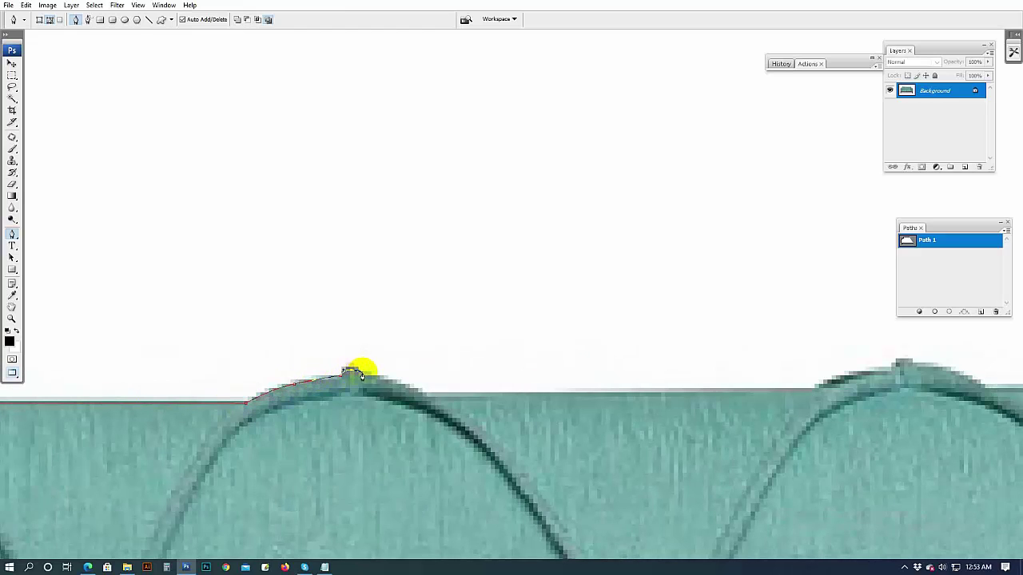
{"action": "left_click", "coordinate": [419, 392]}
{"action": "left_click", "coordinate": [595, 391]}
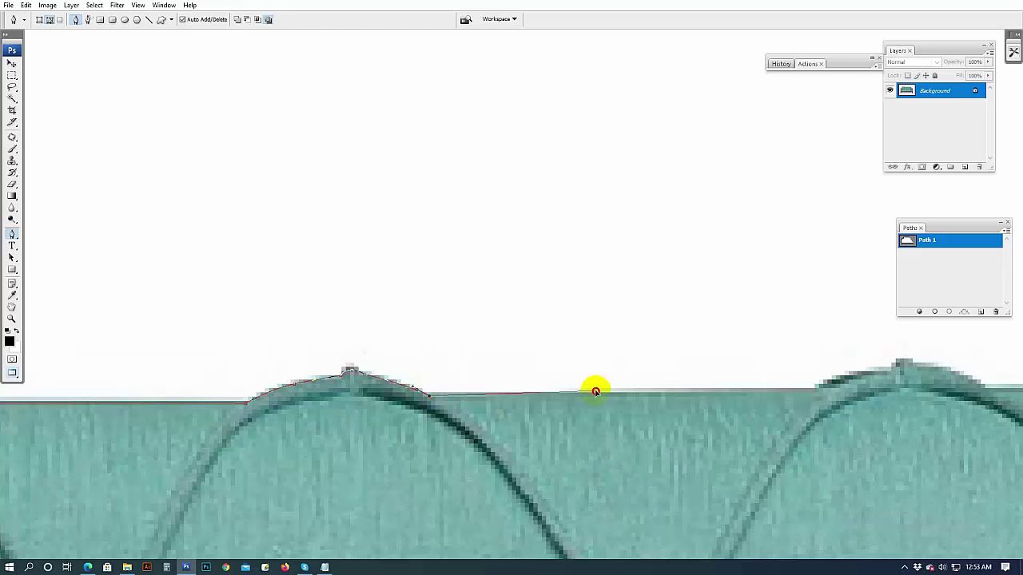
Trace the backrest's top edge over the seventh raised seam and the last one before the right corner.
{"action": "left_click_drag", "start_coordinate": [775, 391], "coordinate": [386, 396]}
{"action": "left_click", "coordinate": [432, 392]}
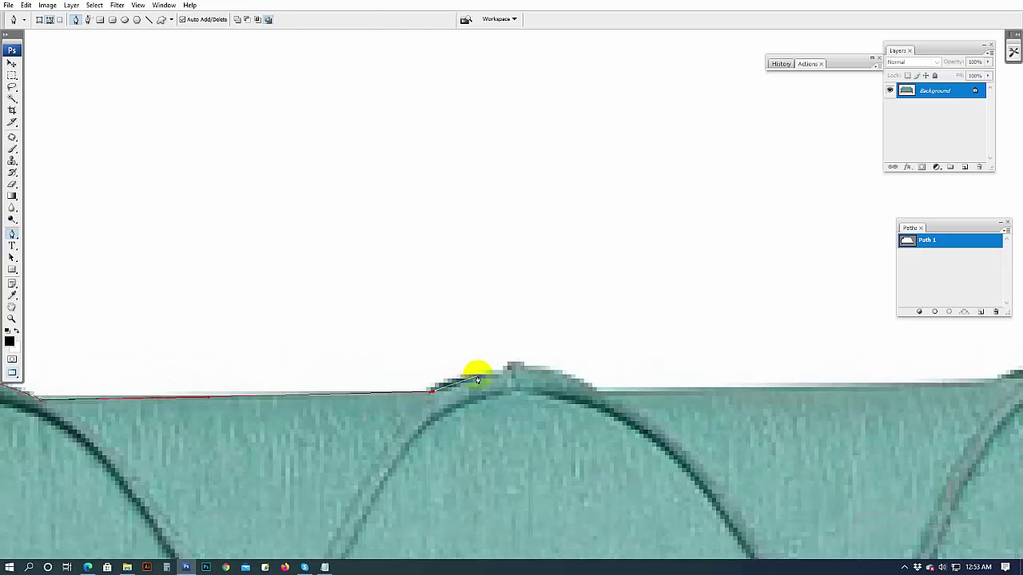
{"action": "left_click", "coordinate": [513, 365]}
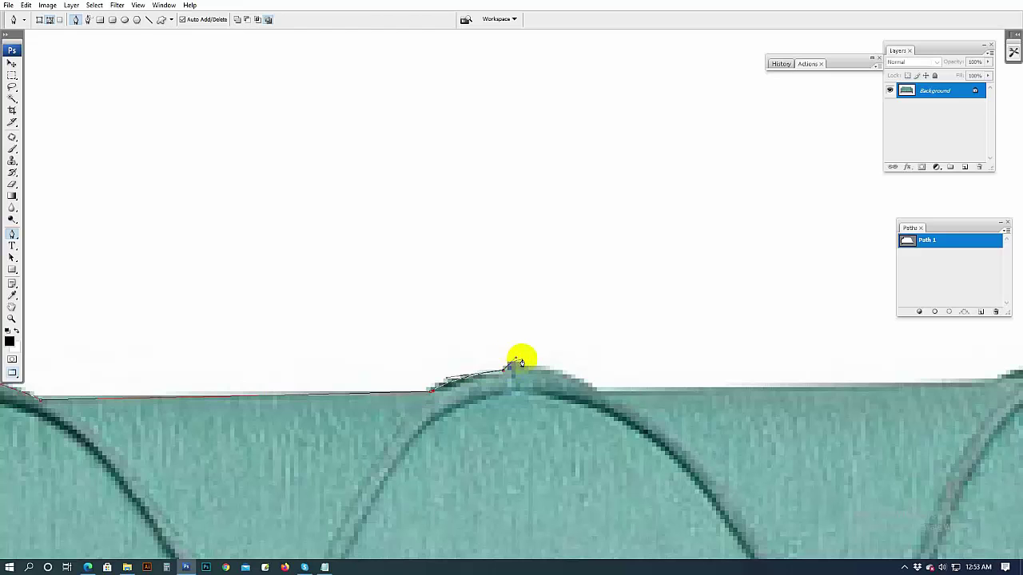
{"action": "left_click", "coordinate": [588, 393]}
{"action": "left_click", "coordinate": [732, 390]}
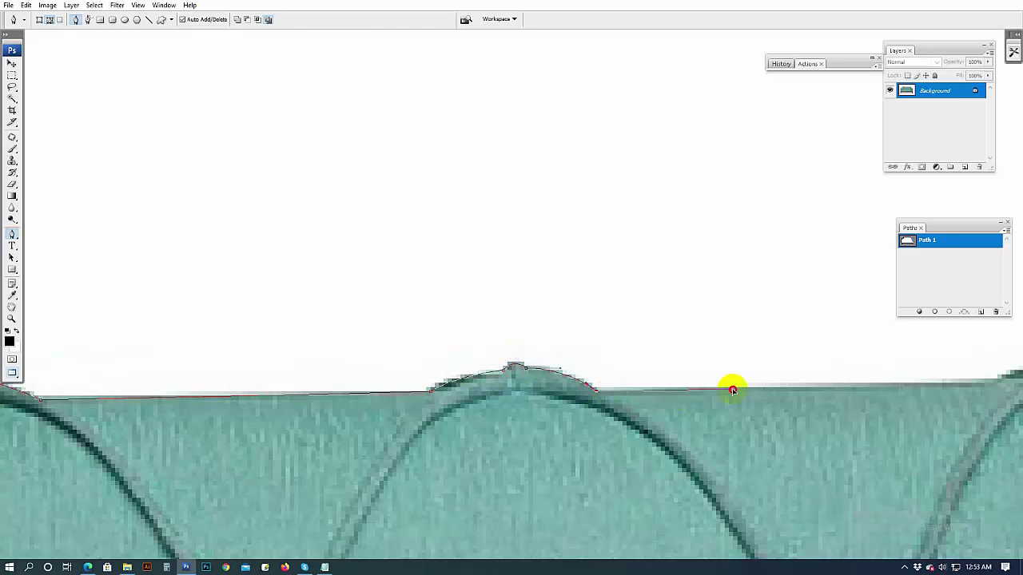
{"action": "left_click_drag", "start_coordinate": [992, 382], "coordinate": [506, 379]}
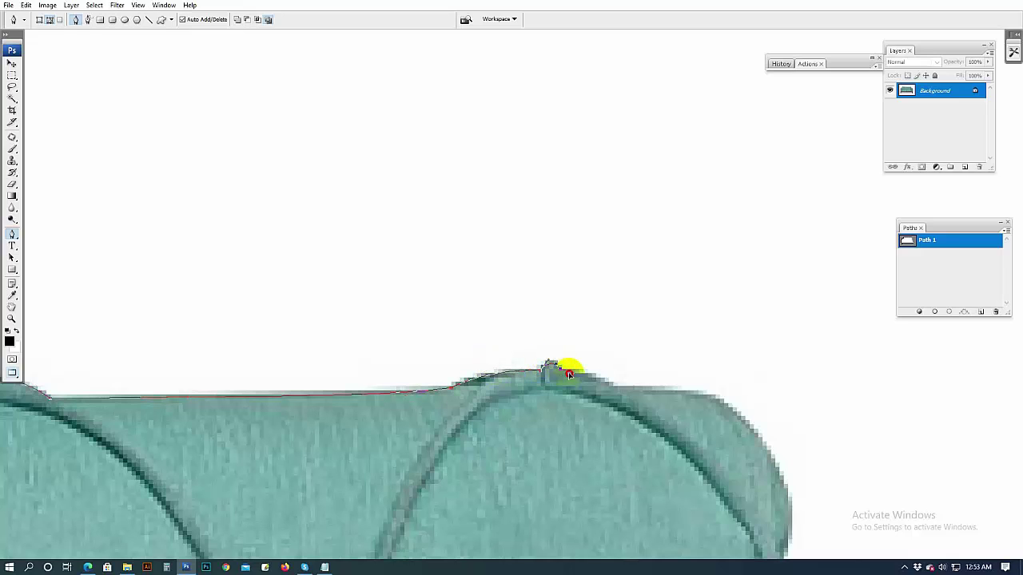
{"action": "left_click_drag", "start_coordinate": [568, 374], "coordinate": [599, 376]}
Trace the backrest's rounded upper-right corner and follow its right side down past the dark fold.
{"action": "left_click_drag", "start_coordinate": [674, 396], "coordinate": [268, 221]}
{"action": "left_click", "coordinate": [306, 288]}
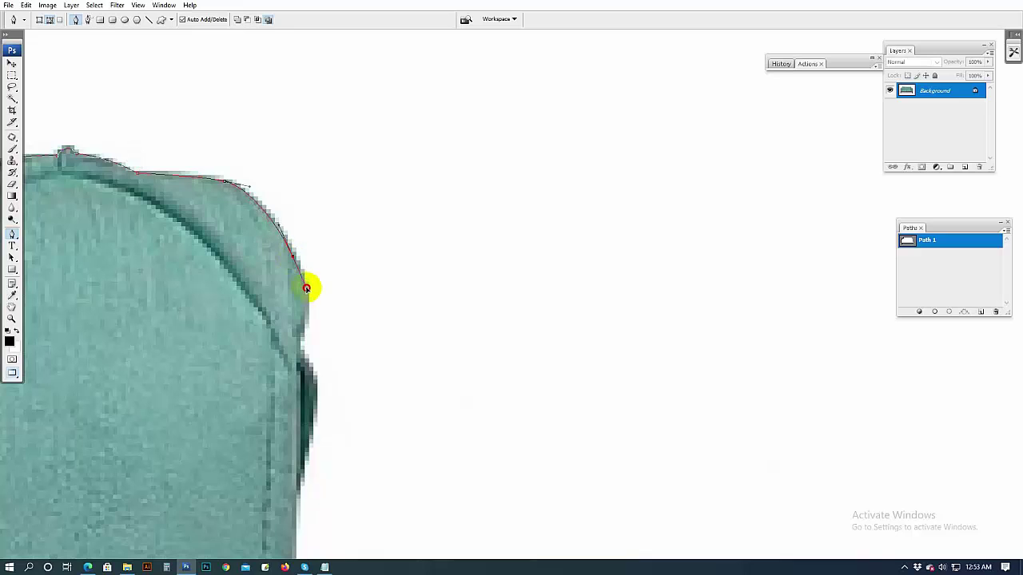
{"action": "left_click", "coordinate": [307, 326]}
{"action": "left_click_drag", "start_coordinate": [301, 347], "coordinate": [318, 181]}
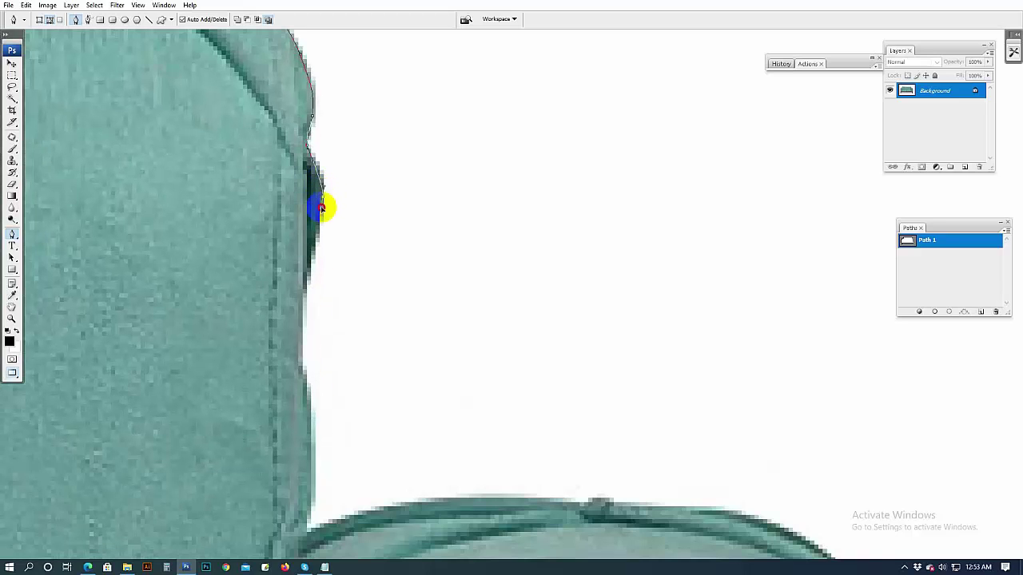
{"action": "left_click", "coordinate": [306, 276]}
{"action": "left_click_drag", "start_coordinate": [300, 300], "coordinate": [311, 155]}
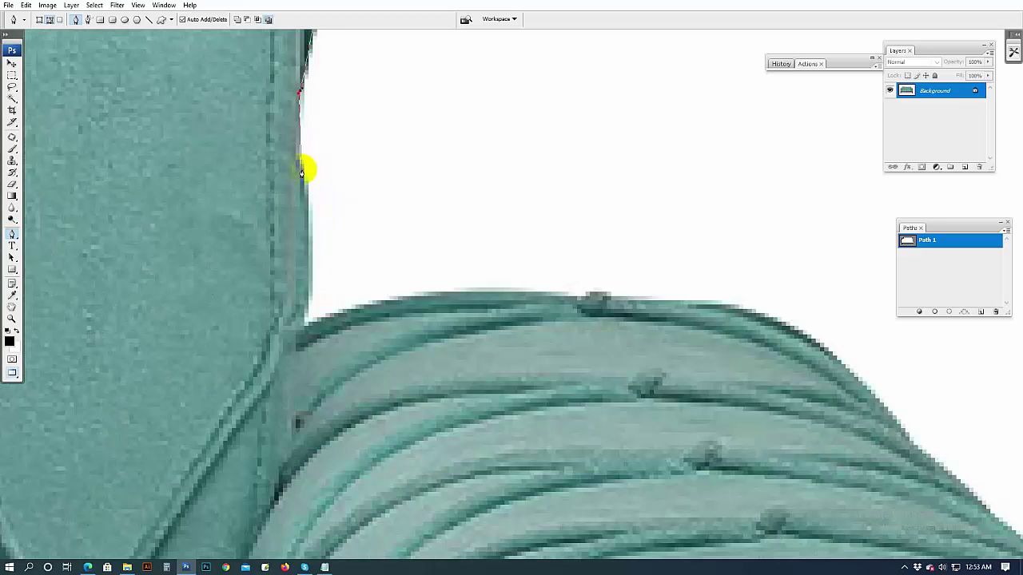
Join the path to the right armrest and trace over its rounded top and down its pleated slope.
{"action": "left_click", "coordinate": [306, 321]}
{"action": "left_click_drag", "start_coordinate": [306, 321], "coordinate": [334, 168]}
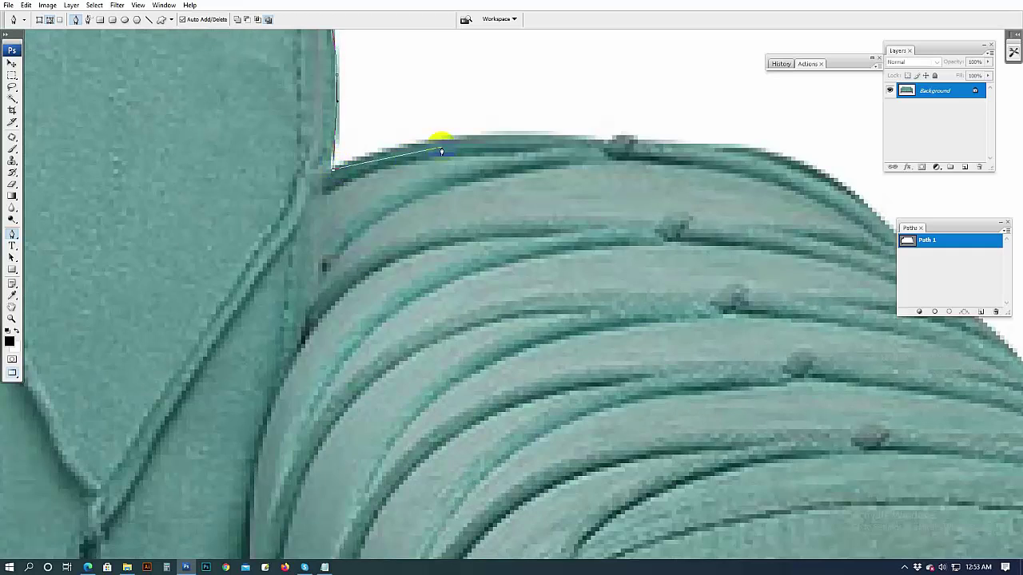
{"action": "left_click_drag", "start_coordinate": [455, 141], "coordinate": [165, 167]}
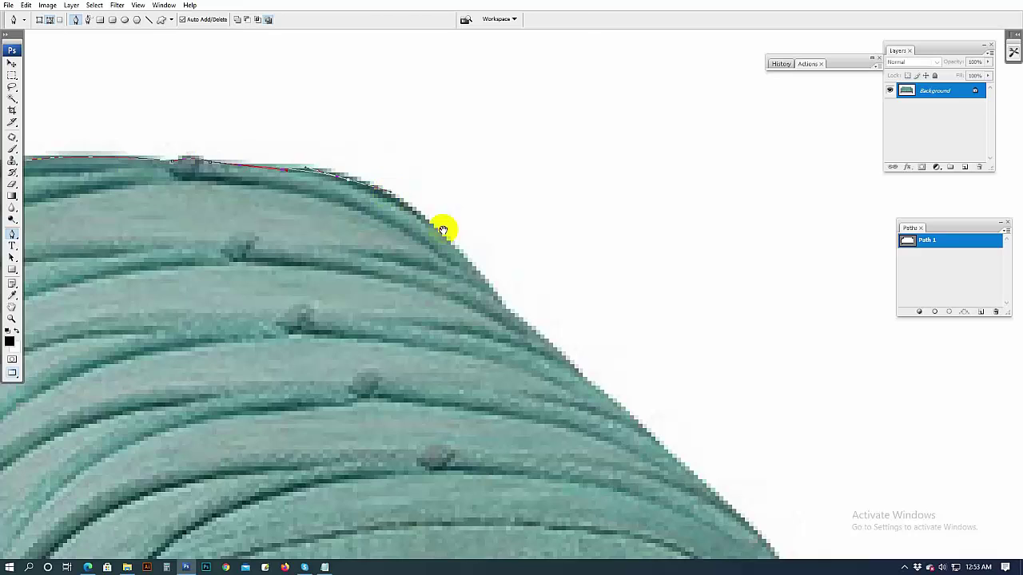
{"action": "left_click_drag", "start_coordinate": [440, 228], "coordinate": [251, 173]}
{"action": "left_click_drag", "start_coordinate": [298, 235], "coordinate": [321, 256]}
{"action": "left_click_drag", "start_coordinate": [334, 268], "coordinate": [209, 145]}
{"action": "left_click_drag", "start_coordinate": [242, 174], "coordinate": [244, 178]}
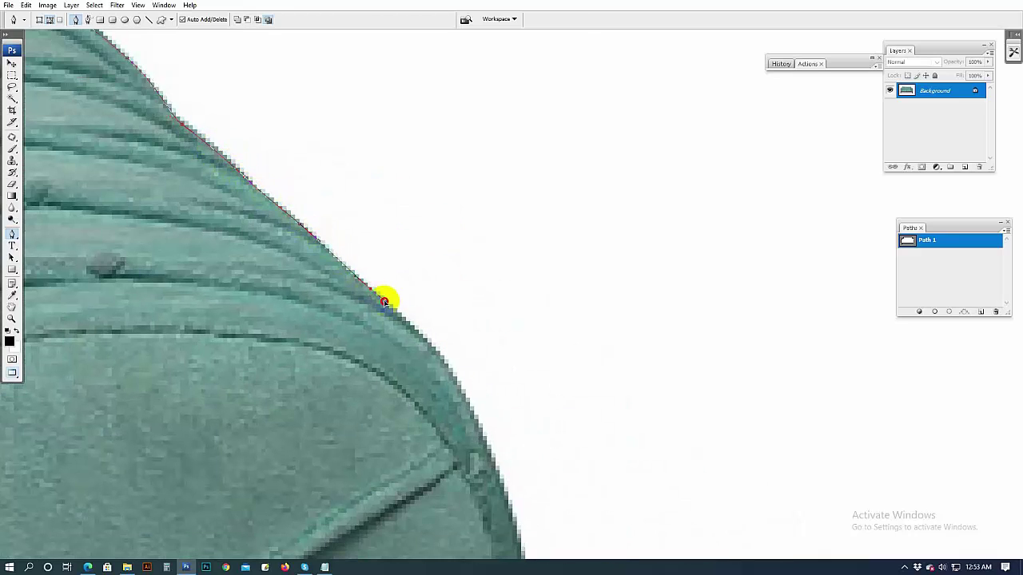
Continue the path around the right armrest's rounded outer shoulder onto its vertical side.
{"action": "left_click_drag", "start_coordinate": [413, 322], "coordinate": [295, 158]}
{"action": "left_click_drag", "start_coordinate": [345, 205], "coordinate": [373, 276]}
{"action": "left_click_drag", "start_coordinate": [386, 359], "coordinate": [397, 186]}
{"action": "left_click_drag", "start_coordinate": [408, 239], "coordinate": [409, 325]}
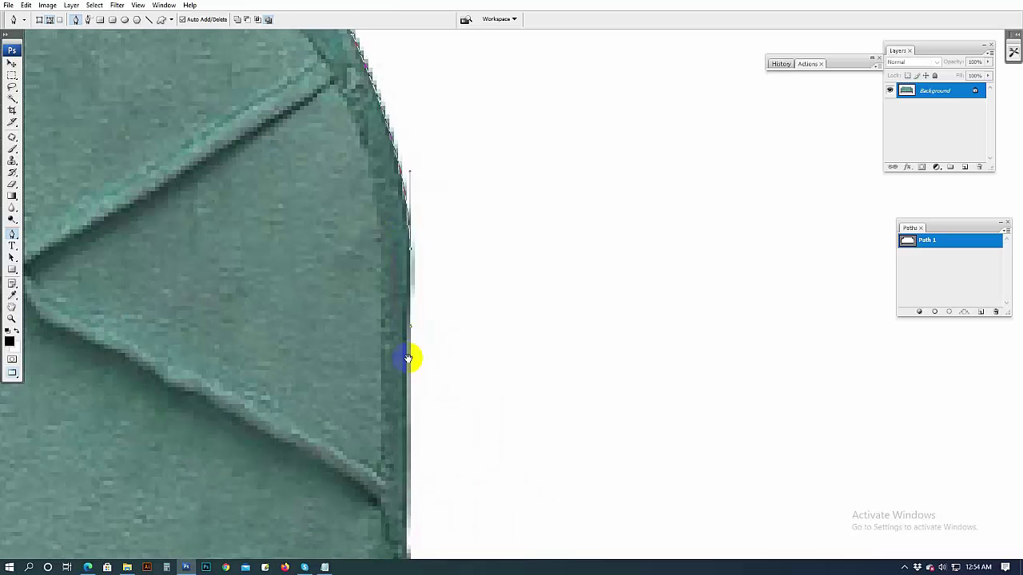
Trace the right armrest's outer side downward past the ends of its diagonal seams.
{"action": "left_click_drag", "start_coordinate": [410, 361], "coordinate": [423, 137]}
{"action": "left_click_drag", "start_coordinate": [418, 321], "coordinate": [419, 332]}
{"action": "left_click_drag", "start_coordinate": [427, 390], "coordinate": [430, 219]}
{"action": "left_click_drag", "start_coordinate": [430, 234], "coordinate": [421, 312]}
{"action": "left_click", "coordinate": [421, 339]}
{"action": "left_click_drag", "start_coordinate": [420, 356], "coordinate": [433, 234]}
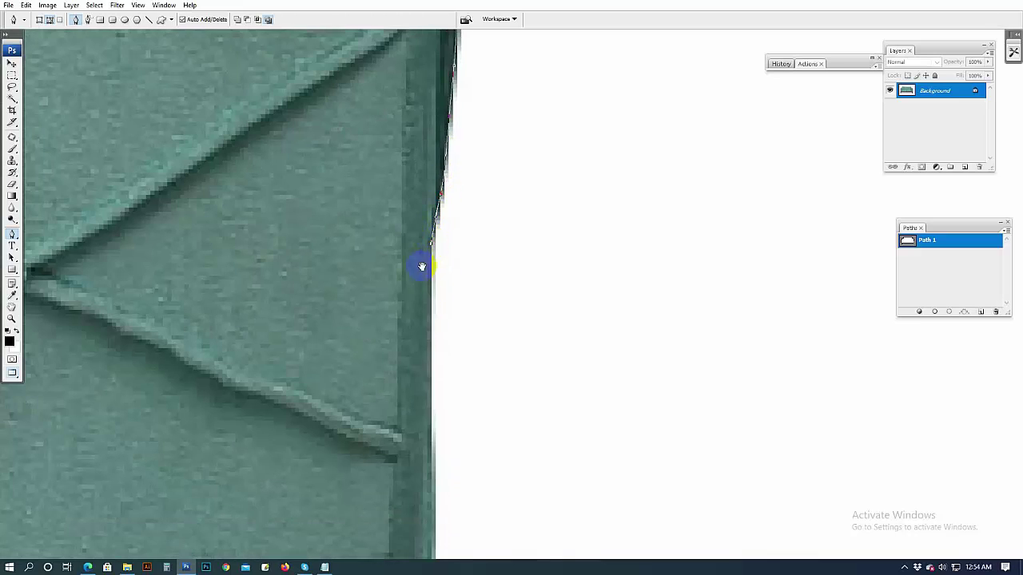
{"action": "left_click_drag", "start_coordinate": [421, 268], "coordinate": [444, 332]}
Follow the armrest's lower outer side down to the upper corner of the wooden base.
{"action": "left_click_drag", "start_coordinate": [433, 359], "coordinate": [469, 158]}
{"action": "left_click", "coordinate": [456, 229]}
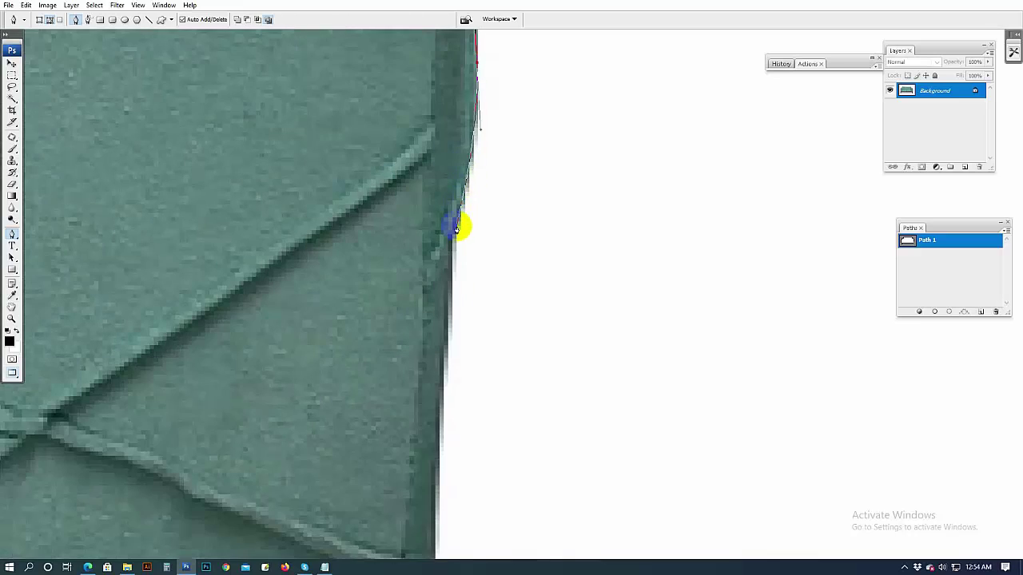
{"action": "left_click_drag", "start_coordinate": [455, 229], "coordinate": [454, 250]}
{"action": "left_click_drag", "start_coordinate": [454, 405], "coordinate": [456, 224]}
{"action": "left_click_drag", "start_coordinate": [440, 278], "coordinate": [461, 148]}
{"action": "left_click_drag", "start_coordinate": [464, 231], "coordinate": [416, 129]}
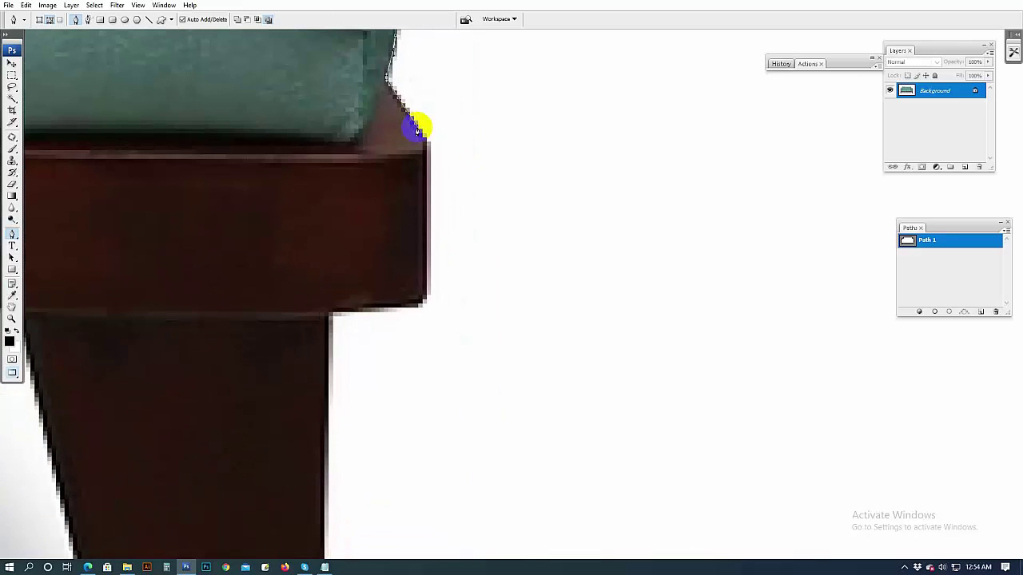
Trace the right end of the wooden base and the right leg's outer edge down to its foot.
{"action": "left_click_drag", "start_coordinate": [427, 172], "coordinate": [445, 52]}
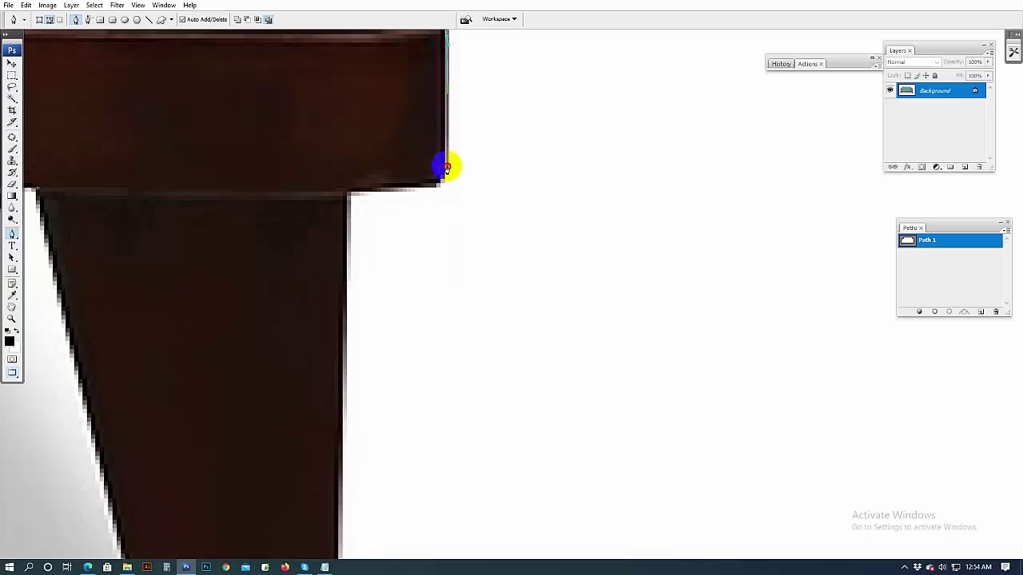
{"action": "left_click_drag", "start_coordinate": [405, 192], "coordinate": [598, 159]}
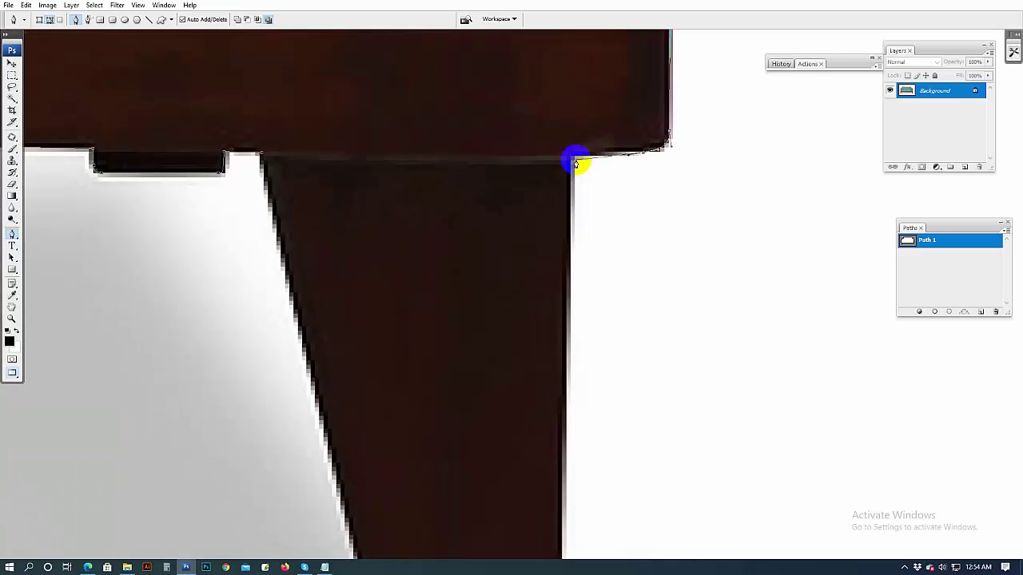
{"action": "left_click", "coordinate": [571, 160]}
{"action": "left_click_drag", "start_coordinate": [562, 511], "coordinate": [521, 110]}
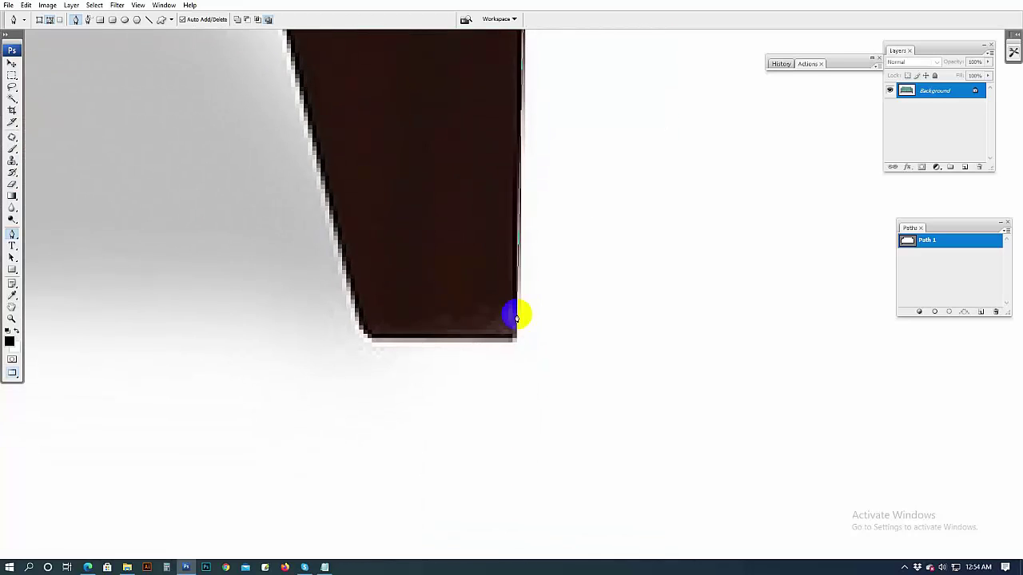
{"action": "left_click", "coordinate": [514, 331]}
Trace across the right leg's foot and up its inner edge to close the path at the base's underside.
{"action": "left_click_drag", "start_coordinate": [504, 341], "coordinate": [778, 326]}
{"action": "left_click", "coordinate": [617, 326]}
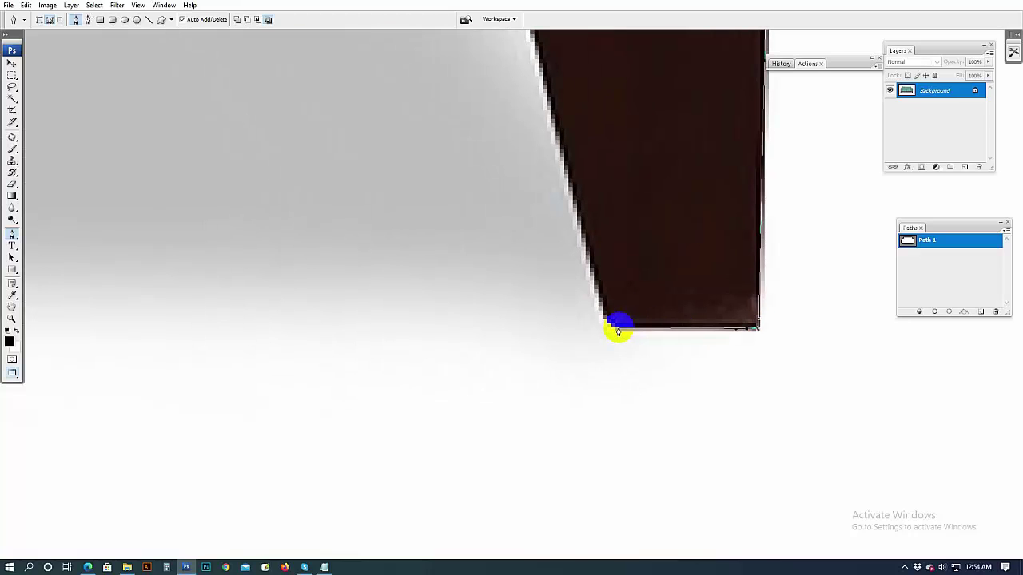
{"action": "left_click_drag", "start_coordinate": [604, 309], "coordinate": [602, 298]}
{"action": "left_click_drag", "start_coordinate": [511, 36], "coordinate": [584, 322]}
{"action": "left_click_drag", "start_coordinate": [561, 148], "coordinate": [541, 79]}
{"action": "left_click_drag", "start_coordinate": [541, 78], "coordinate": [596, 359]}
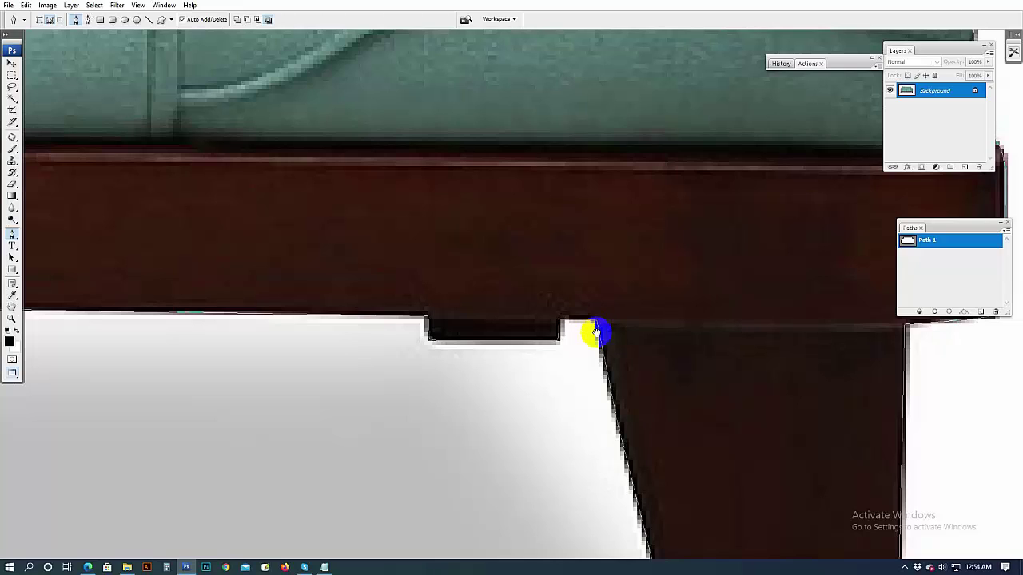
Duplicate the finished sofa path, then make the original Path 1 active again.
{"action": "scroll", "coordinate": [415, 359], "scroll_direction": "down", "scroll_amount": 6}
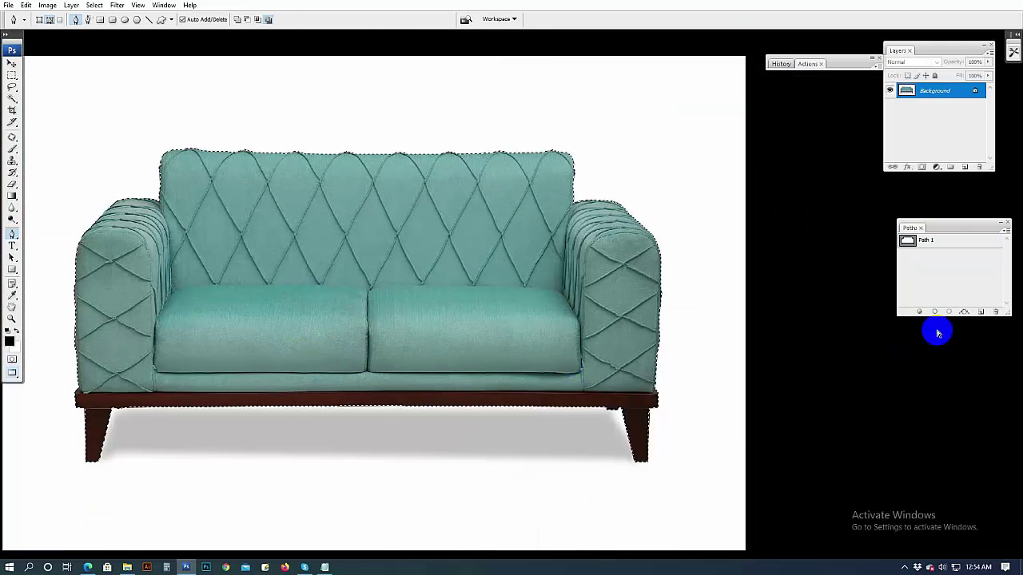
{"action": "left_click", "coordinate": [922, 248]}
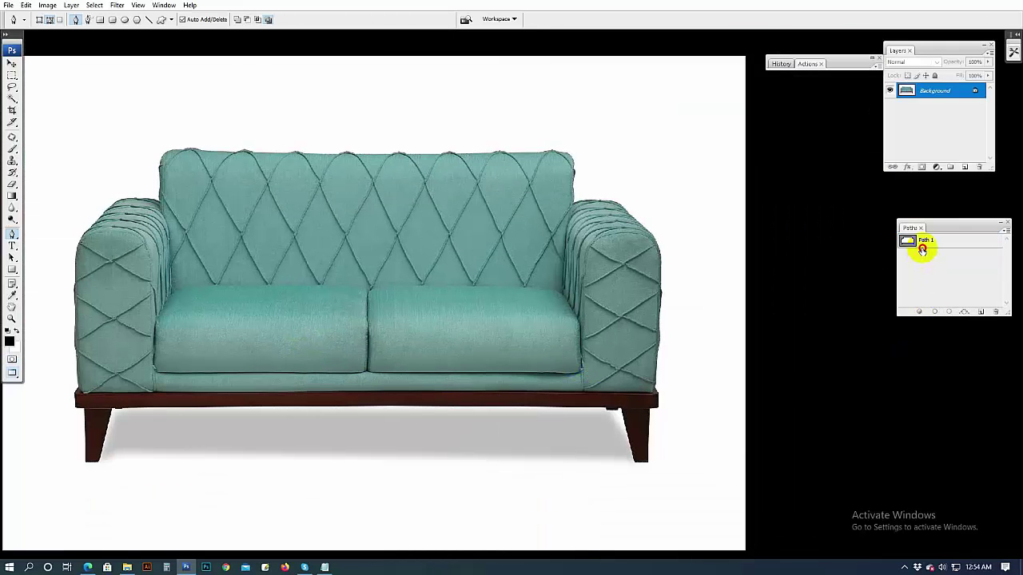
{"action": "left_click", "coordinate": [981, 313]}
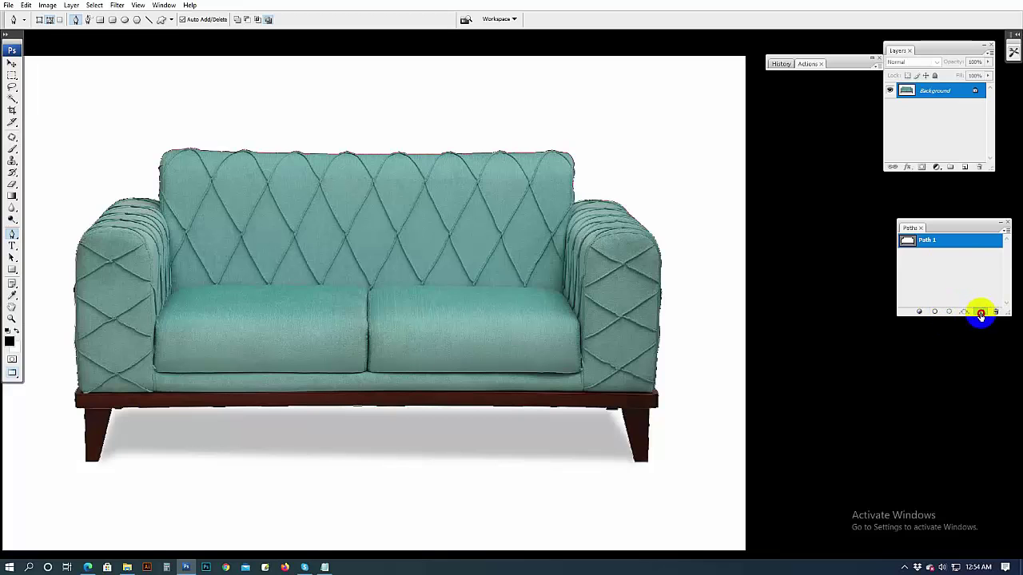
{"action": "left_click", "coordinate": [934, 241]}
Delete the part of Path 1 that runs around the wooden base and legs, keeping the upholstery outline.
{"action": "left_click_drag", "start_coordinate": [377, 395], "coordinate": [593, 313]}
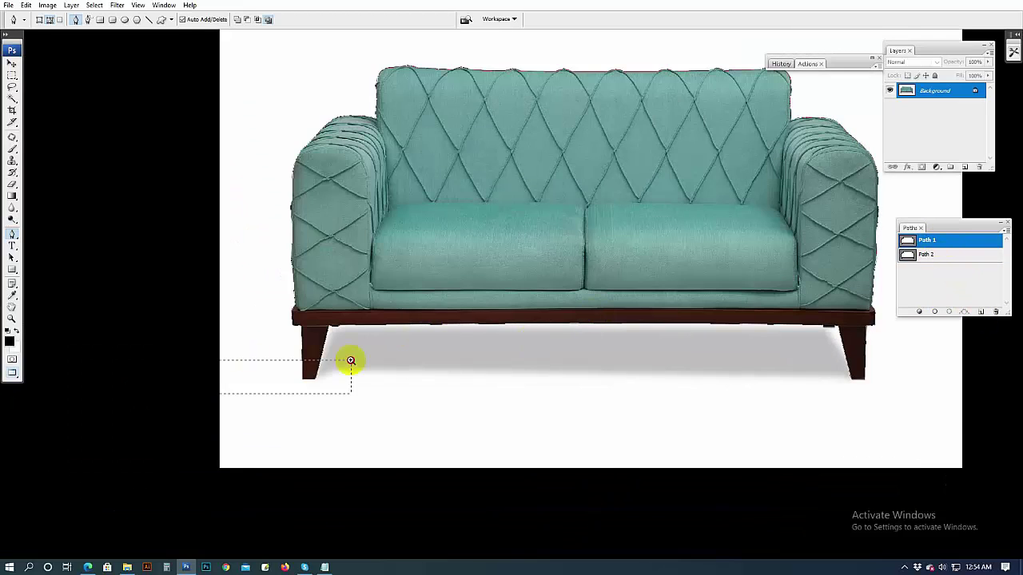
{"action": "left_click_drag", "start_coordinate": [350, 360], "coordinate": [350, 364]}
{"action": "left_click_drag", "start_coordinate": [309, 165], "coordinate": [539, 443]}
{"action": "left_click_drag", "start_coordinate": [799, 312], "coordinate": [261, 356]}
{"action": "left_click_drag", "start_coordinate": [895, 267], "coordinate": [510, 279]}
{"action": "left_click_drag", "start_coordinate": [564, 220], "coordinate": [493, 284]}
{"action": "key", "text": "Delete"}
{"action": "key", "text": "Delete"}
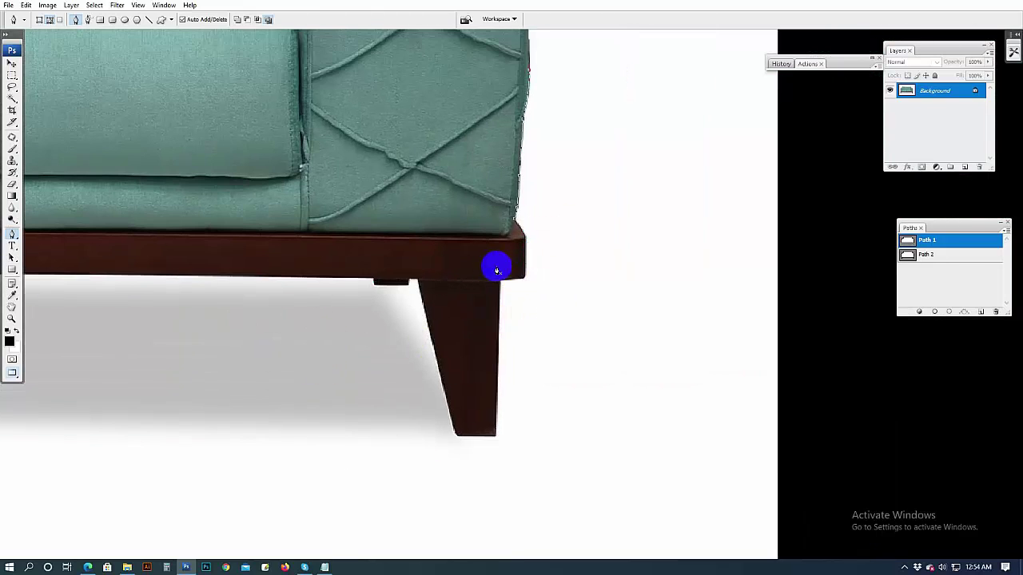
Extend Path 1 from the right armrest's lower corner leftward along the seam between upholstery and wooden base.
{"action": "mouse_move", "coordinate": [338, 190]}
{"action": "left_mouse_down"}
{"action": "mouse_move", "coordinate": [554, 243]}
{"action": "mouse_move", "coordinate": [673, 293]}
{"action": "left_mouse_up"}
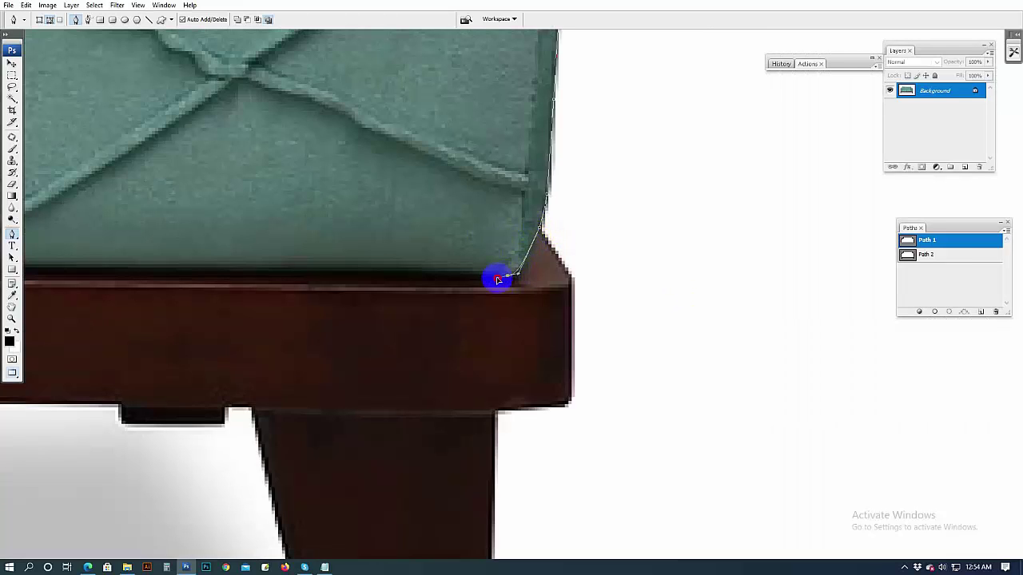
{"action": "left_click_drag", "start_coordinate": [497, 279], "coordinate": [493, 276]}
{"action": "left_click_drag", "start_coordinate": [330, 278], "coordinate": [722, 278]}
{"action": "left_click_drag", "start_coordinate": [559, 268], "coordinate": [999, 286]}
{"action": "left_click_drag", "start_coordinate": [466, 288], "coordinate": [719, 289]}
{"action": "left_click_drag", "start_coordinate": [433, 277], "coordinate": [763, 312]}
Continue Path 1 along the upholstery's remaining bottom edge and close it at the left armrest's lower corner.
{"action": "left_click_drag", "start_coordinate": [203, 301], "coordinate": [276, 319]}
{"action": "left_click_drag", "start_coordinate": [276, 310], "coordinate": [751, 324]}
{"action": "mouse_move", "coordinate": [333, 326]}
{"action": "left_mouse_down"}
{"action": "mouse_move", "coordinate": [232, 326]}
{"action": "mouse_move", "coordinate": [690, 342]}
{"action": "left_mouse_up"}
{"action": "left_click_drag", "start_coordinate": [574, 342], "coordinate": [502, 346]}
{"action": "left_click_drag", "start_coordinate": [111, 354], "coordinate": [468, 351]}
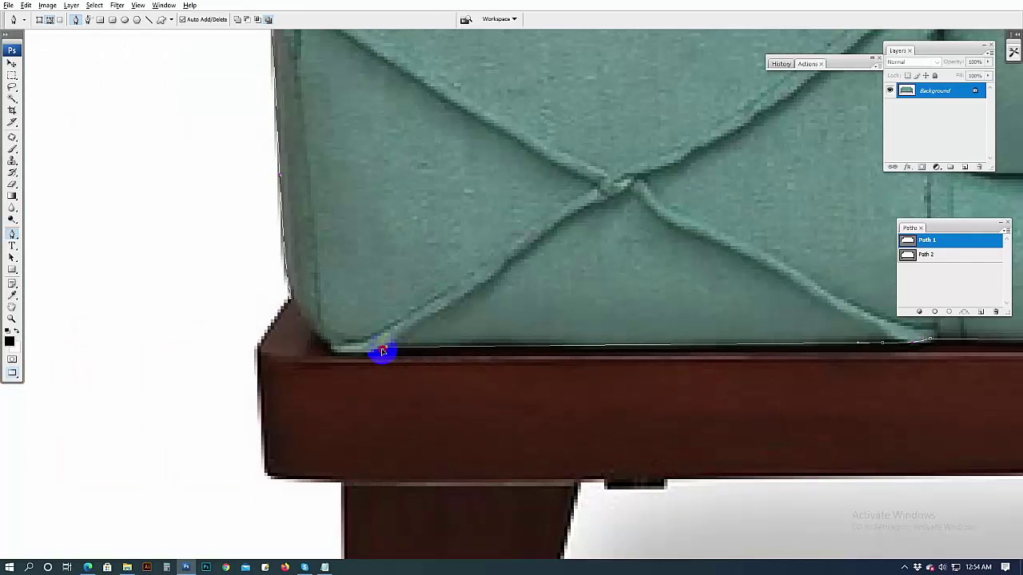
{"action": "left_click_drag", "start_coordinate": [326, 341], "coordinate": [317, 335]}
{"action": "left_click_drag", "start_coordinate": [299, 311], "coordinate": [344, 376]}
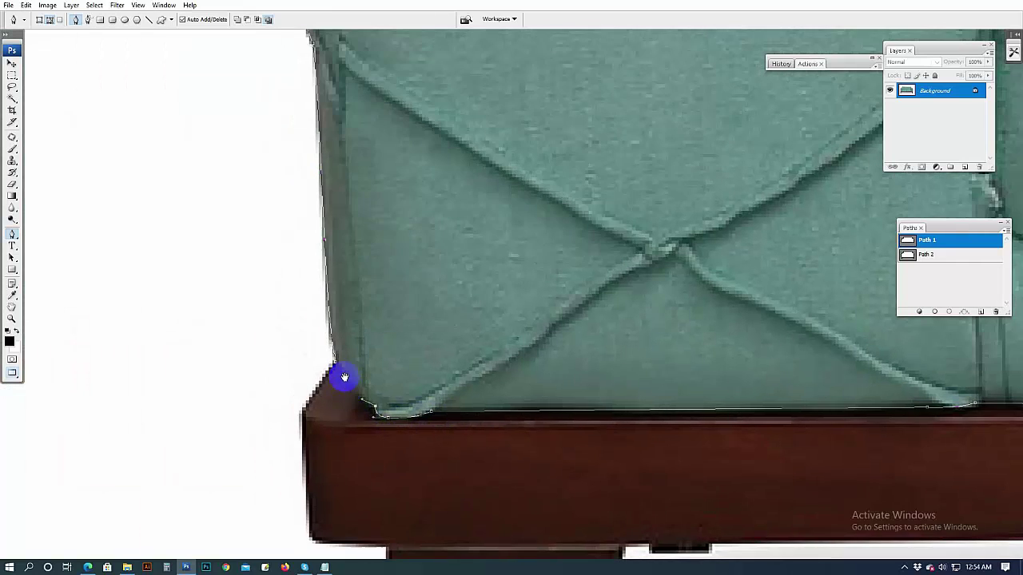
Save the sofa image with both paths as a Baseline ("Standard") JPEG at quality 12.
{"action": "scroll", "coordinate": [422, 354], "scroll_direction": "down", "scroll_amount": 3}
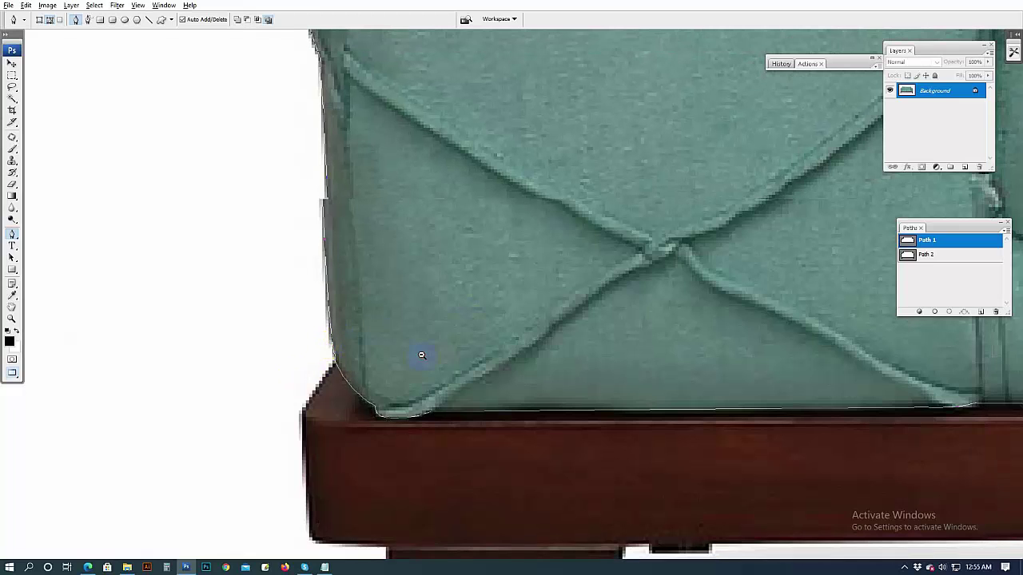
{"action": "key", "text": "ctrl+0"}
{"action": "key", "text": "ctrl+Return"}
{"action": "key", "text": "q"}
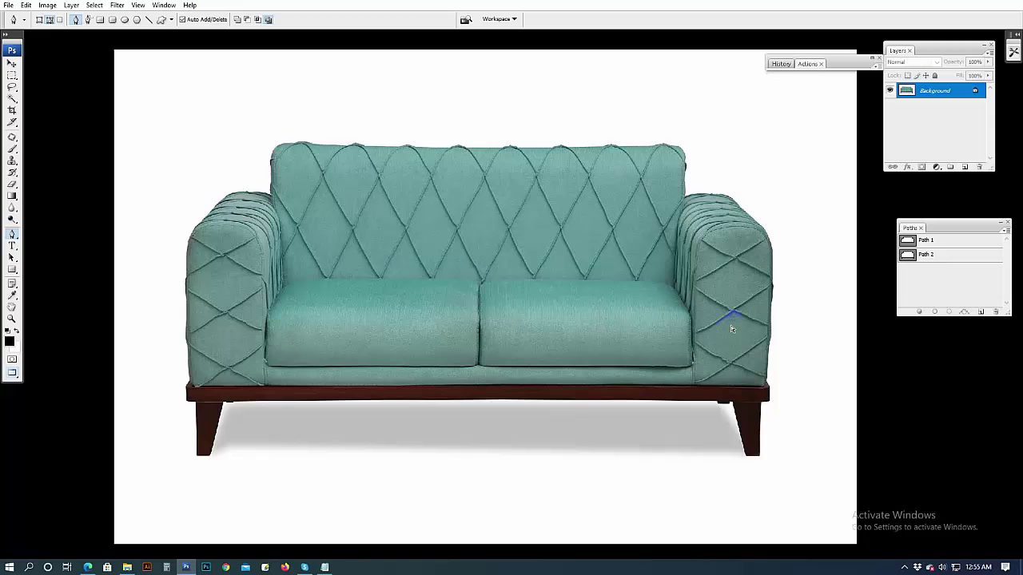
{"action": "key", "text": "ctrl+s"}
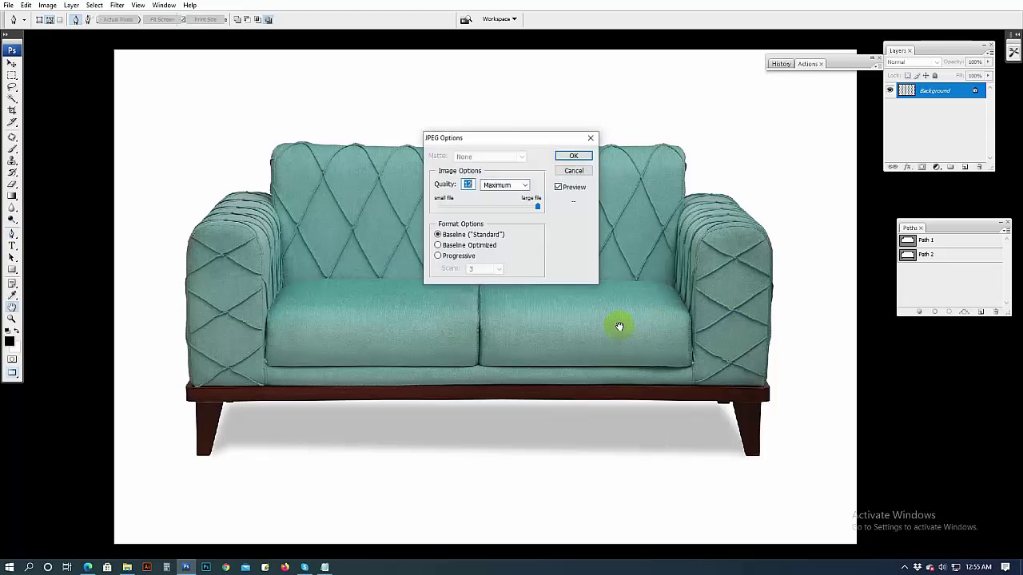
{"action": "key", "text": "Return"}
Make Path 1 active and arrange the sofa image beside the brown leather texture image.
{"action": "left_click", "coordinate": [934, 241]}
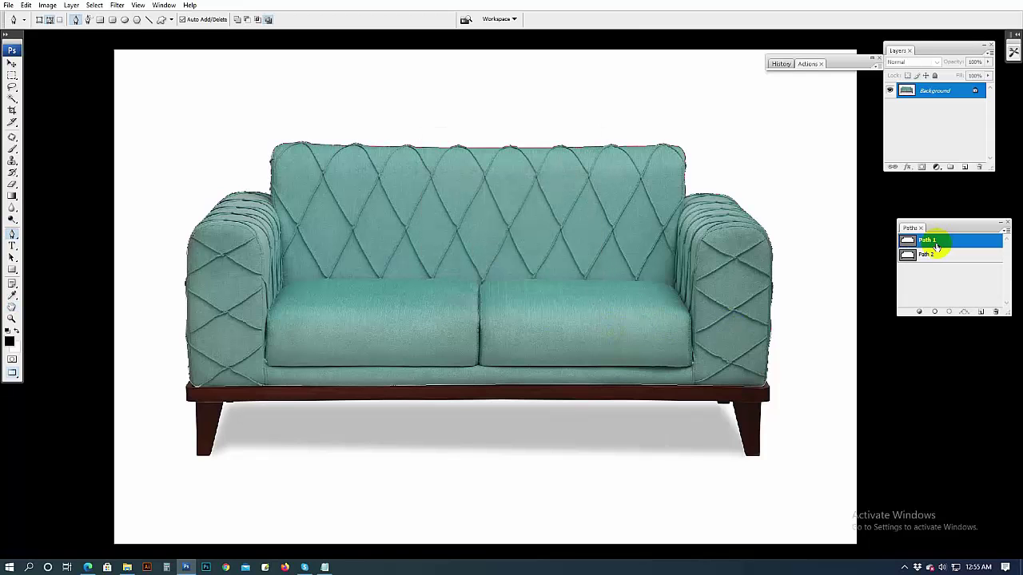
{"action": "left_click_drag", "start_coordinate": [940, 228], "coordinate": [927, 266]}
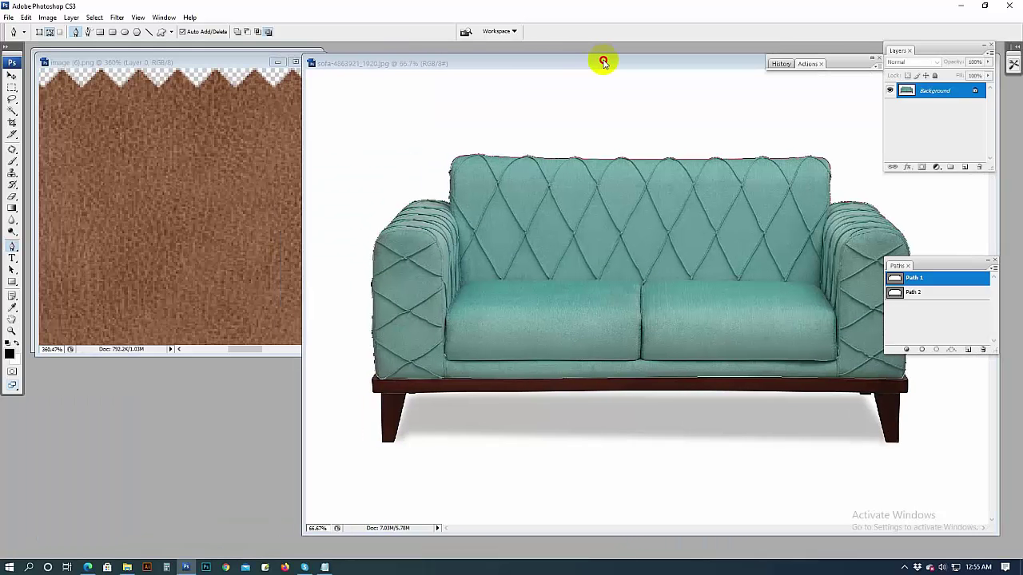
{"action": "mouse_move", "coordinate": [201, 60]}
{"action": "left_mouse_down"}
{"action": "mouse_move", "coordinate": [377, 220]}
{"action": "mouse_move", "coordinate": [247, 119]}
{"action": "mouse_move", "coordinate": [193, 58]}
{"action": "left_mouse_up"}
{"action": "left_click_drag", "start_coordinate": [546, 62], "coordinate": [540, 54]}
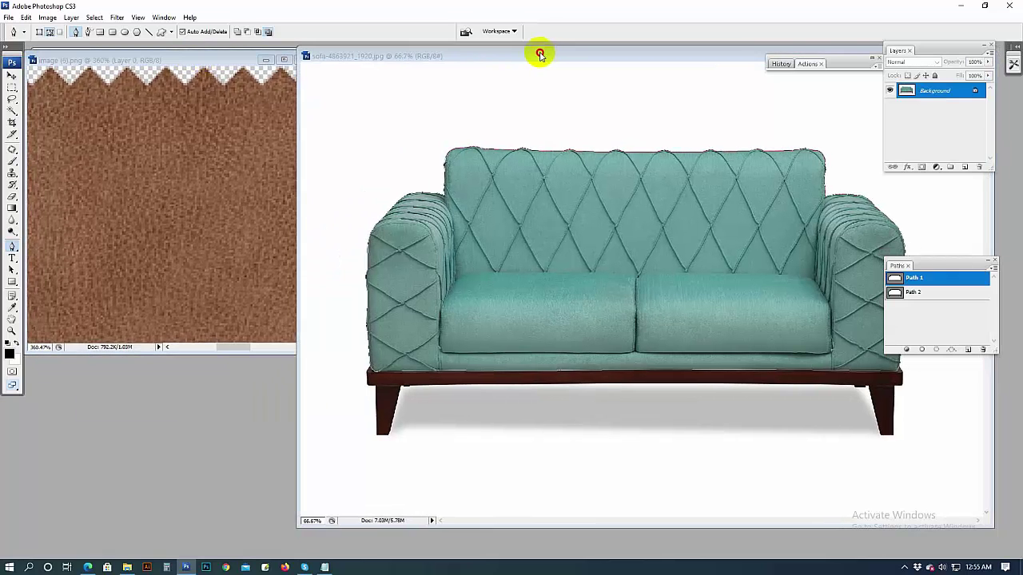
Run the recorded Action 1 on the sofa image to build its colouring layers, and clear the leftover selection.
{"action": "left_click", "coordinate": [872, 61]}
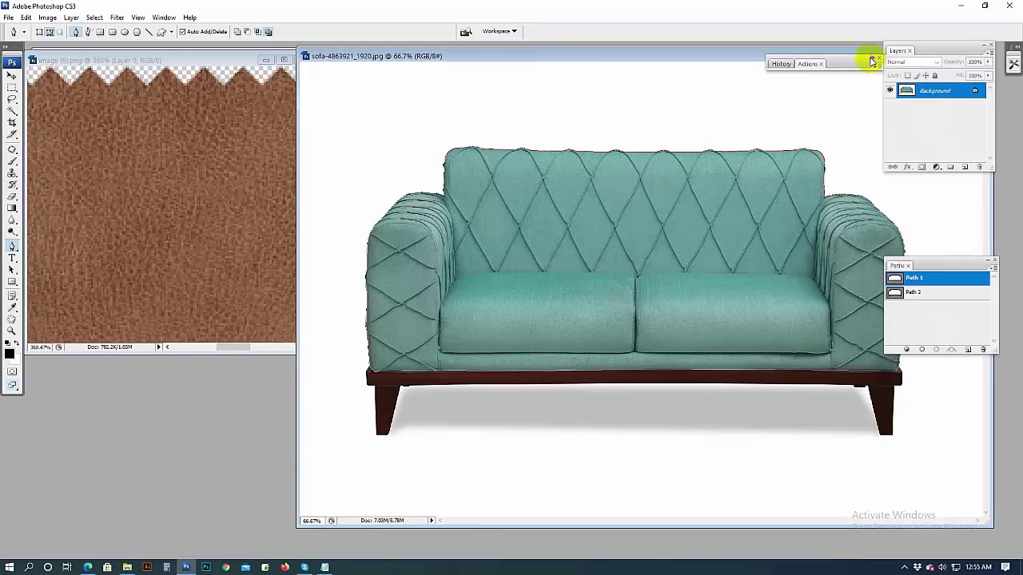
{"action": "left_click", "coordinate": [872, 62]}
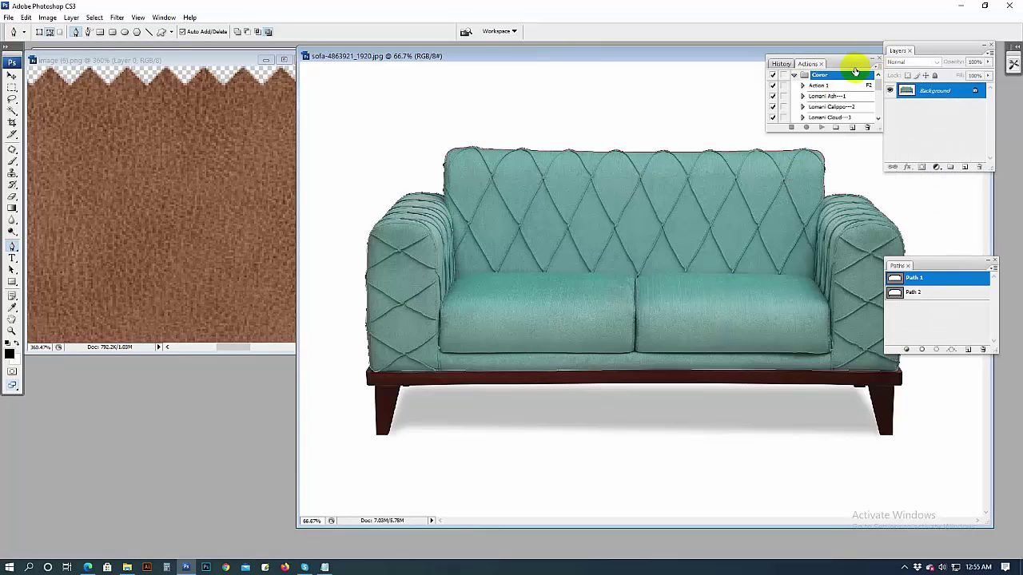
{"action": "left_click", "coordinate": [835, 85]}
{"action": "left_click", "coordinate": [819, 129]}
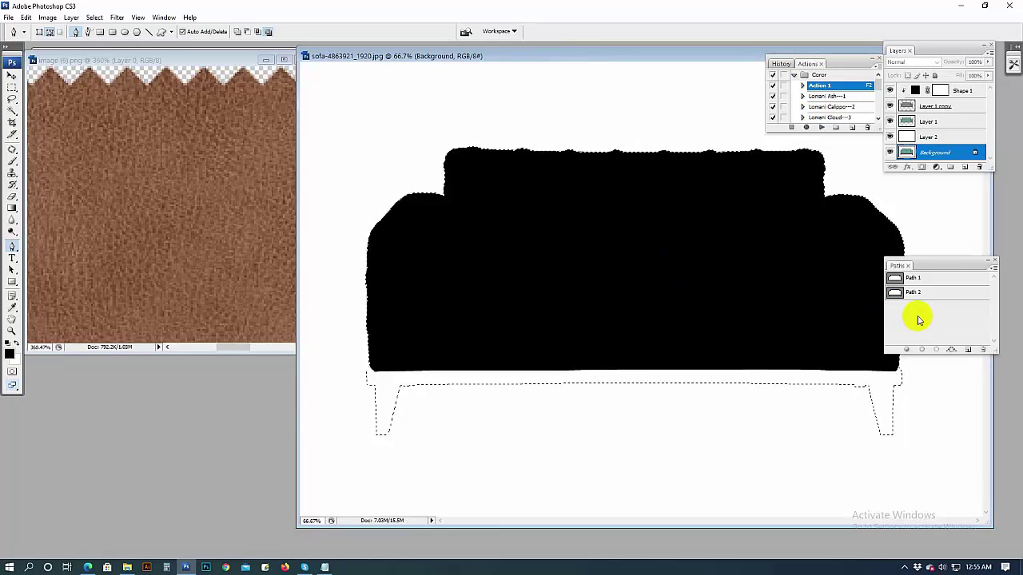
{"action": "key", "text": "ctrl+d"}
Set the Shape 1 layer's fill to the brown #9b6e51 sampled from the leather texture.
{"action": "left_click", "coordinate": [962, 92]}
{"action": "double_click", "coordinate": [916, 90]}
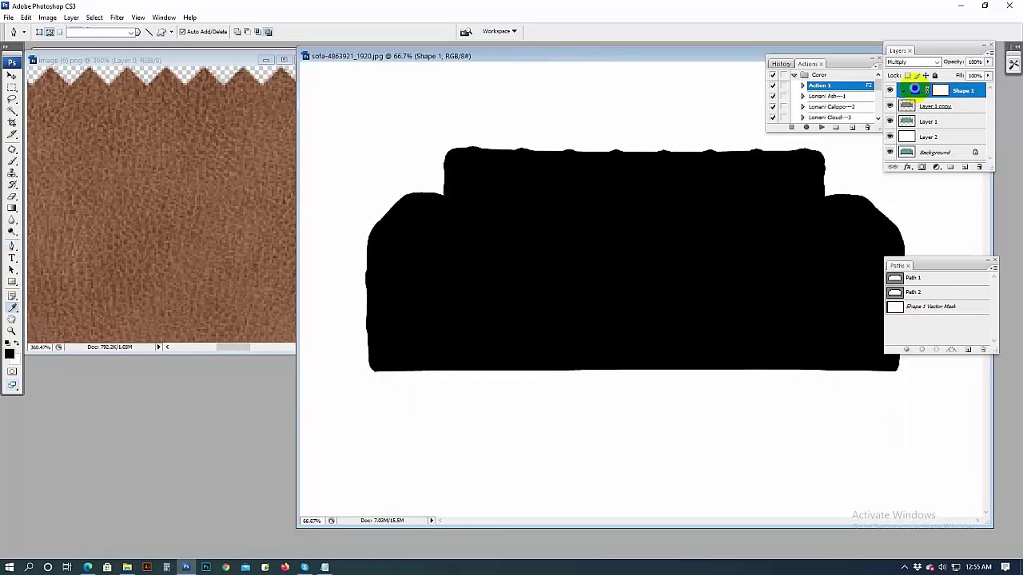
{"action": "left_click", "coordinate": [242, 204]}
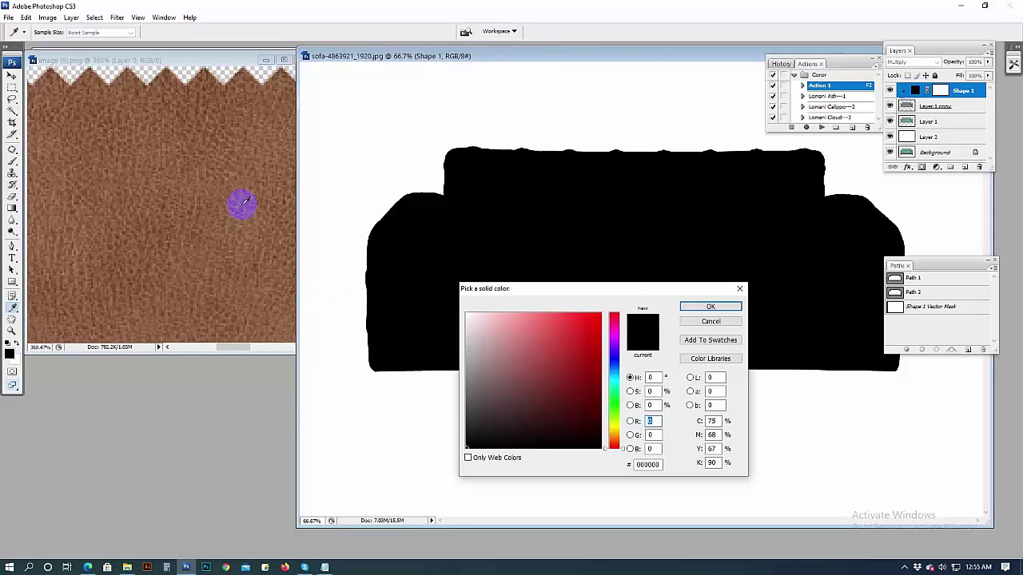
{"action": "mouse_move", "coordinate": [250, 195]}
{"action": "left_mouse_down"}
{"action": "mouse_move", "coordinate": [236, 101]}
{"action": "mouse_move", "coordinate": [232, 109]}
{"action": "mouse_move", "coordinate": [168, 100]}
{"action": "mouse_move", "coordinate": [250, 112]}
{"action": "mouse_move", "coordinate": [258, 139]}
{"action": "left_mouse_up"}
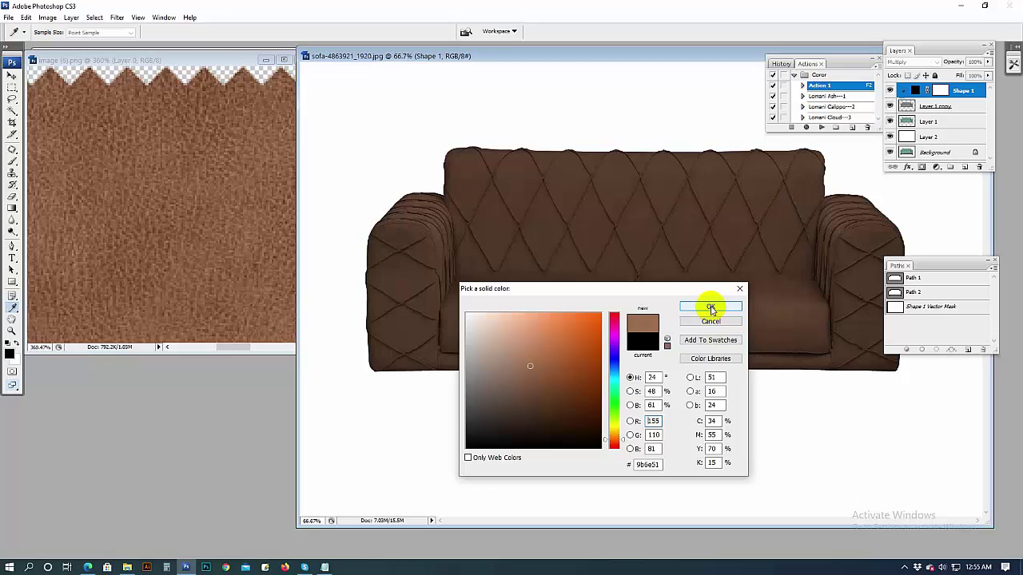
{"action": "left_click", "coordinate": [709, 308]}
Try successive blend modes on the Shape 1 layer, starting from Normal, and set it to Overlay.
{"action": "left_click", "coordinate": [911, 62]}
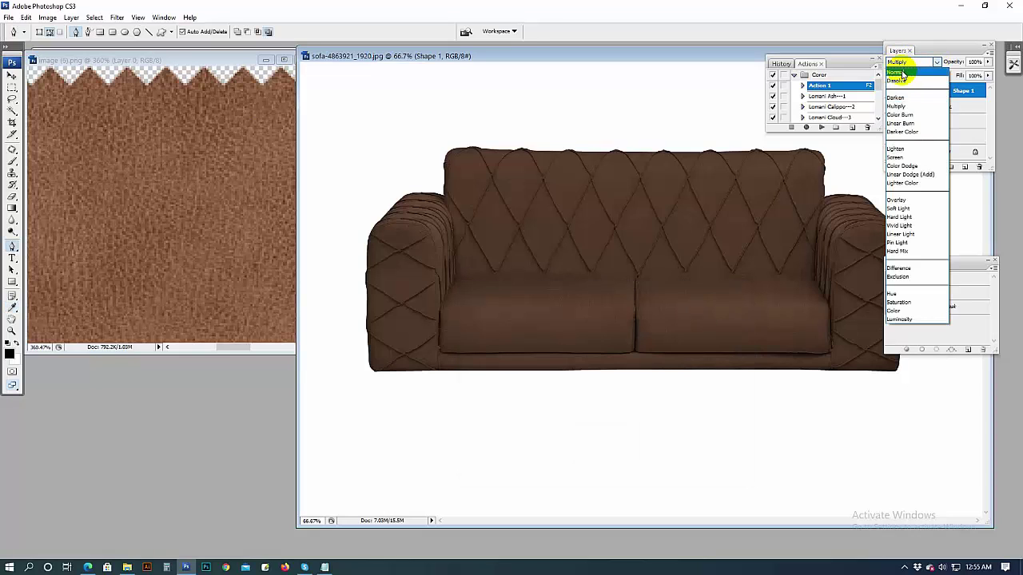
{"action": "left_click", "coordinate": [905, 70]}
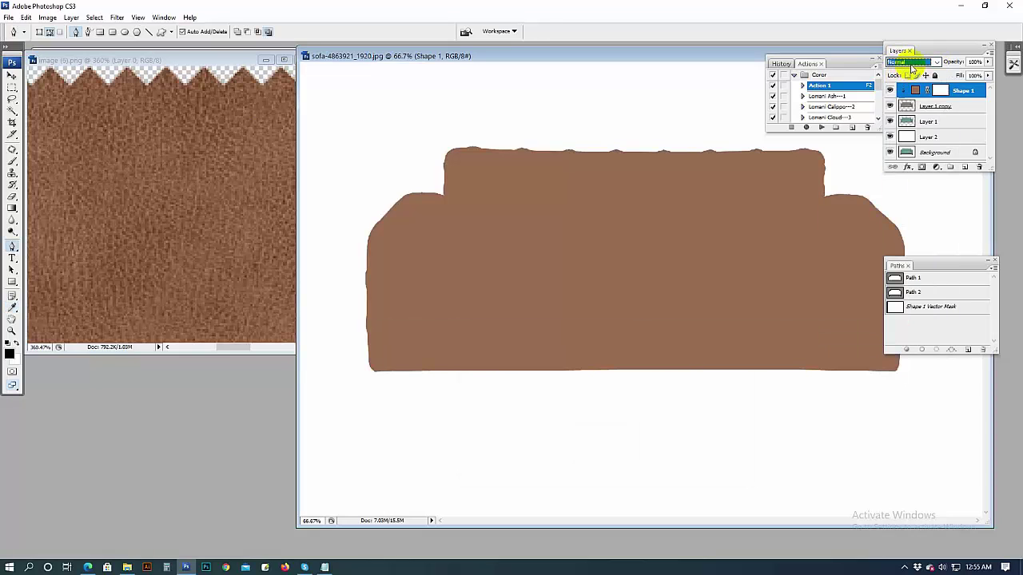
{"action": "key", "text": "Down"}
{"action": "key", "text": "Down"}
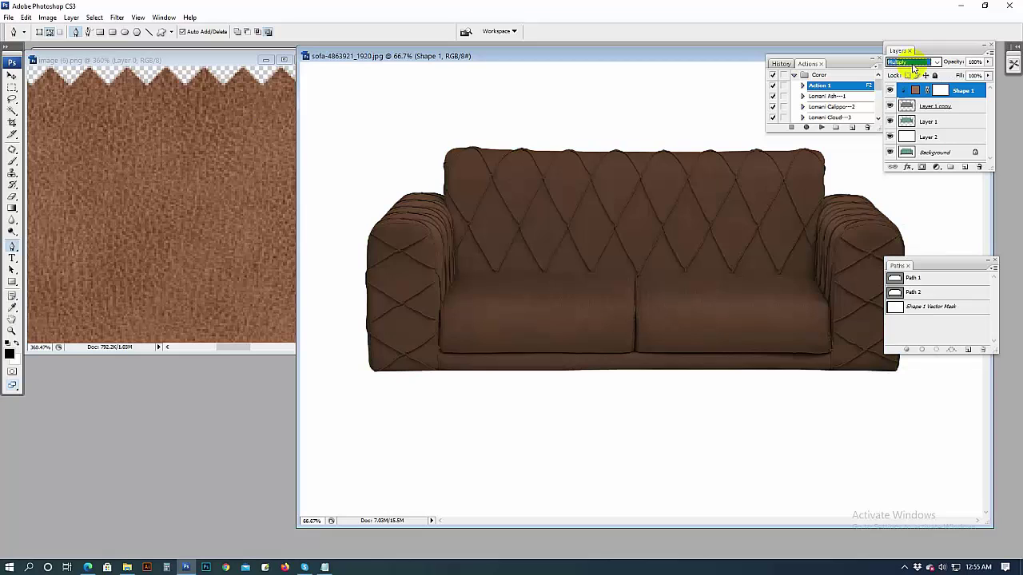
{"action": "key", "text": "Down"}
{"action": "key", "text": "Down"}
{"action": "key", "text": "Down"}
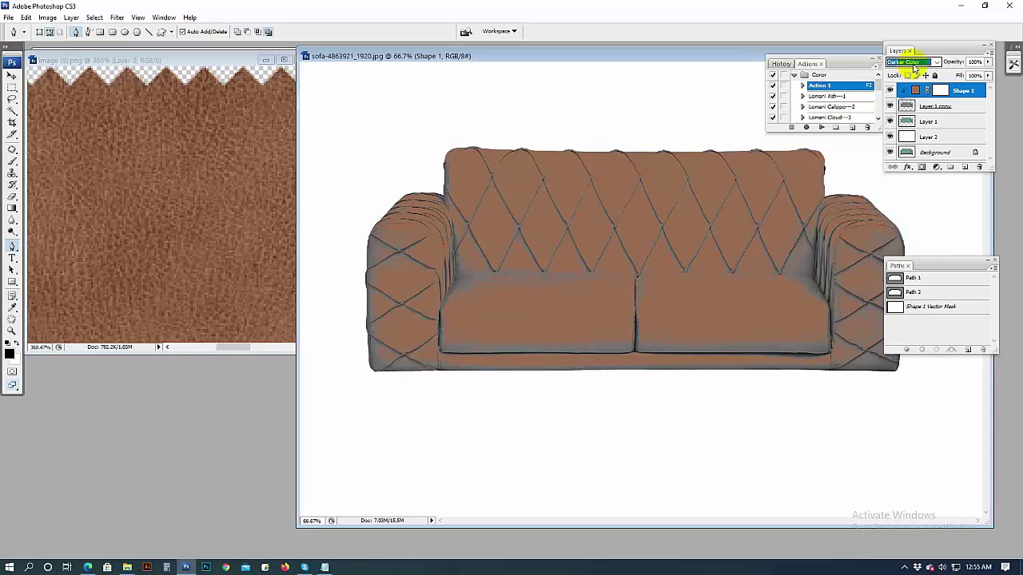
{"action": "key", "text": "Down"}
{"action": "key", "text": "Down"}
{"action": "key", "text": "Down"}
{"action": "key", "text": "Down"}
{"action": "key", "text": "Down"}
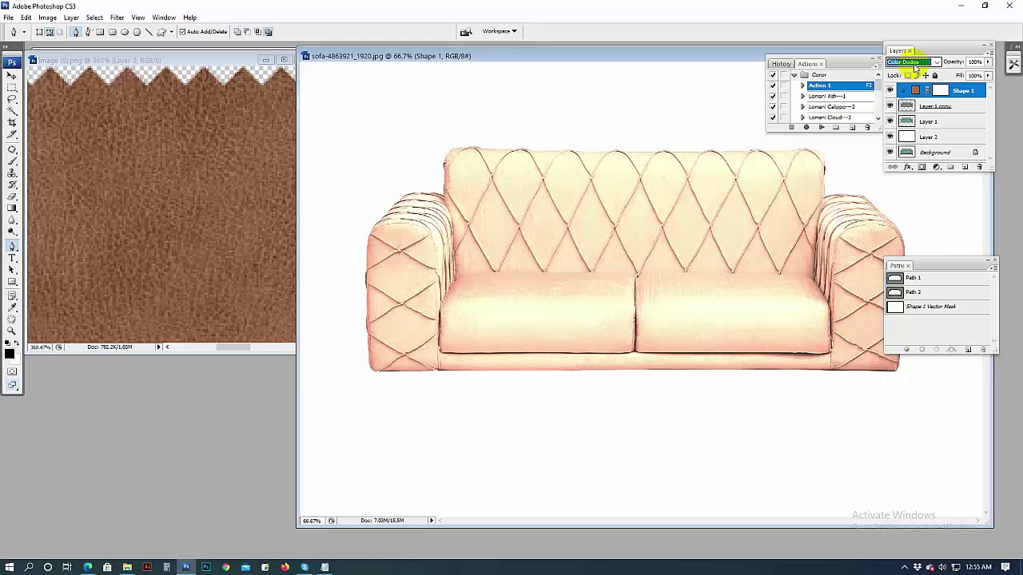
{"action": "key", "text": "Down"}
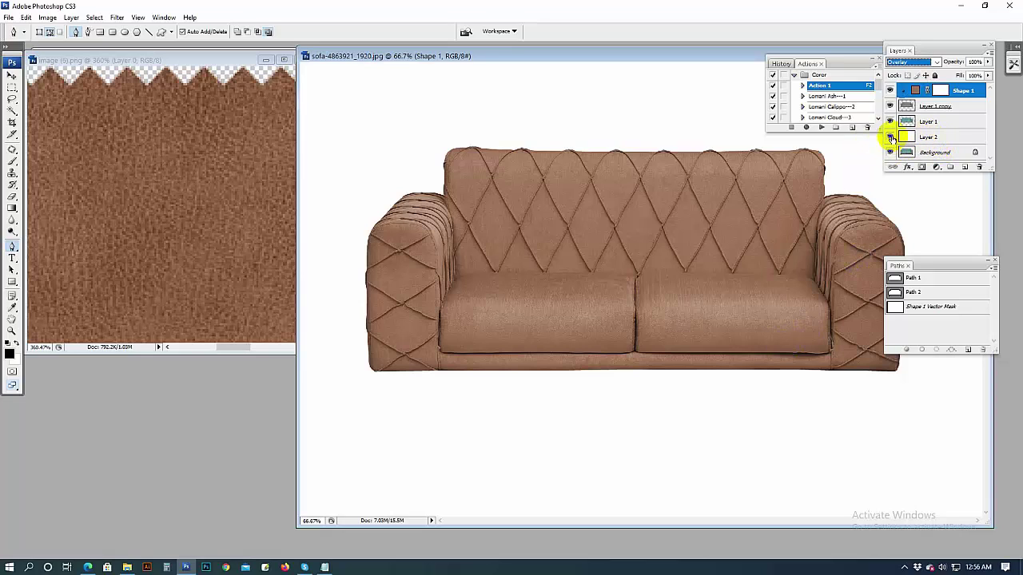
Load the merged Shape 1 layer's outline as a selection and darken the sofa with Levels, using black input 20 and reduced midtones.
{"action": "left_click", "coordinate": [889, 138]}
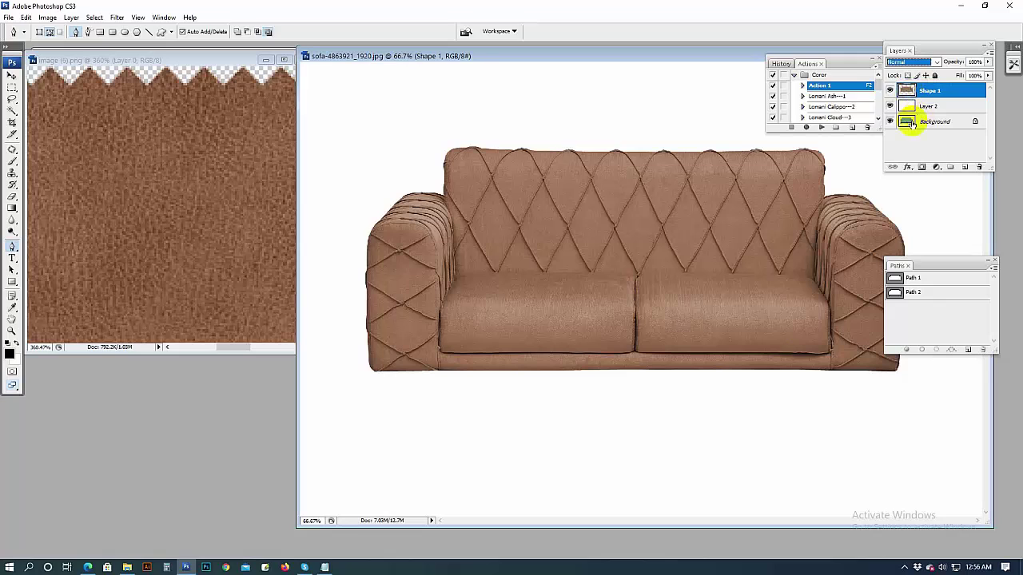
{"action": "left_click", "coordinate": [908, 96], "text": "ctrl"}
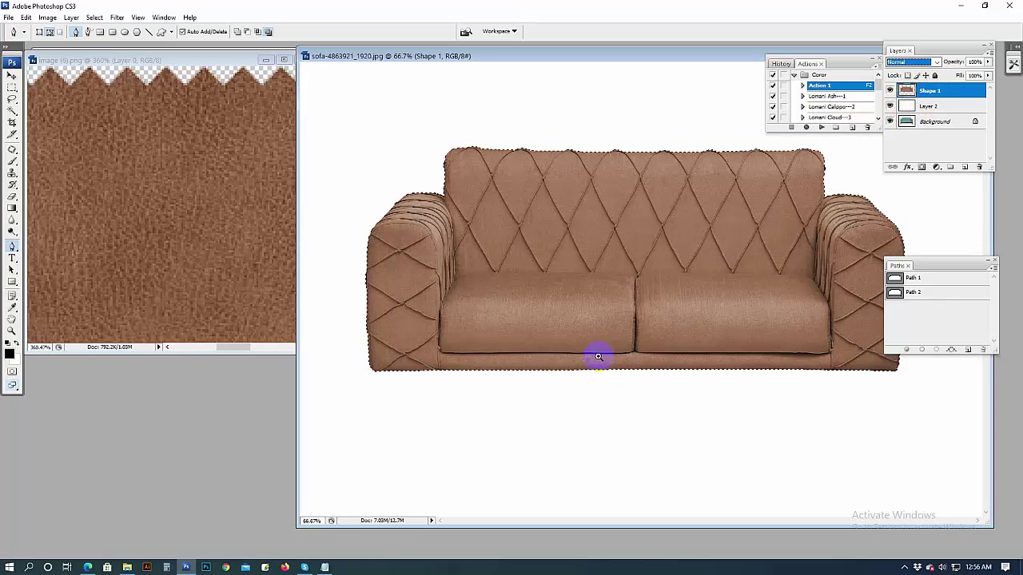
{"action": "key", "text": "i"}
{"action": "key", "text": "ctrl+l"}
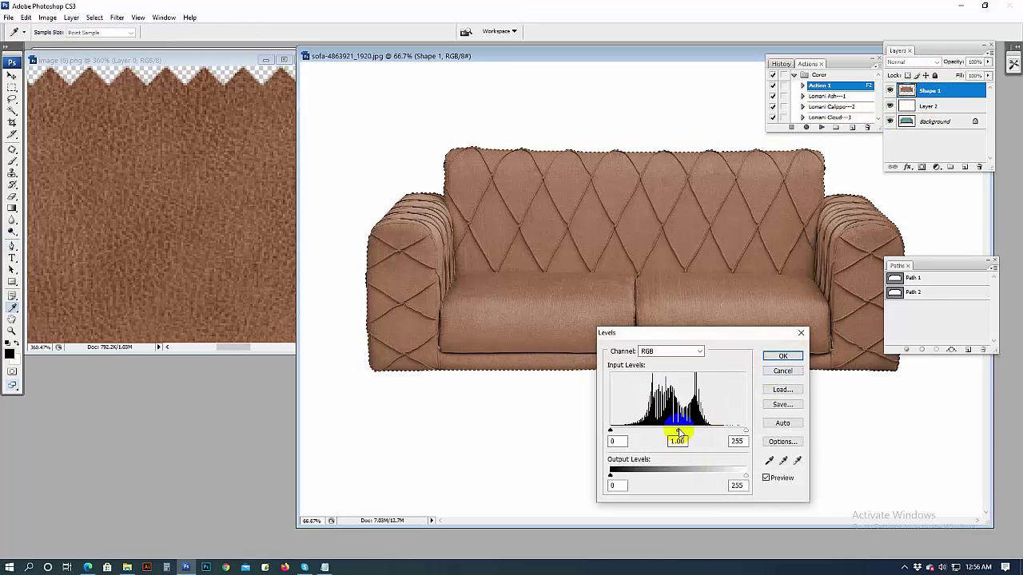
{"action": "left_click_drag", "start_coordinate": [678, 431], "coordinate": [688, 432]}
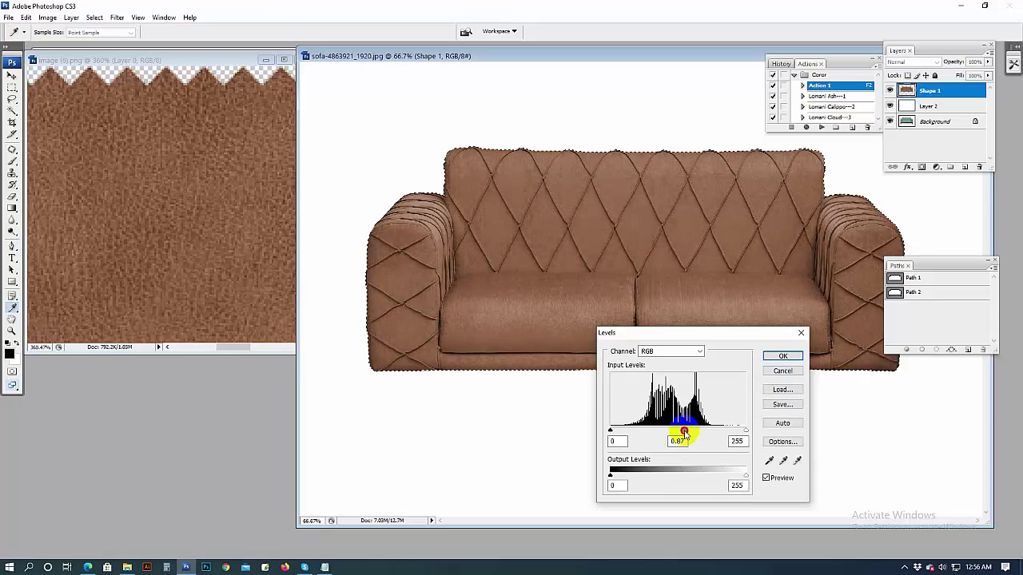
{"action": "left_click_drag", "start_coordinate": [745, 431], "coordinate": [739, 432]}
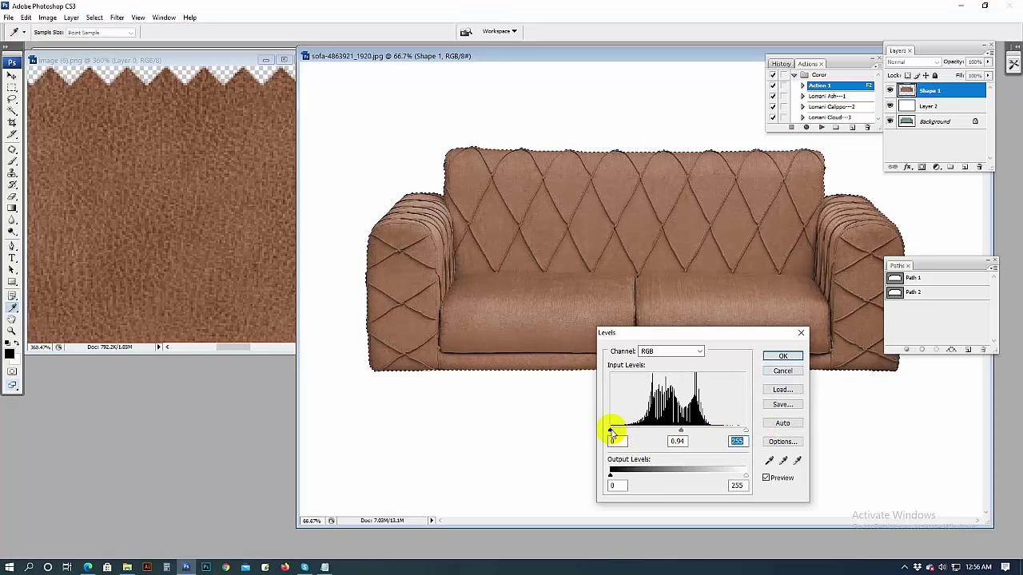
{"action": "left_click_drag", "start_coordinate": [611, 431], "coordinate": [616, 432]}
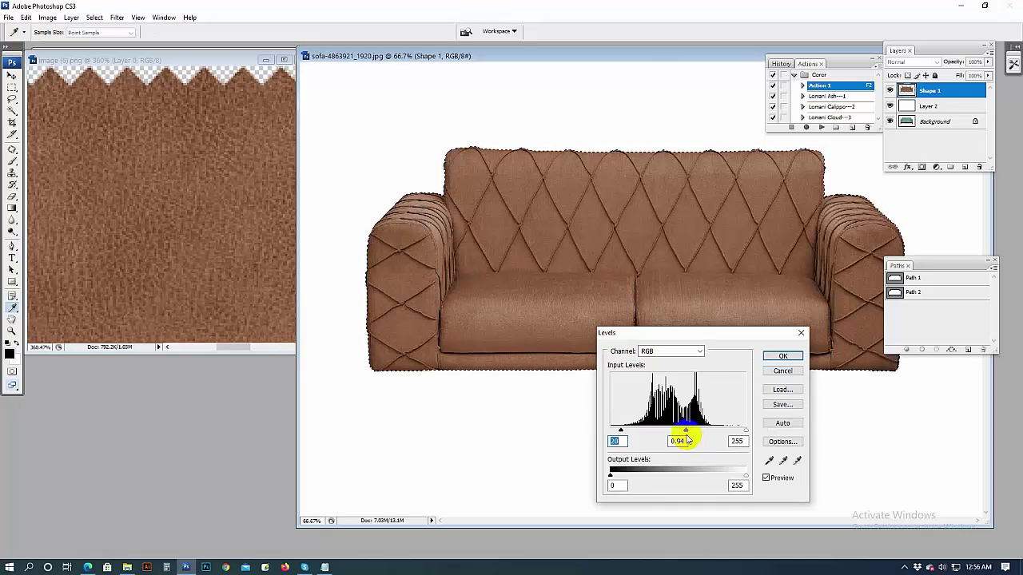
{"action": "left_click_drag", "start_coordinate": [685, 433], "coordinate": [689, 436]}
{"action": "left_click", "coordinate": [686, 432]}
{"action": "left_click_drag", "start_coordinate": [686, 432], "coordinate": [690, 433]}
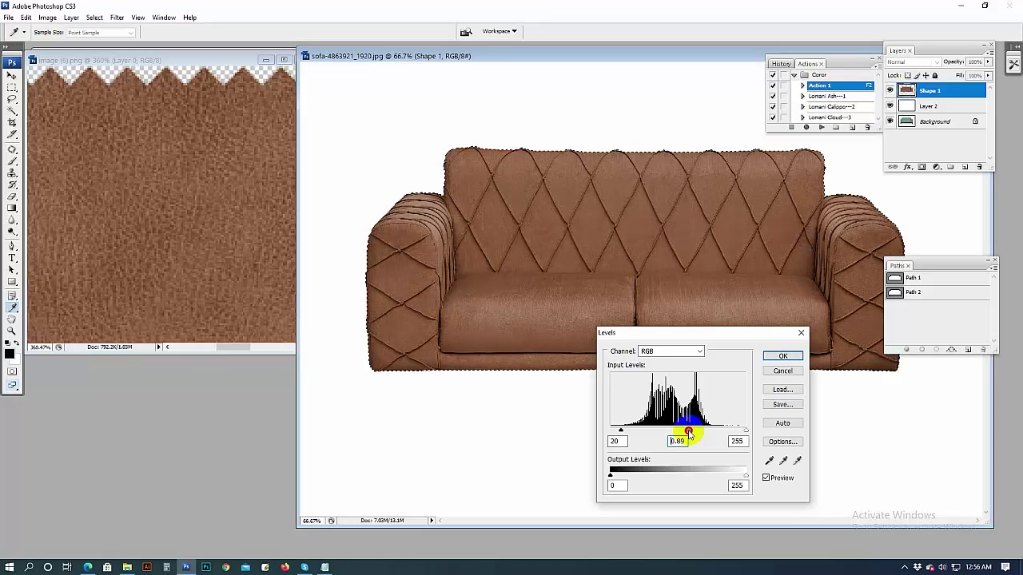
{"action": "left_click_drag", "start_coordinate": [687, 432], "coordinate": [678, 434]}
{"action": "left_click", "coordinate": [783, 356]}
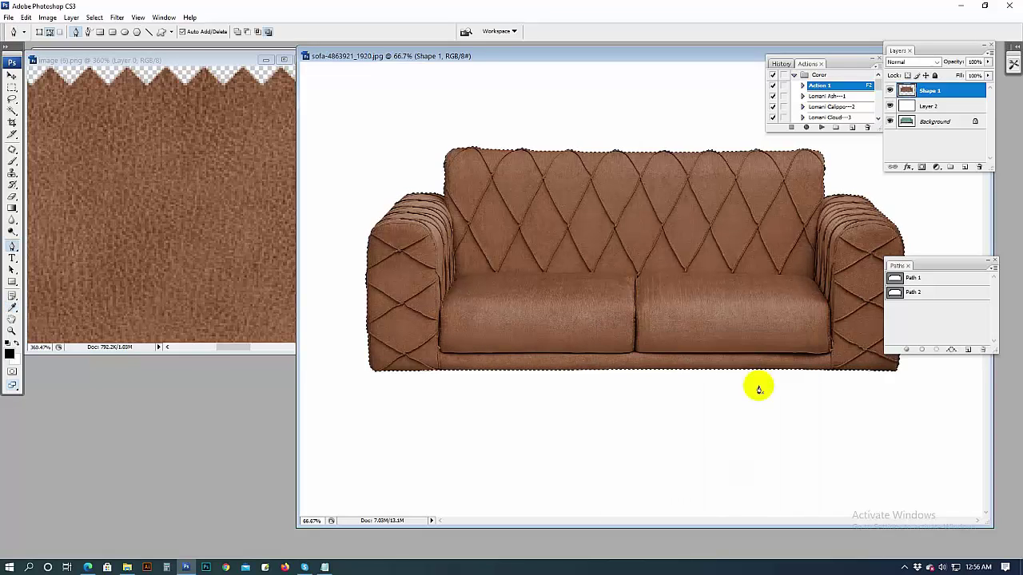
Hide the white Layer 2 to check the recoloured upholstery against the wooden base, and delete that layer.
{"action": "key", "text": "p"}
{"action": "left_click", "coordinate": [582, 323], "text": "alt"}
{"action": "left_click", "coordinate": [575, 332], "text": "alt"}
{"action": "left_click_drag", "start_coordinate": [556, 315], "coordinate": [798, 367]}
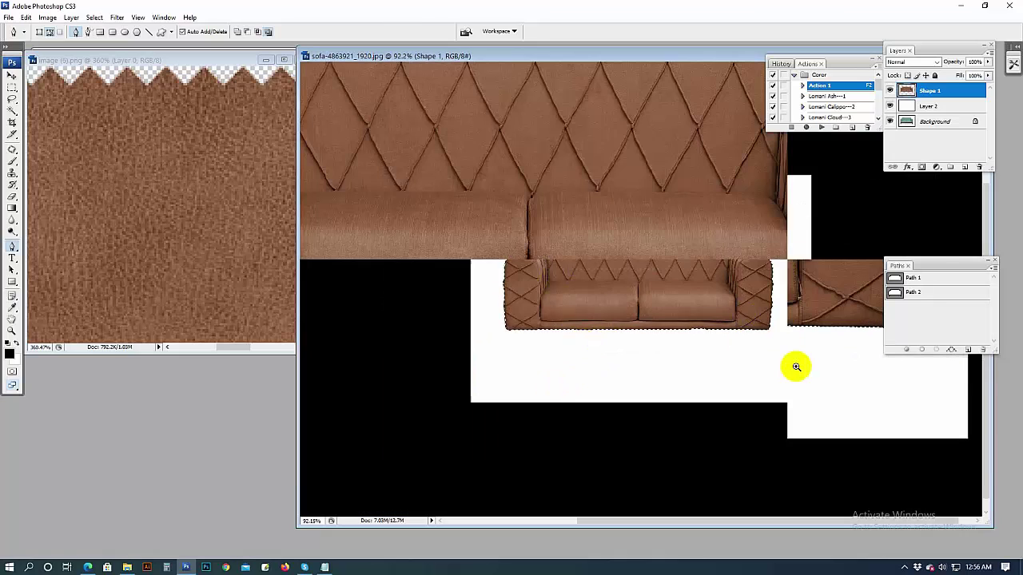
{"action": "left_click", "coordinate": [704, 319], "text": "alt"}
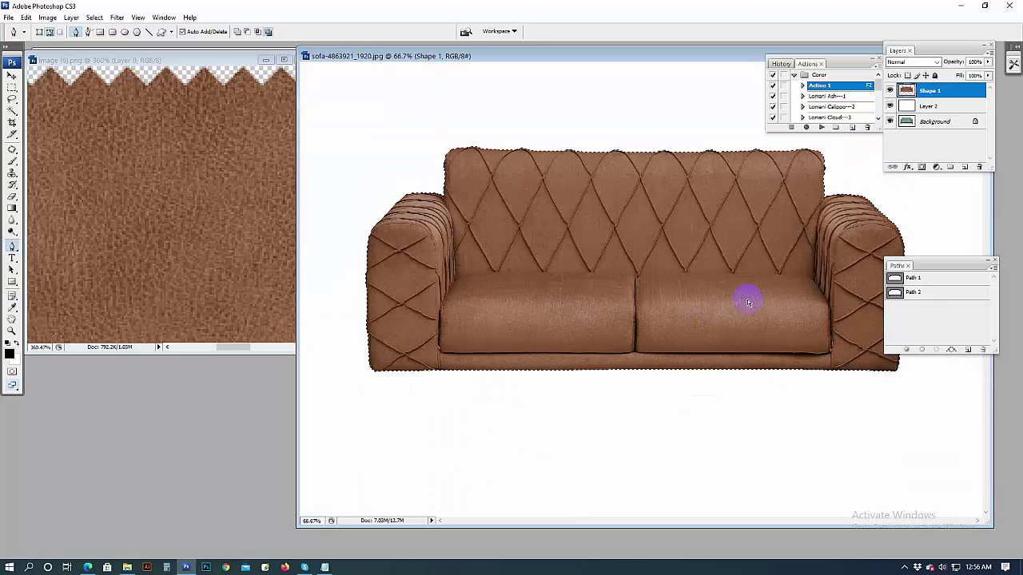
{"action": "left_click", "coordinate": [889, 105]}
{"action": "left_click_drag", "start_coordinate": [394, 294], "coordinate": [673, 418]}
{"action": "left_click", "coordinate": [548, 338], "text": "alt"}
{"action": "left_click", "coordinate": [560, 331], "text": "alt"}
{"action": "left_click", "coordinate": [587, 354], "text": "alt"}
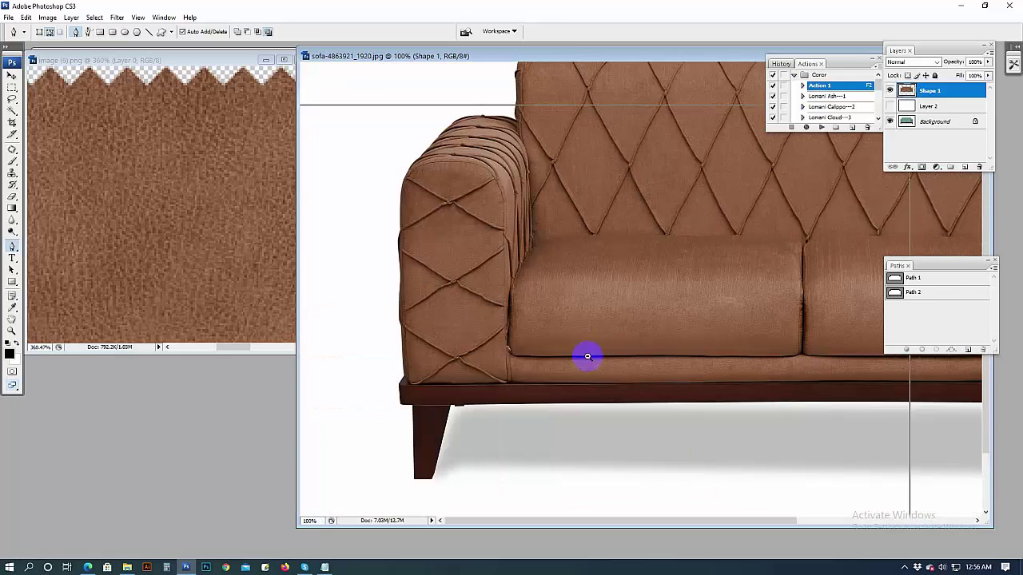
{"action": "left_click", "coordinate": [666, 381], "text": "alt"}
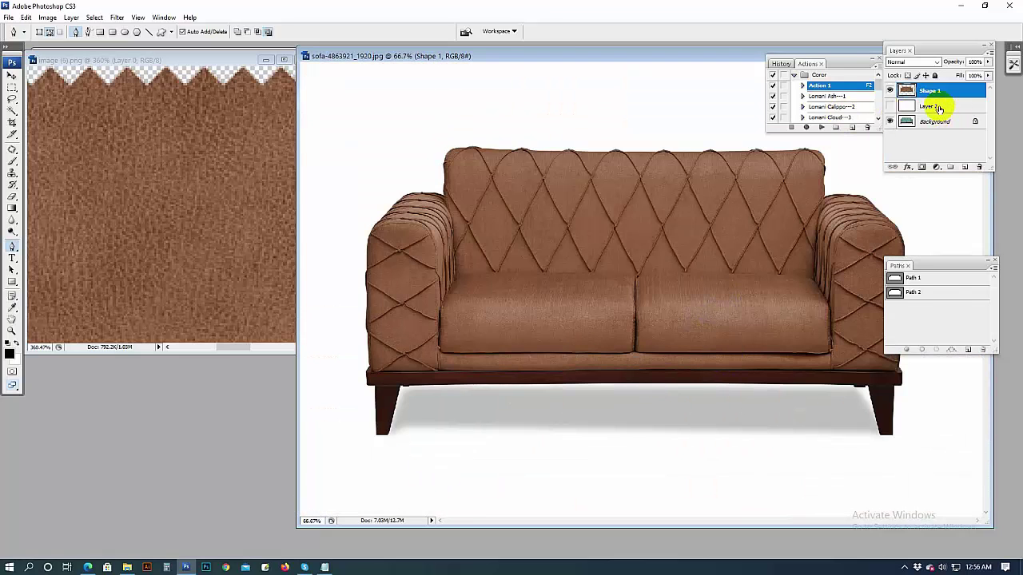
{"action": "left_click_drag", "start_coordinate": [947, 113], "coordinate": [980, 166]}
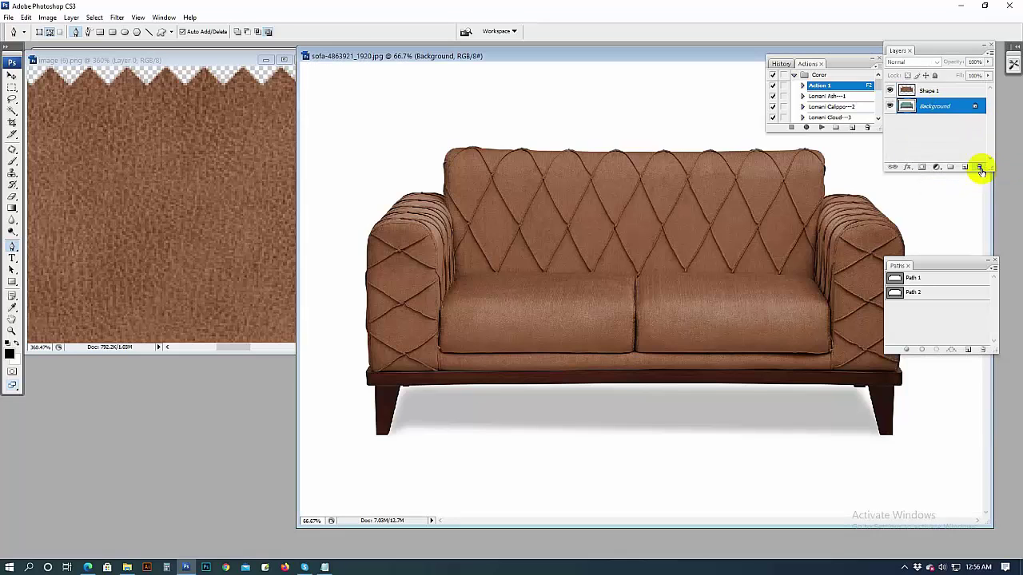
Merge the visible layers, inspect the sofa in full-screen view, and undo the merge.
{"action": "key", "text": "ctrl+shift+e"}
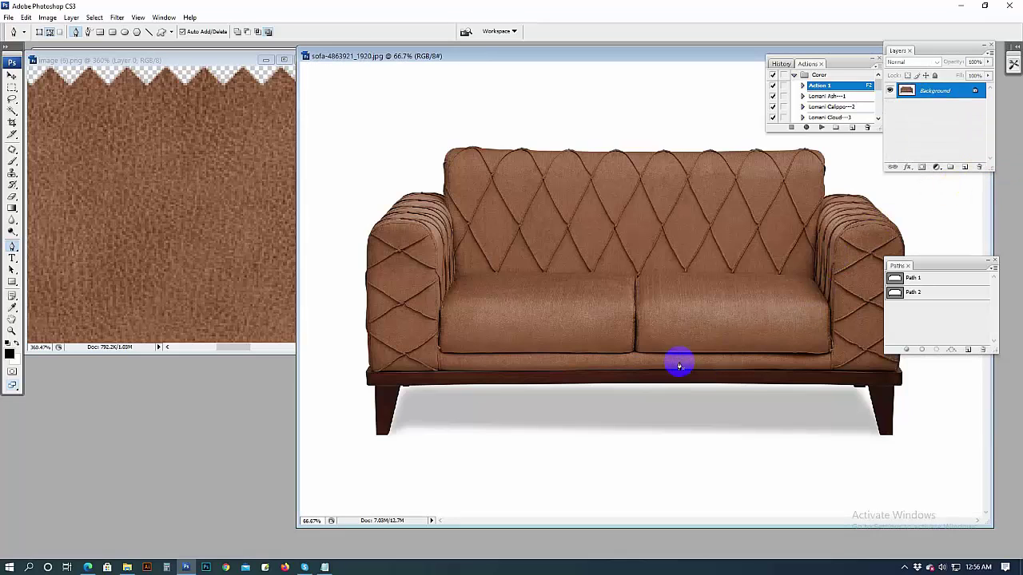
{"action": "key", "text": "f"}
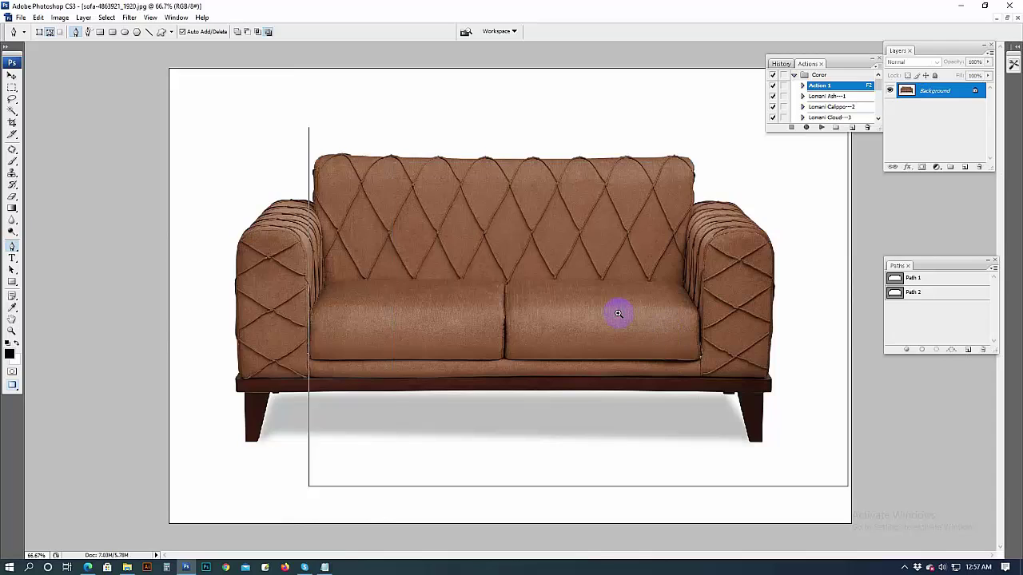
{"action": "left_click", "coordinate": [618, 313], "text": "ctrl"}
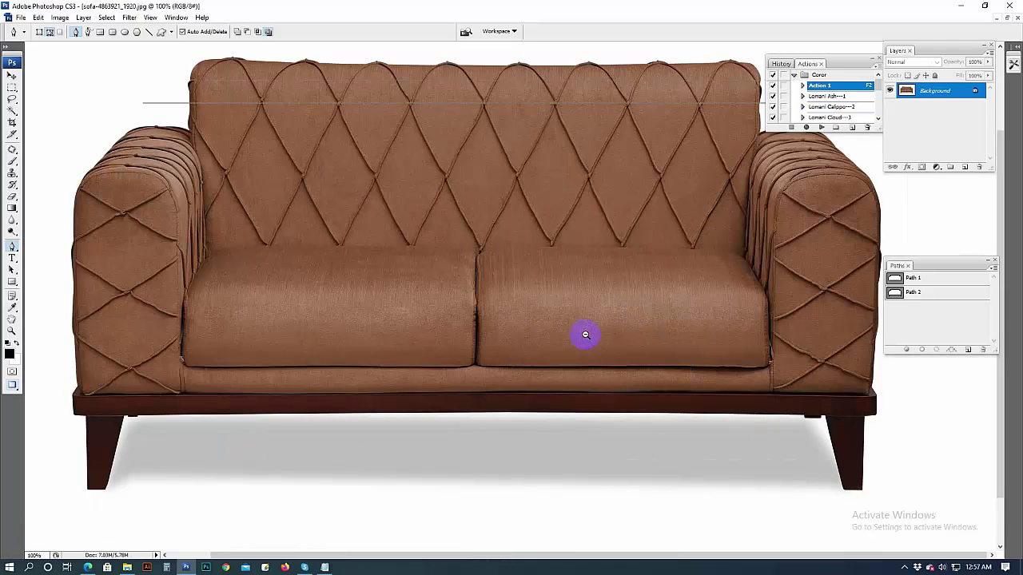
{"action": "left_click", "coordinate": [586, 335], "text": "alt"}
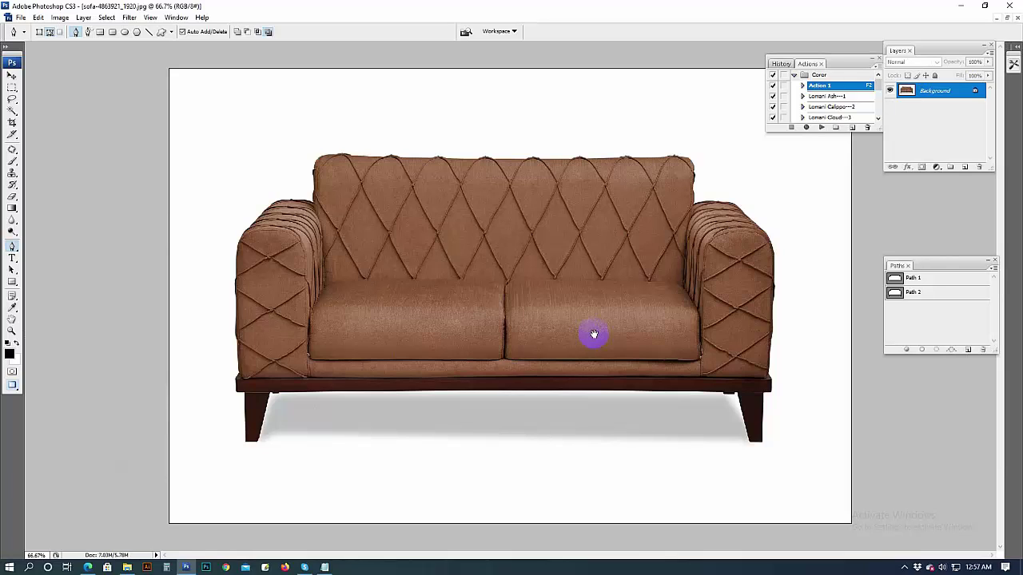
{"action": "key", "text": "ctrl+z"}
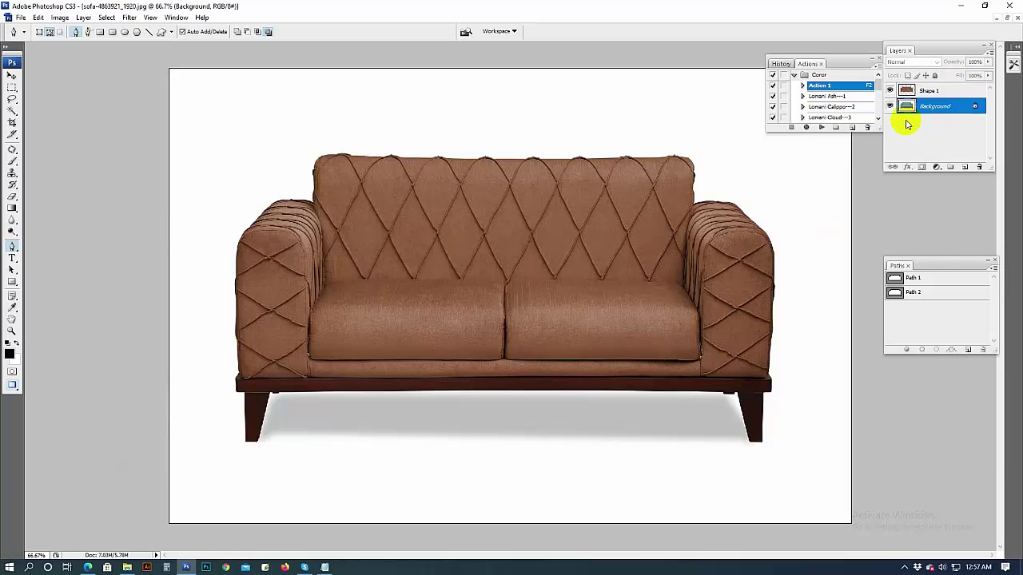
Compare the brown upholstery with the original green by toggling the Shape 1 layer's visibility, and merge the visible layers.
{"action": "left_click", "coordinate": [889, 107], "text": "alt"}
{"action": "left_click", "coordinate": [890, 107], "text": "alt"}
{"action": "left_click", "coordinate": [890, 107], "text": "alt"}
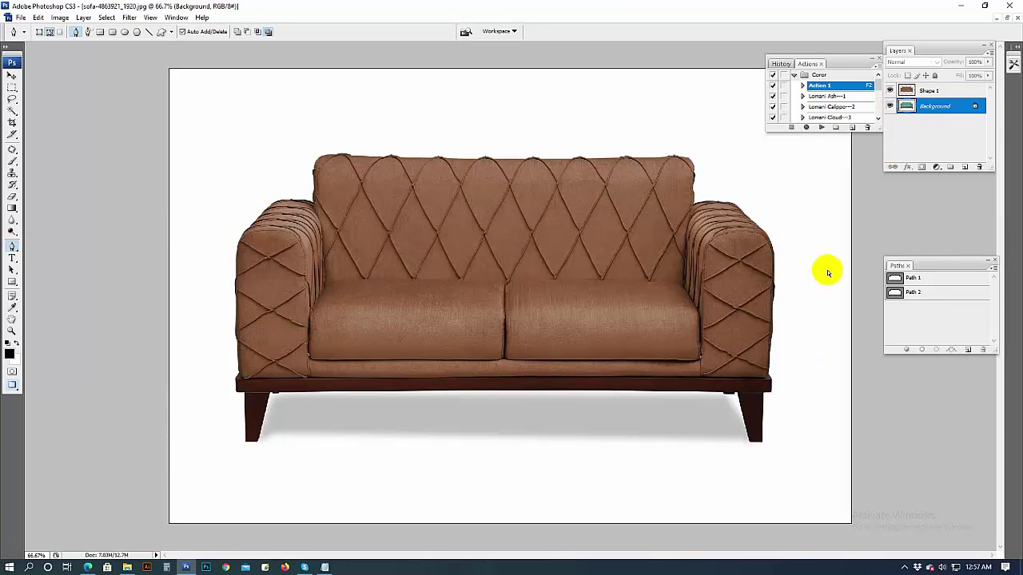
{"action": "key", "text": "ctrl+shift+e"}
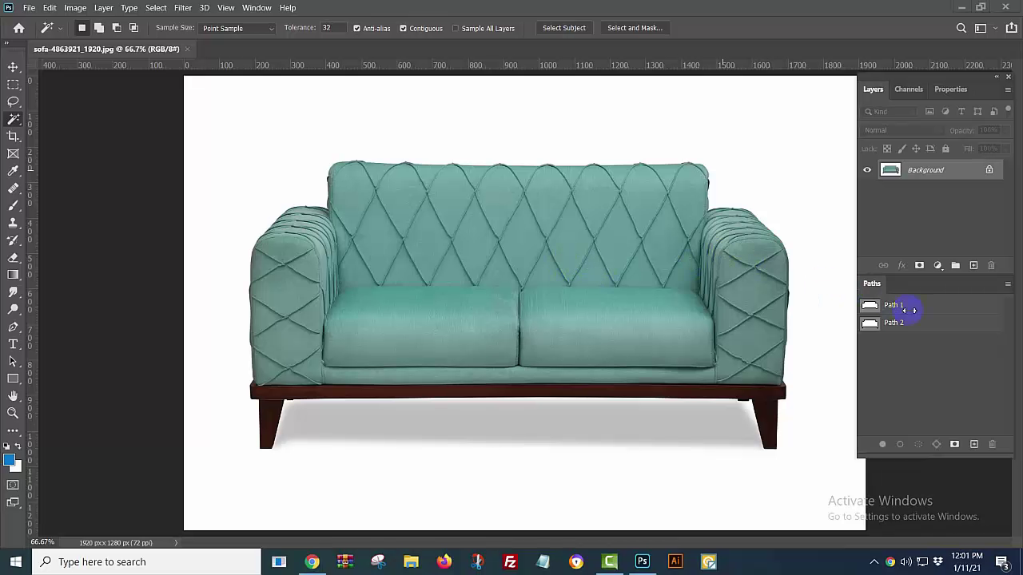
On the original green sofa image, make a new anti-aliased selection from Path 1 with a 0.5-pixel feather radius.
{"action": "left_click", "coordinate": [869, 305], "text": "ctrl"}
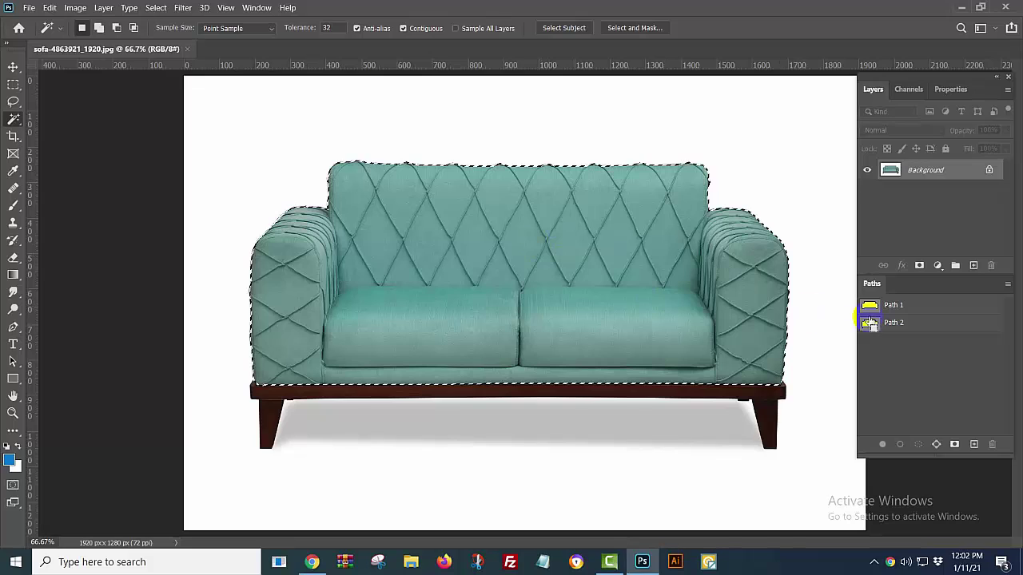
{"action": "key", "text": "ctrl+d"}
{"action": "left_click", "coordinate": [897, 306]}
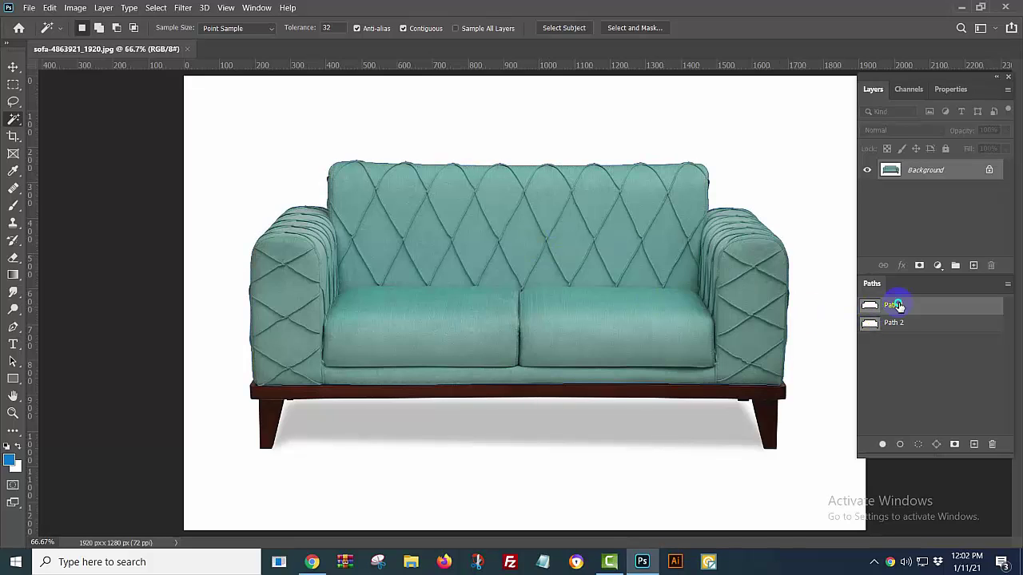
{"action": "right_click", "coordinate": [896, 306]}
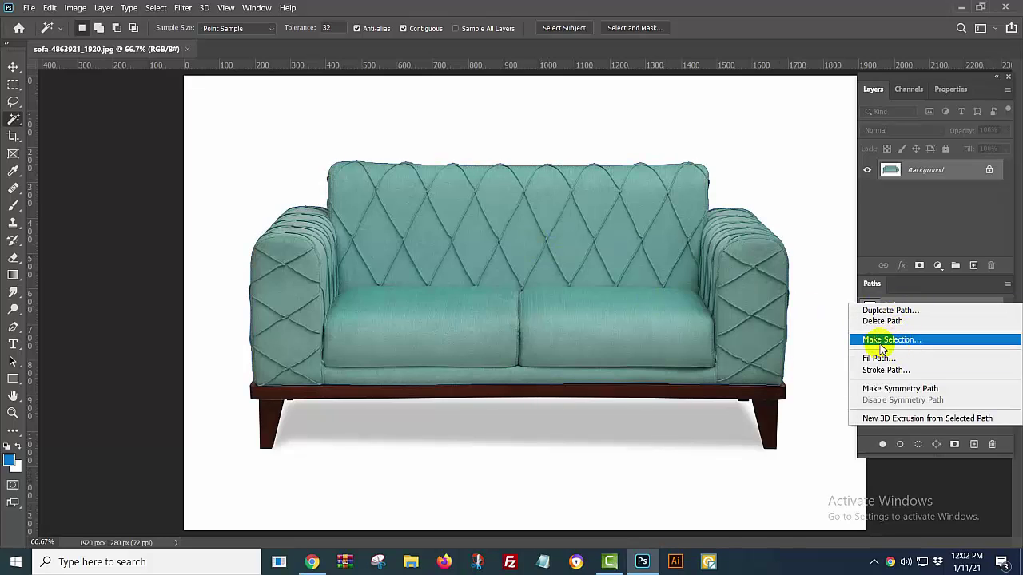
{"action": "left_click", "coordinate": [882, 344]}
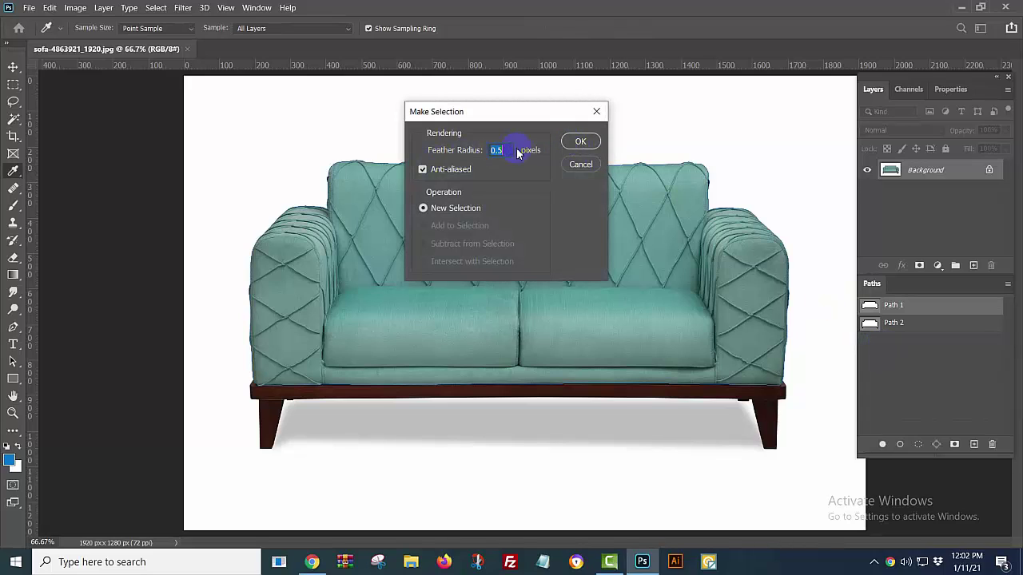
{"action": "left_click", "coordinate": [580, 142]}
{"action": "key", "text": "w"}
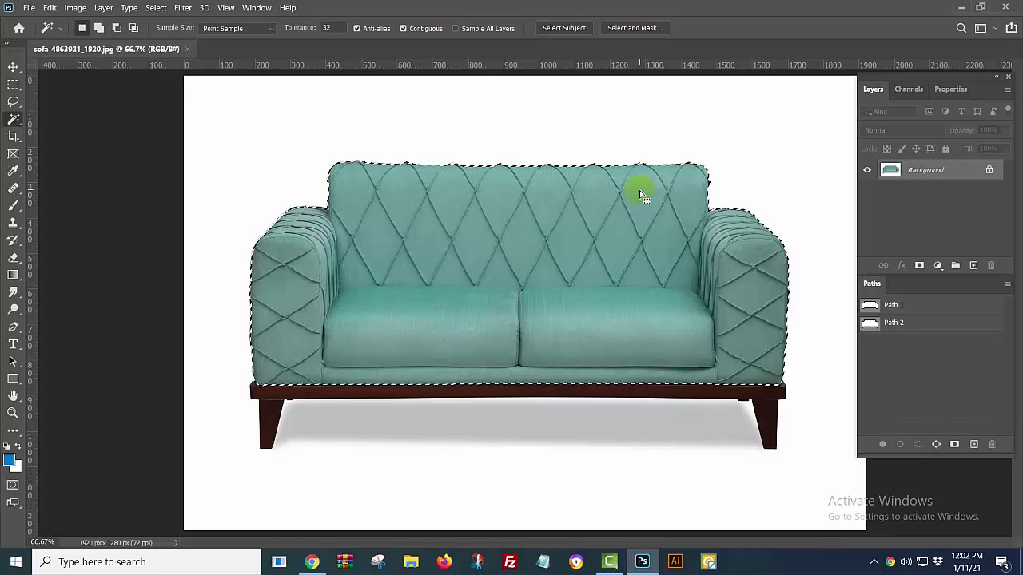
Set the foreground colour to the yellow-green #becc27.
{"action": "left_click", "coordinate": [9, 462]}
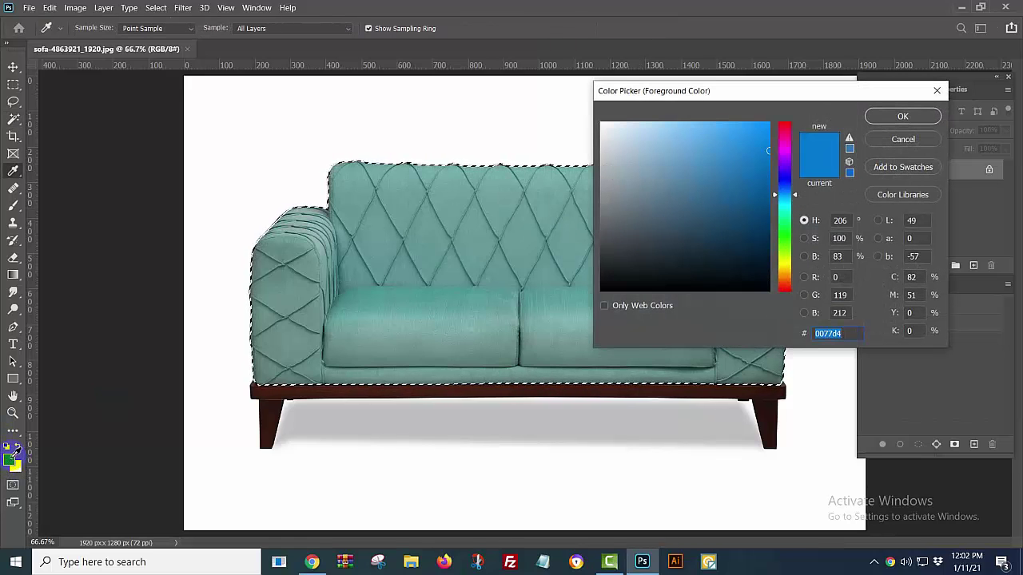
{"action": "left_click_drag", "start_coordinate": [787, 201], "coordinate": [785, 264]}
{"action": "left_click_drag", "start_coordinate": [762, 147], "coordinate": [737, 155]}
{"action": "left_click", "coordinate": [875, 120]}
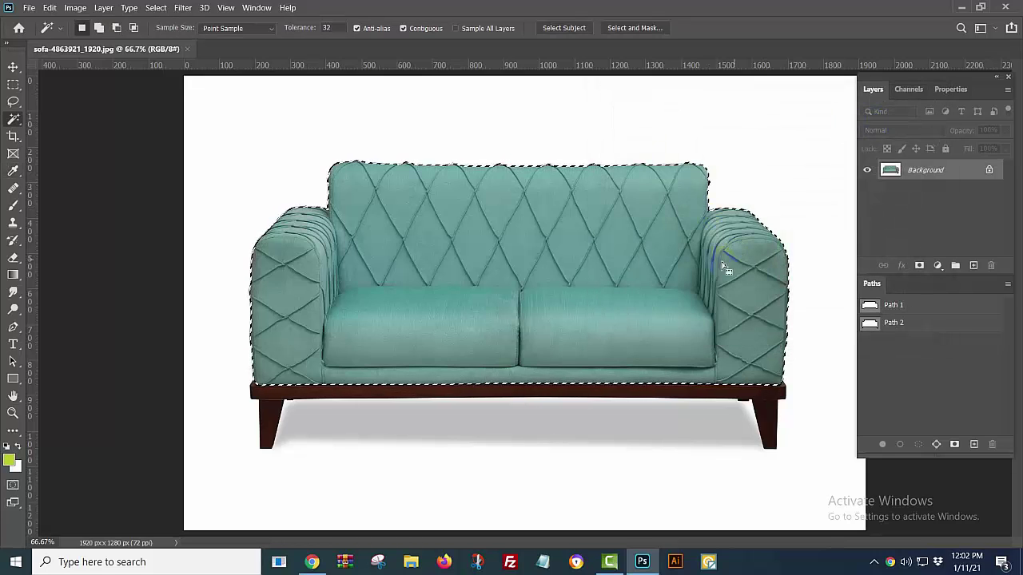
{"action": "left_click", "coordinate": [19, 447]}
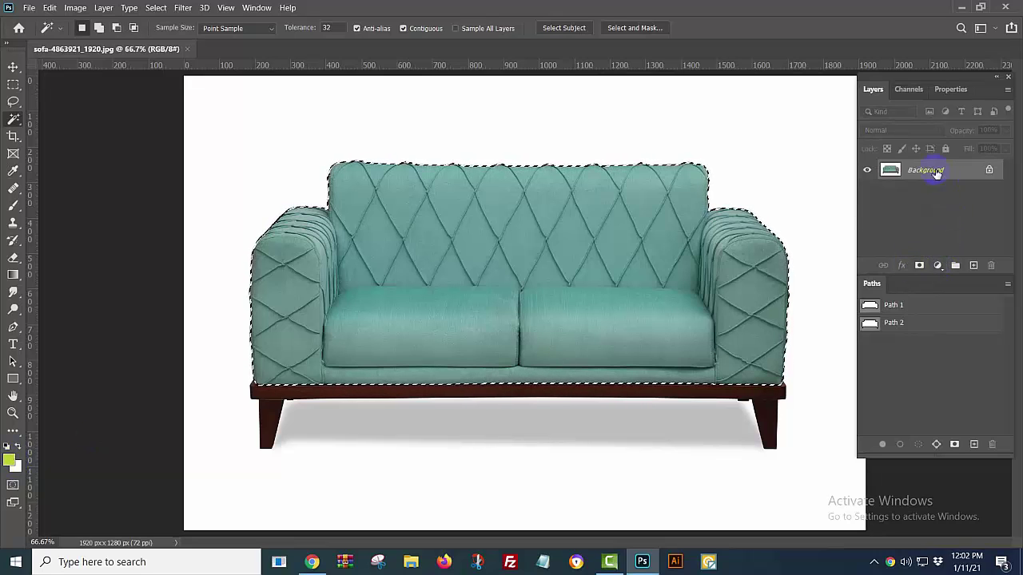
Add a Solid Color fill layer over the selected upholstery, try several hues, and set its colour to crimson #d7064b.
{"action": "left_click", "coordinate": [937, 267]}
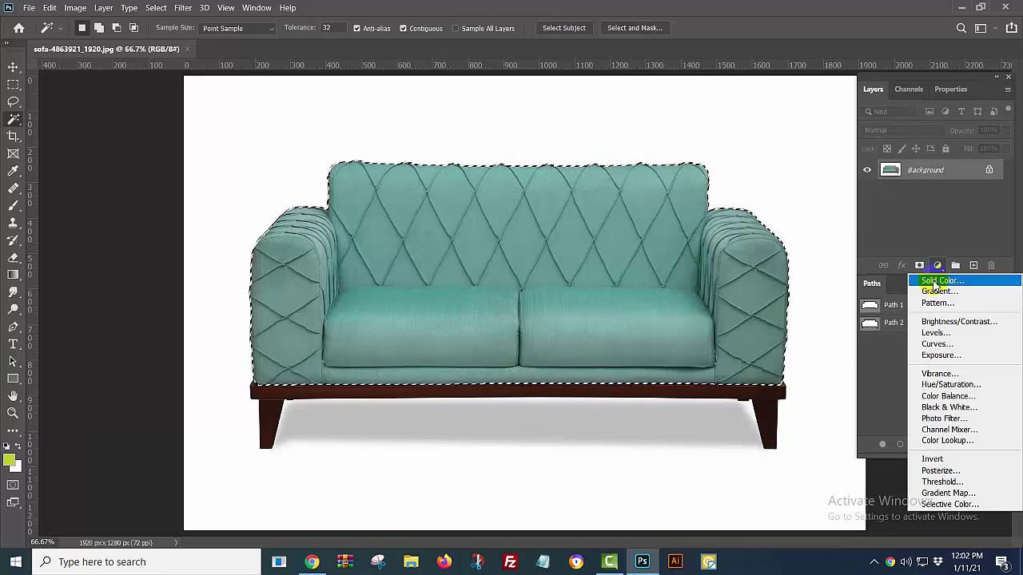
{"action": "left_click", "coordinate": [933, 281]}
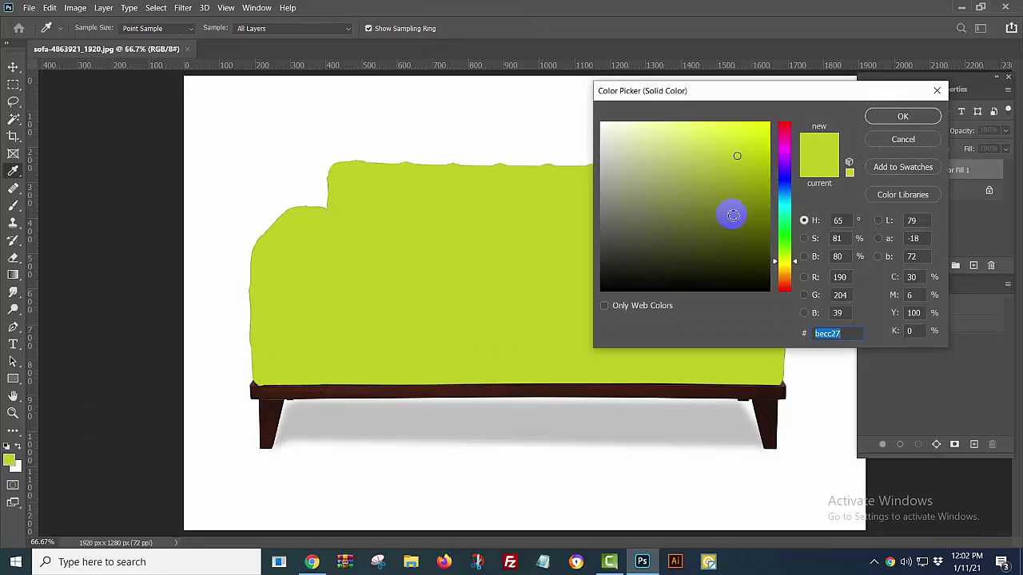
{"action": "left_click", "coordinate": [768, 125]}
{"action": "mouse_move", "coordinate": [768, 125]}
{"action": "left_mouse_down"}
{"action": "mouse_move", "coordinate": [731, 197]}
{"action": "mouse_move", "coordinate": [671, 210]}
{"action": "mouse_move", "coordinate": [753, 125]}
{"action": "left_mouse_up"}
{"action": "left_click", "coordinate": [785, 220]}
{"action": "left_click_drag", "start_coordinate": [785, 221], "coordinate": [797, 272]}
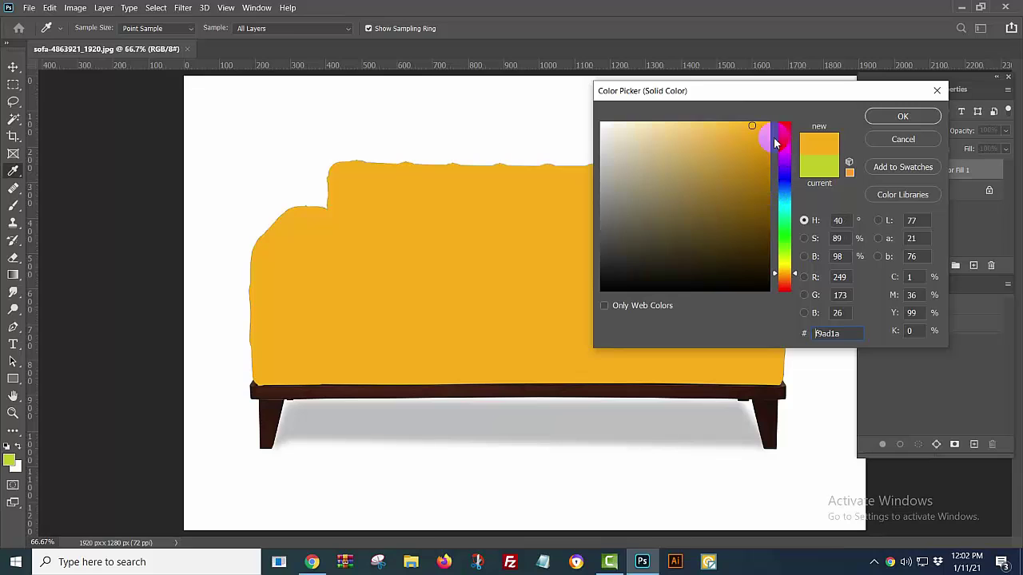
{"action": "mouse_move", "coordinate": [763, 133]}
{"action": "left_mouse_down"}
{"action": "mouse_move", "coordinate": [759, 212]}
{"action": "mouse_move", "coordinate": [755, 169]}
{"action": "mouse_move", "coordinate": [783, 194]}
{"action": "mouse_move", "coordinate": [795, 258]}
{"action": "mouse_move", "coordinate": [801, 128]}
{"action": "mouse_move", "coordinate": [803, 136]}
{"action": "left_mouse_up"}
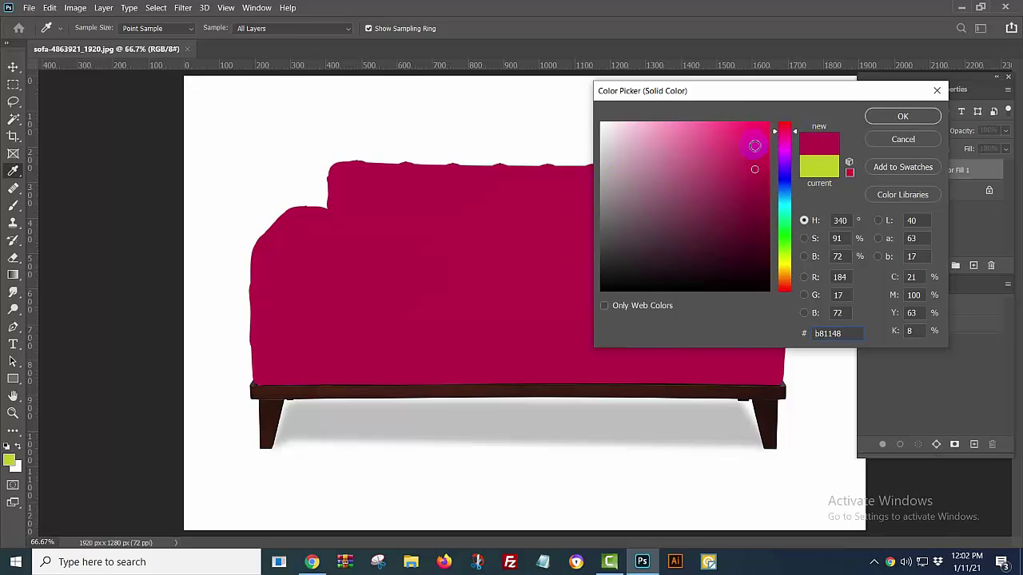
{"action": "left_click", "coordinate": [766, 150]}
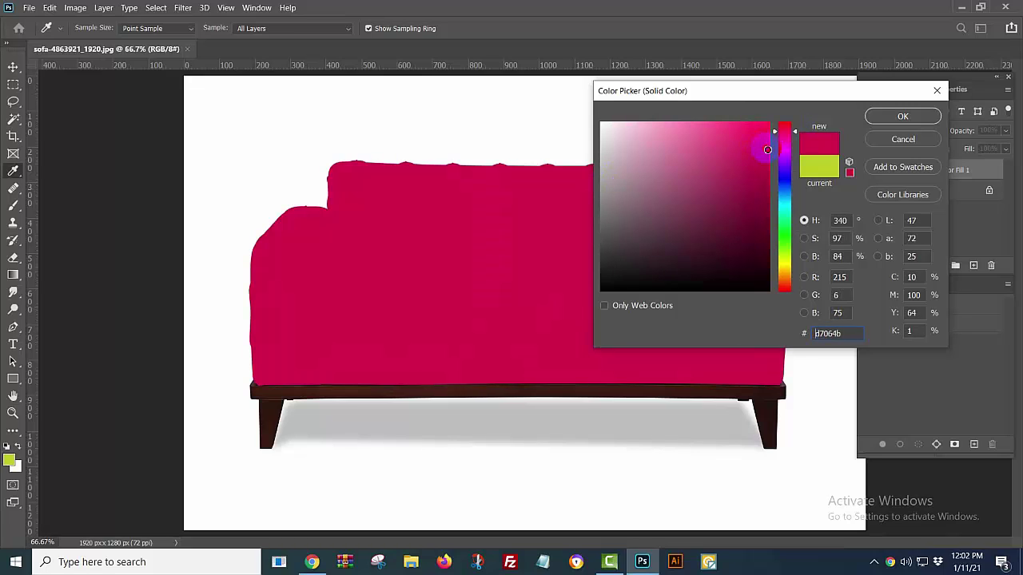
{"action": "left_click", "coordinate": [879, 116]}
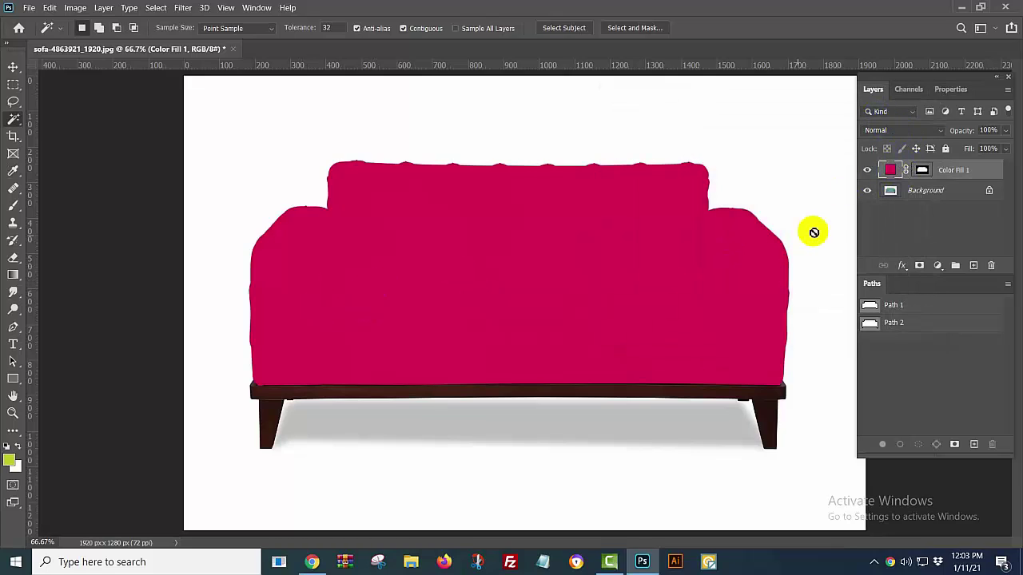
Set the Color Fill 1 layer's blend mode to Color and compare the result with the original by toggling the layer's visibility.
{"action": "left_click", "coordinate": [887, 131]}
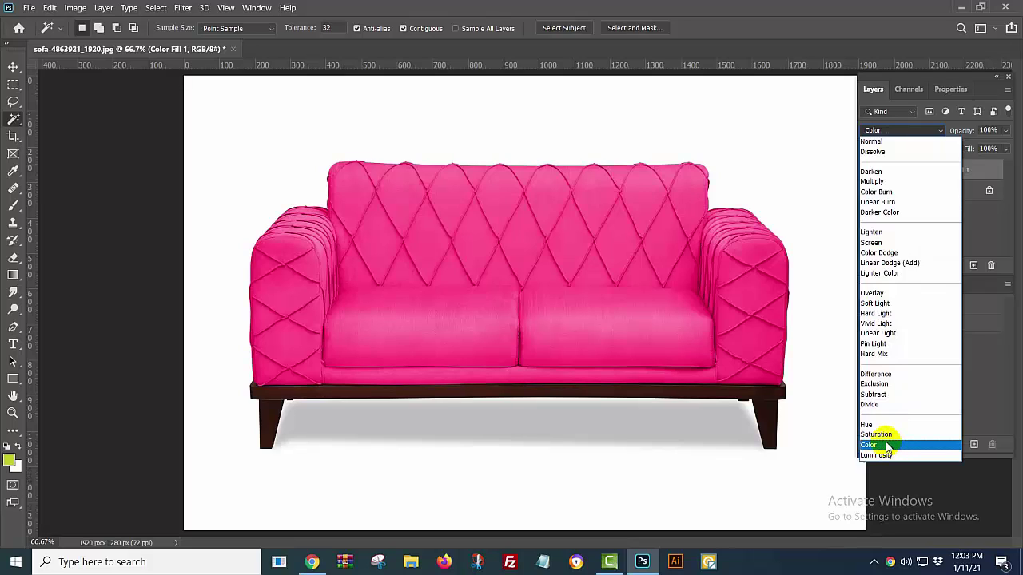
{"action": "left_click", "coordinate": [871, 444]}
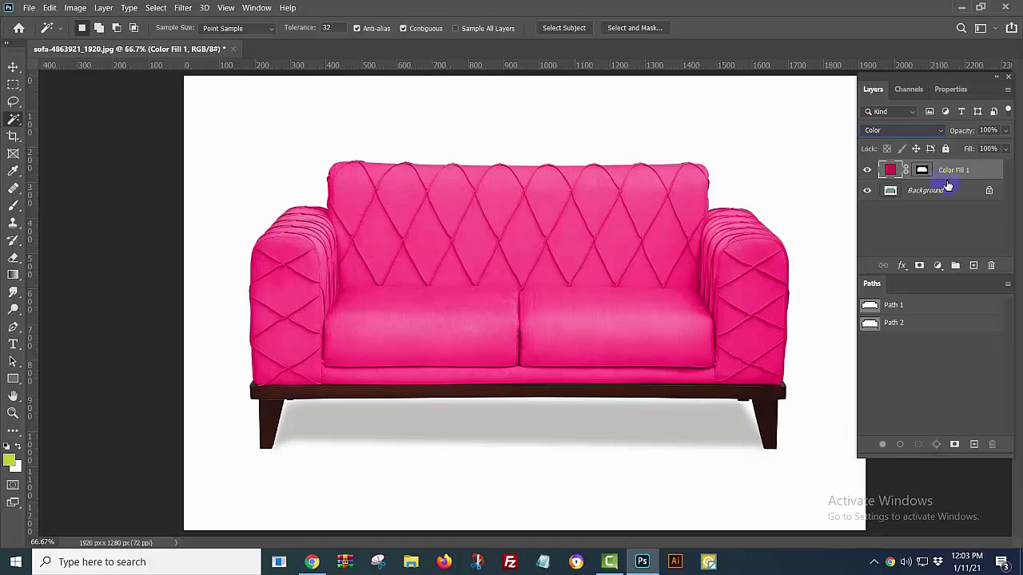
{"action": "left_click", "coordinate": [867, 170]}
{"action": "left_click", "coordinate": [866, 171]}
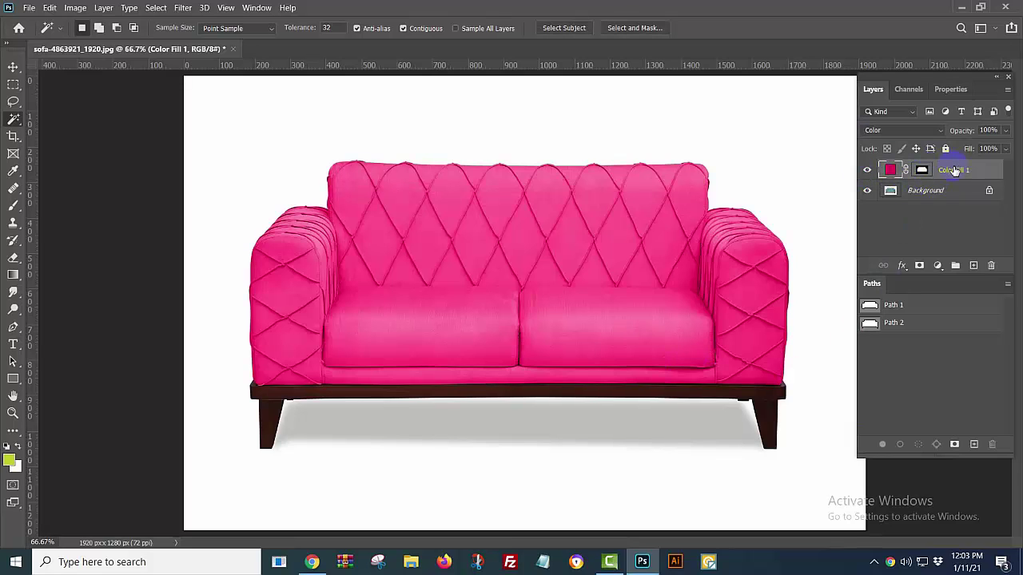
{"action": "left_click", "coordinate": [941, 230]}
{"action": "left_click", "coordinate": [950, 173]}
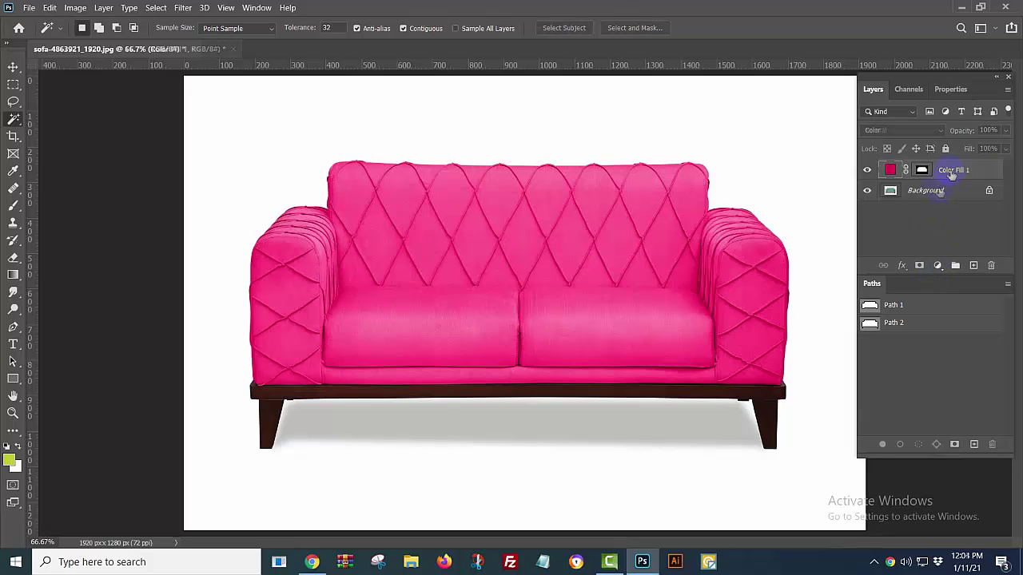
{"action": "left_click", "coordinate": [936, 229]}
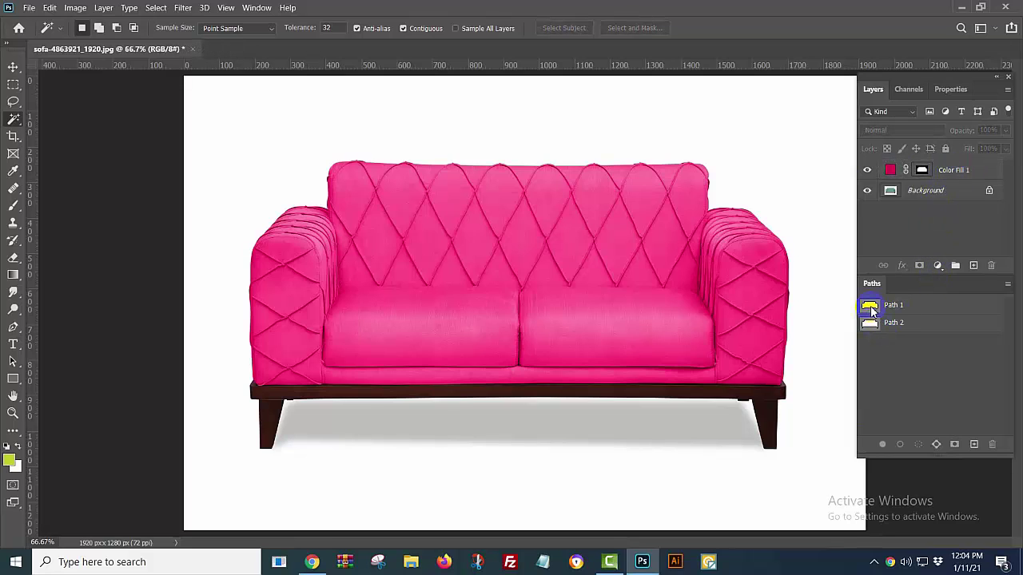
Load Path 1 as a selection and add a Levels adjustment layer above Color Fill 1 with input levels 11, 0.86 and 247.
{"action": "left_click", "coordinate": [870, 305], "text": "ctrl"}
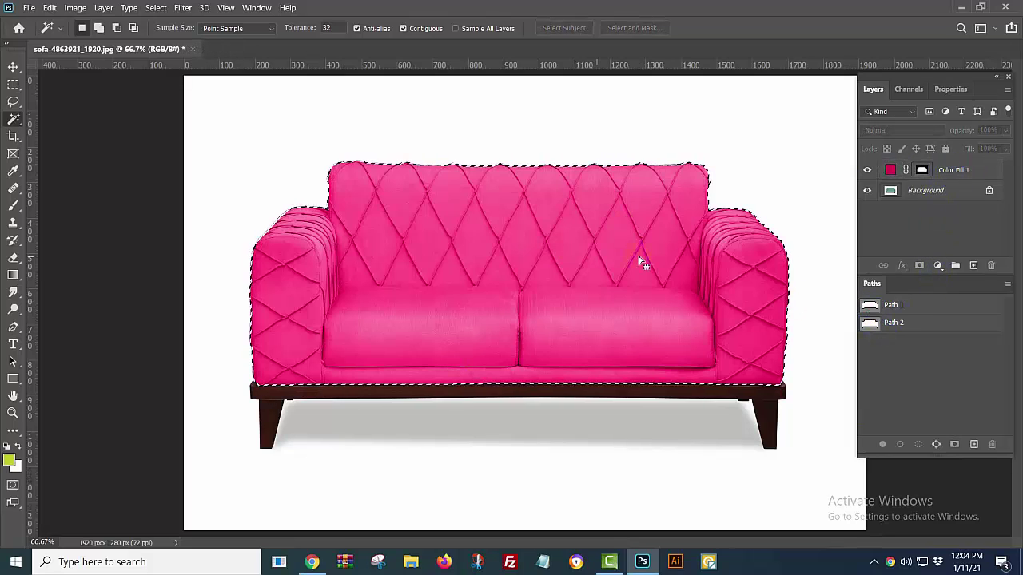
{"action": "left_click", "coordinate": [958, 168]}
{"action": "left_click", "coordinate": [942, 266]}
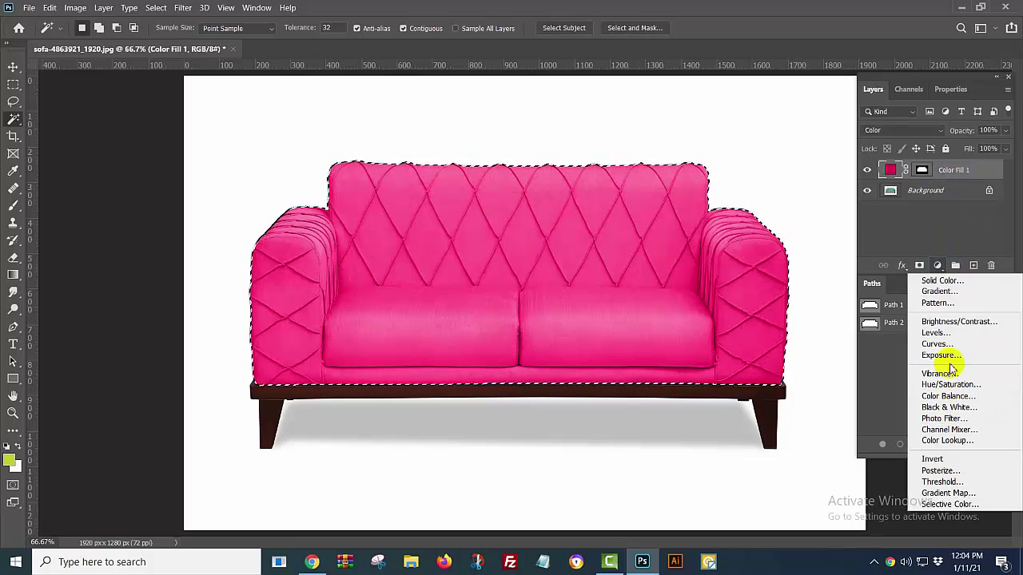
{"action": "left_click", "coordinate": [951, 333]}
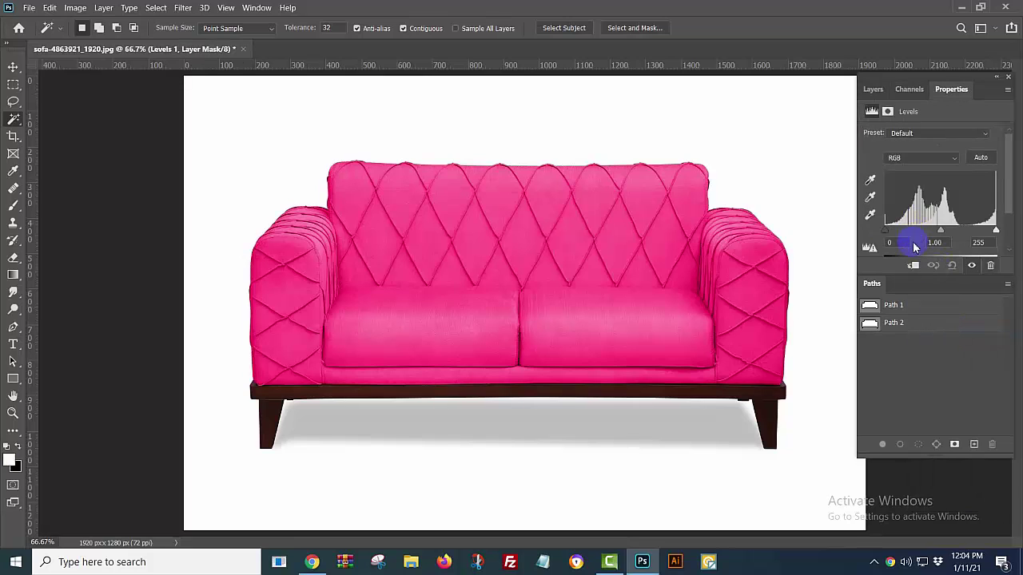
{"action": "left_click_drag", "start_coordinate": [939, 229], "coordinate": [890, 235]}
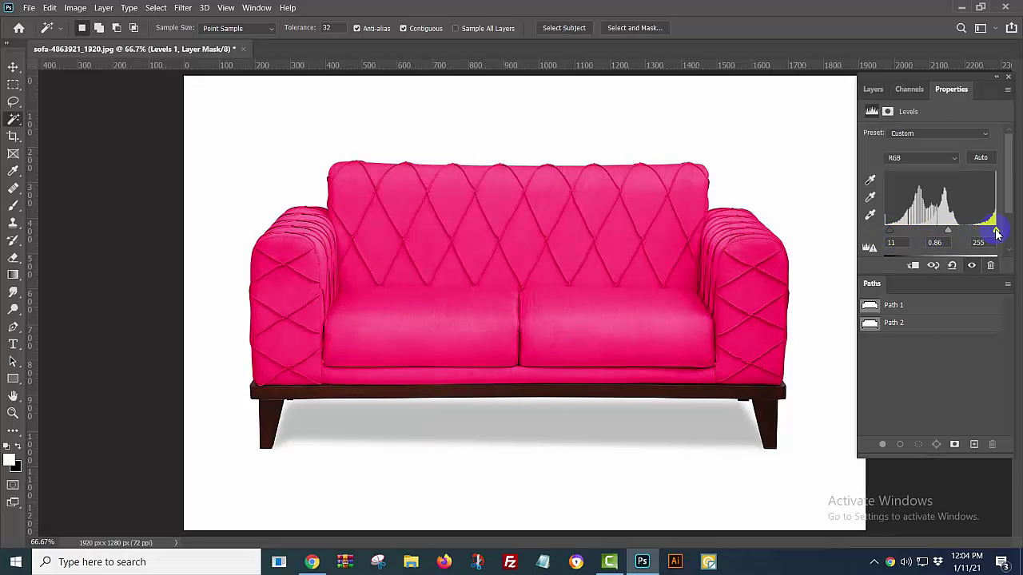
{"action": "mouse_move", "coordinate": [995, 231]}
{"action": "left_mouse_down"}
{"action": "mouse_move", "coordinate": [971, 231]}
{"action": "mouse_move", "coordinate": [993, 237]}
{"action": "left_mouse_up"}
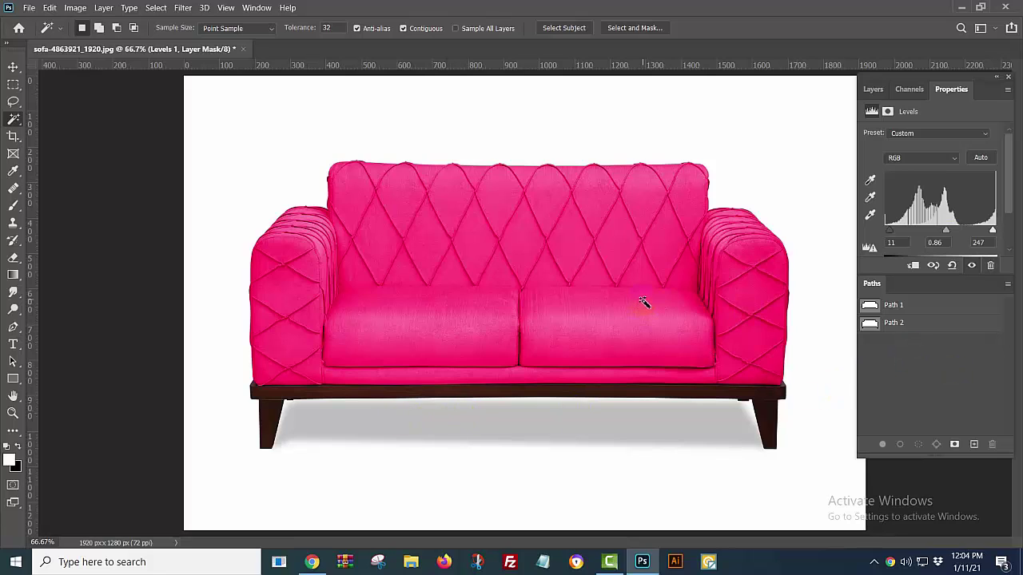
Compare the upholstery with and without the Levels 1 and Color Fill 1 layers by toggling each layer's visibility.
{"action": "left_click", "coordinate": [872, 90]}
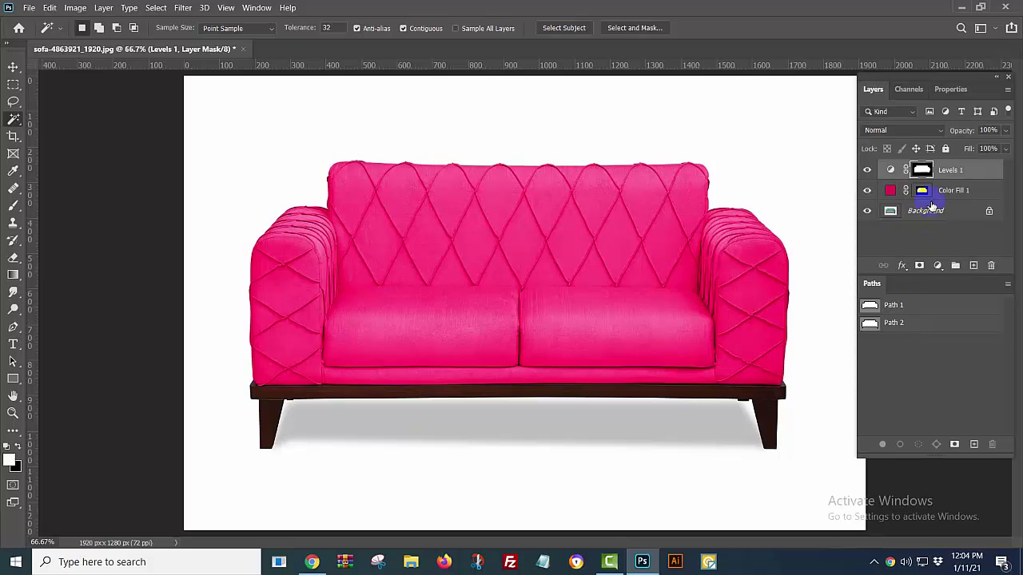
{"action": "left_click", "coordinate": [900, 244]}
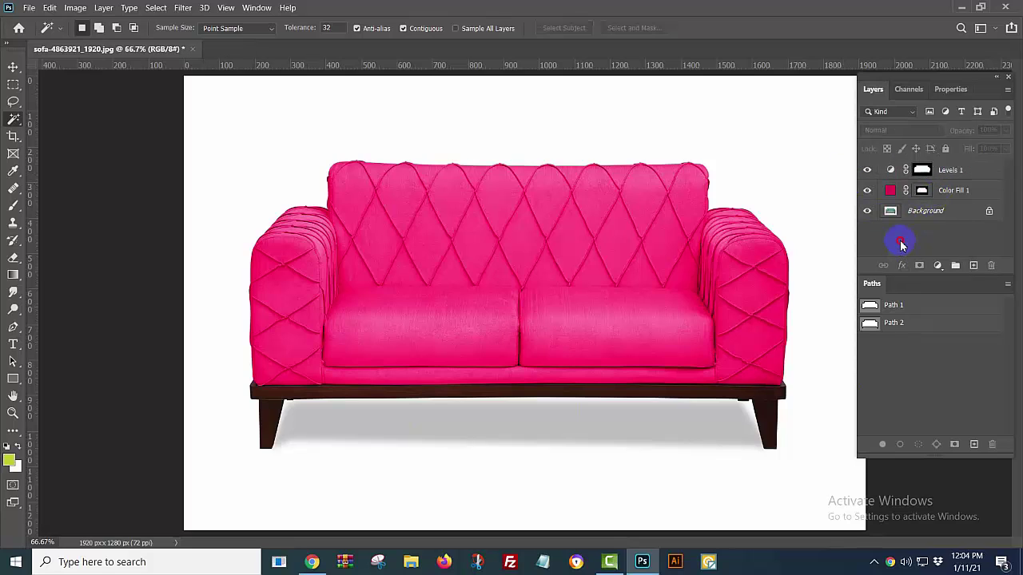
{"action": "left_click", "coordinate": [867, 171]}
{"action": "left_click", "coordinate": [867, 171]}
{"action": "left_click", "coordinate": [866, 170]}
{"action": "left_click", "coordinate": [866, 171]}
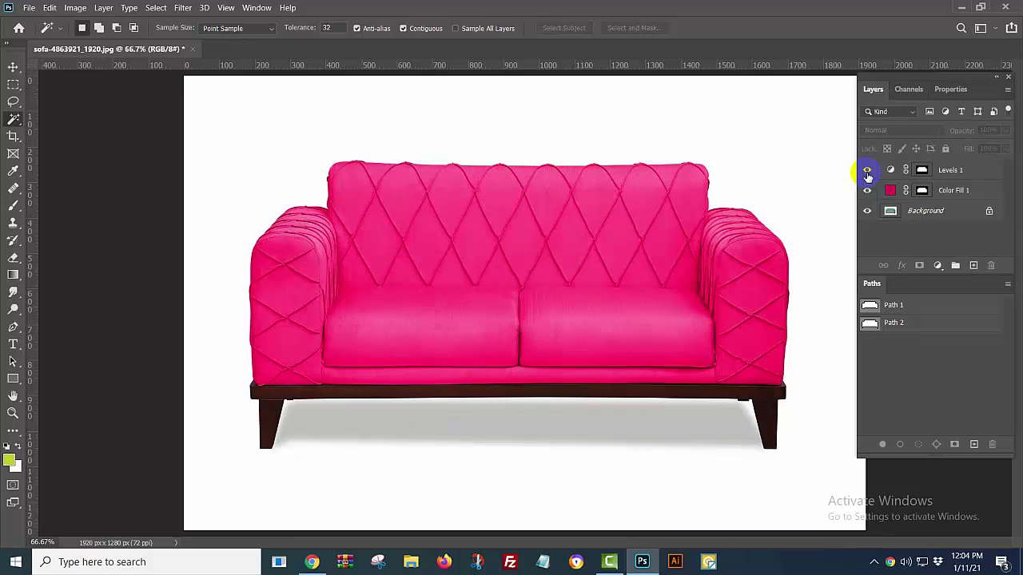
{"action": "left_click", "coordinate": [868, 192]}
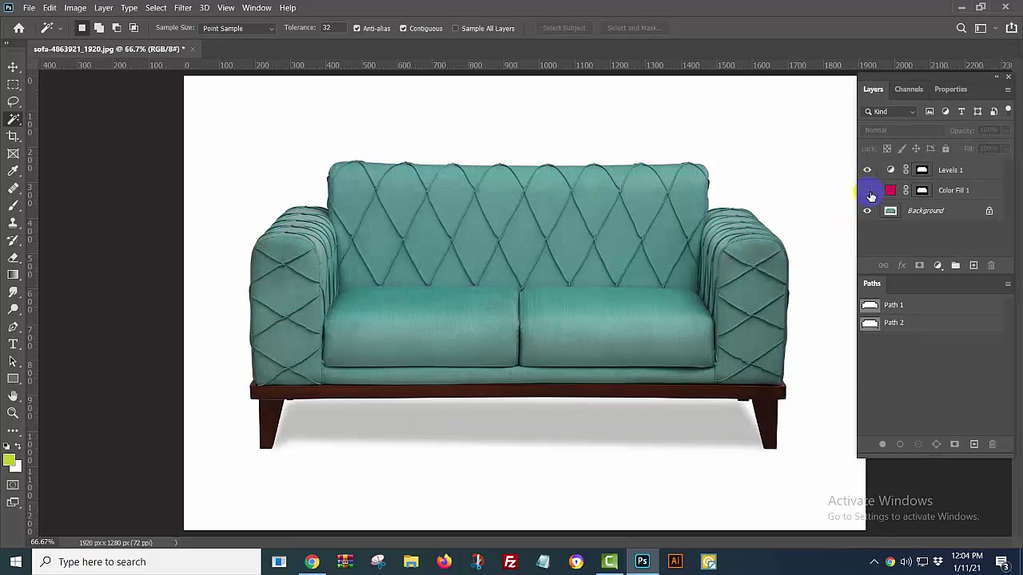
{"action": "left_click", "coordinate": [867, 192]}
{"action": "left_click", "coordinate": [867, 191]}
{"action": "left_click", "coordinate": [867, 191]}
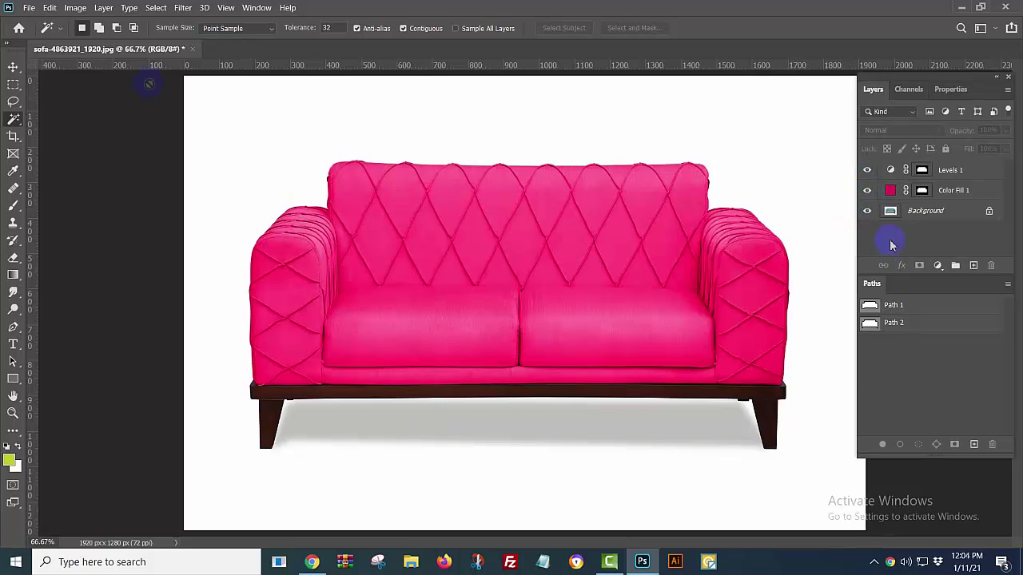
{"action": "left_click", "coordinate": [29, 8]}
{"action": "left_click", "coordinate": [59, 162]}
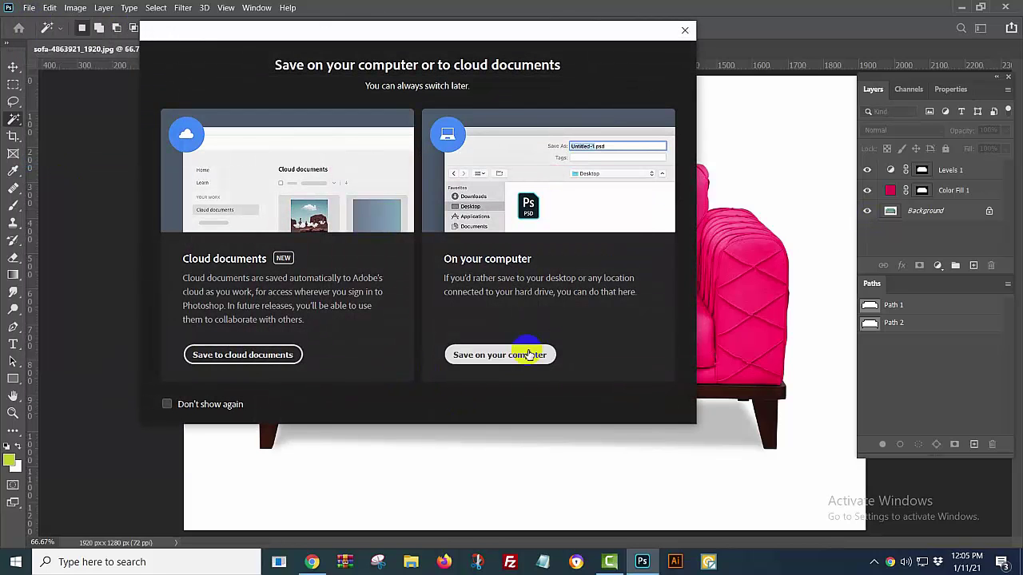
{"action": "left_click", "coordinate": [469, 356]}
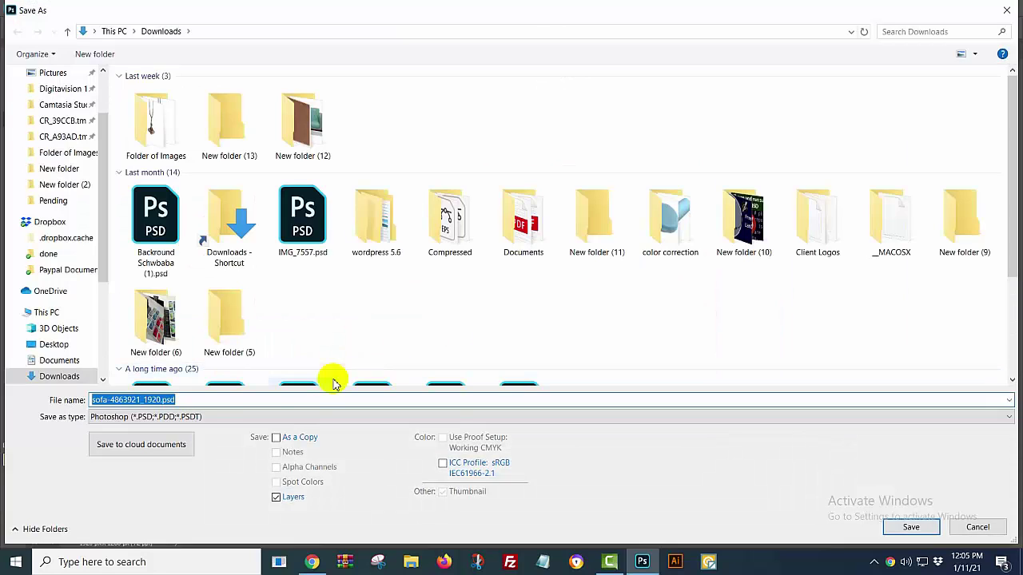
{"action": "left_click", "coordinate": [212, 404]}
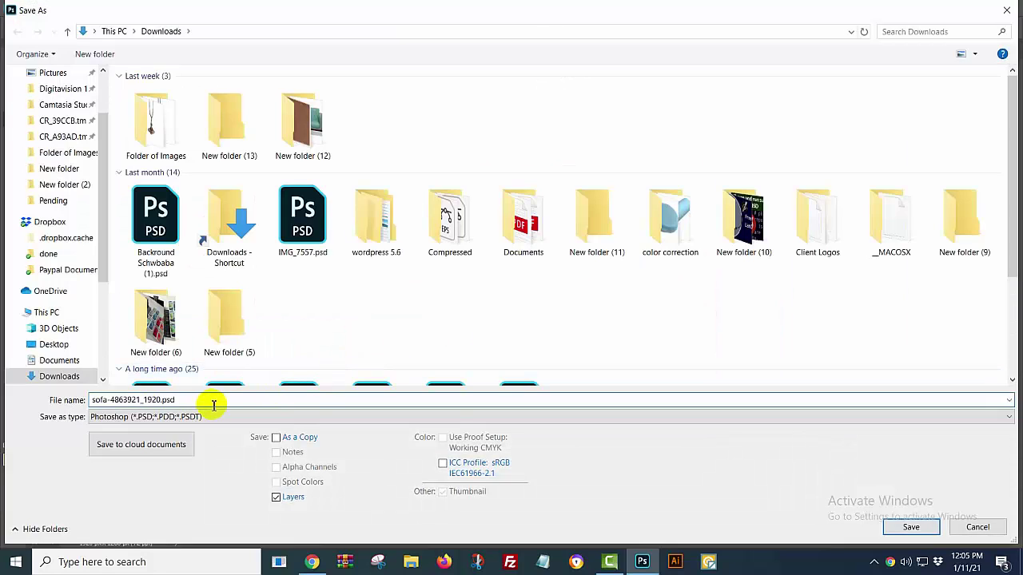
{"action": "left_click_drag", "start_coordinate": [212, 405], "coordinate": [101, 404]}
{"action": "left_click", "coordinate": [116, 444]}
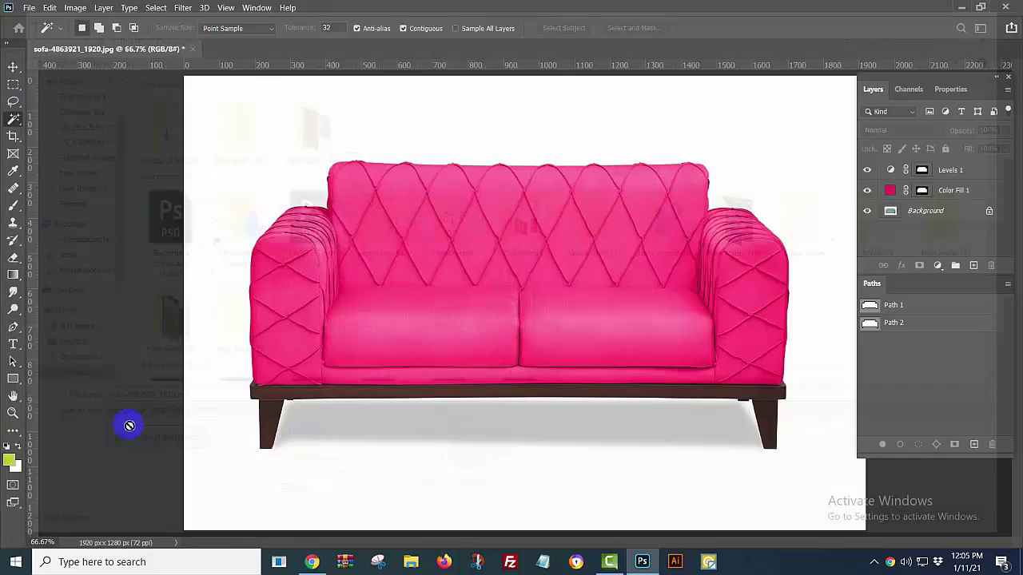
{"action": "left_click", "coordinate": [655, 402]}
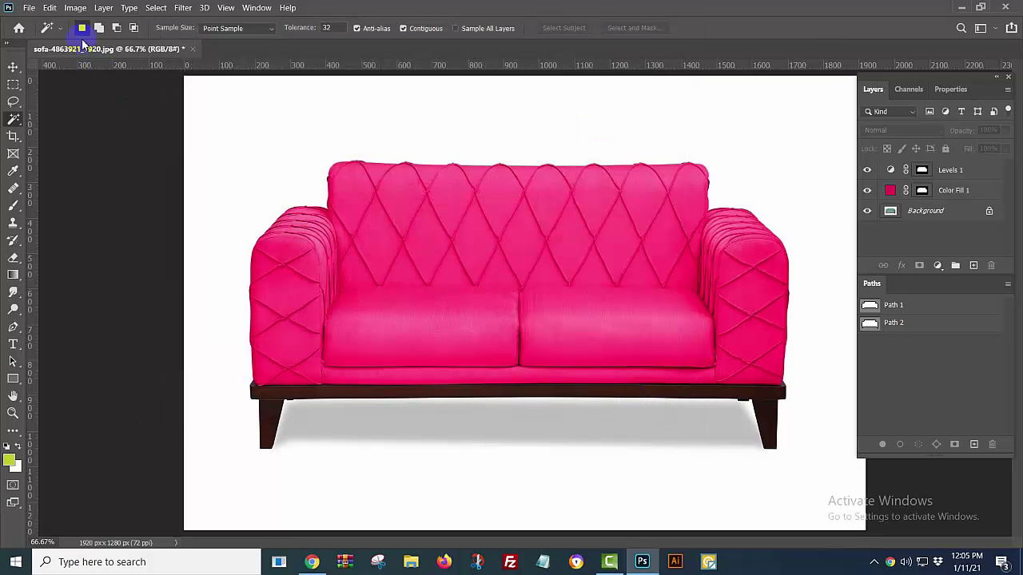
Save a JPEG copy of the image as manually_done.jpg in the Downloads folder at Maximum quality 12, Baseline ("Standard").
{"action": "left_click", "coordinate": [29, 8]}
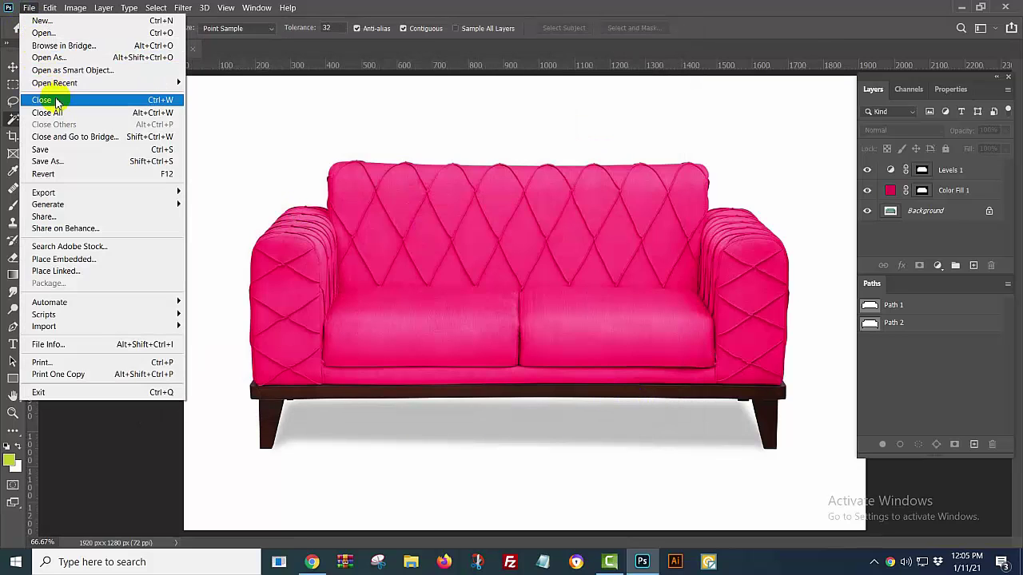
{"action": "left_click", "coordinate": [64, 161]}
{"action": "left_click", "coordinate": [462, 354]}
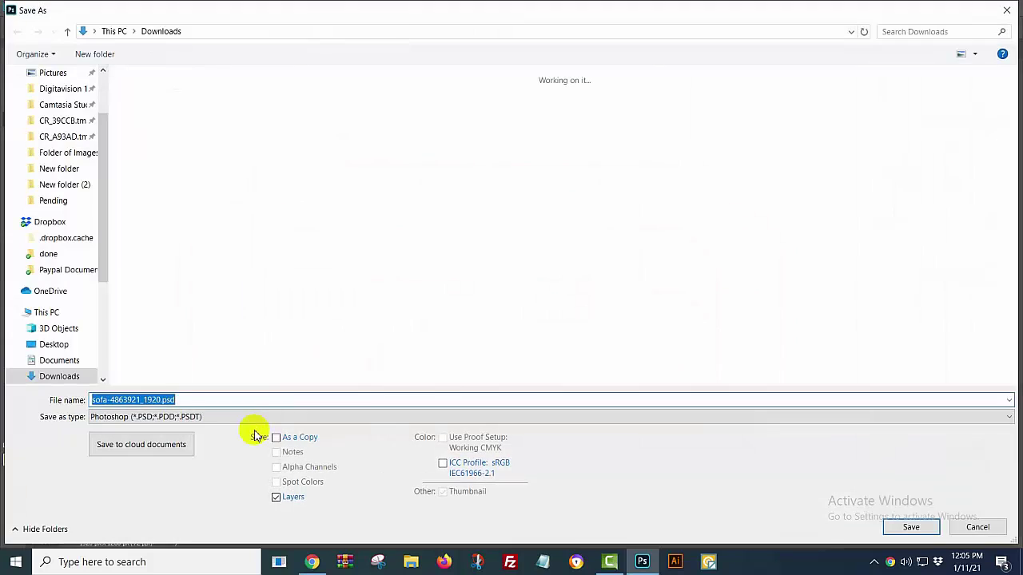
{"action": "left_click", "coordinate": [254, 416]}
{"action": "left_click", "coordinate": [294, 276]}
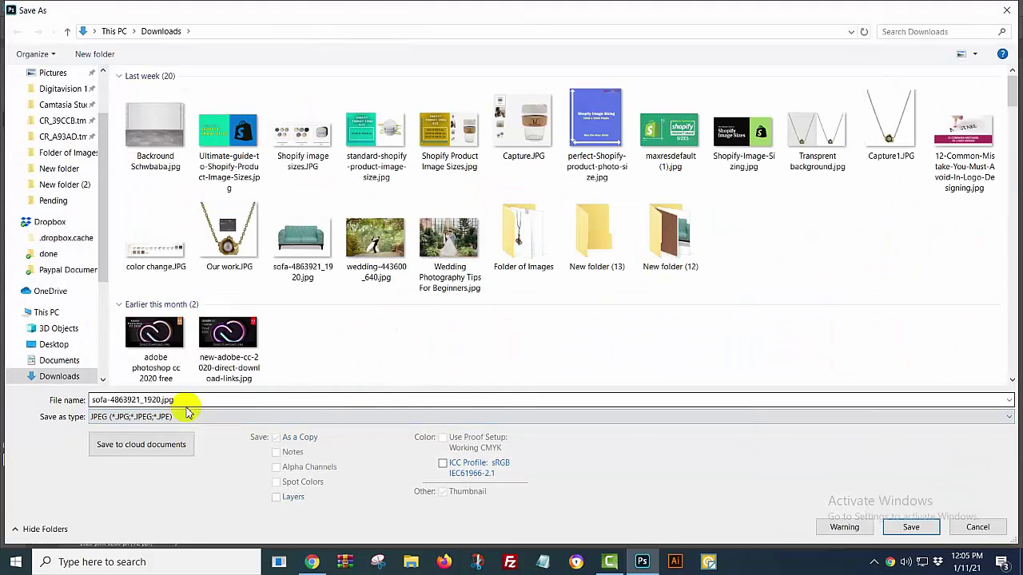
{"action": "left_click", "coordinate": [162, 399]}
{"action": "left_click", "coordinate": [110, 399]}
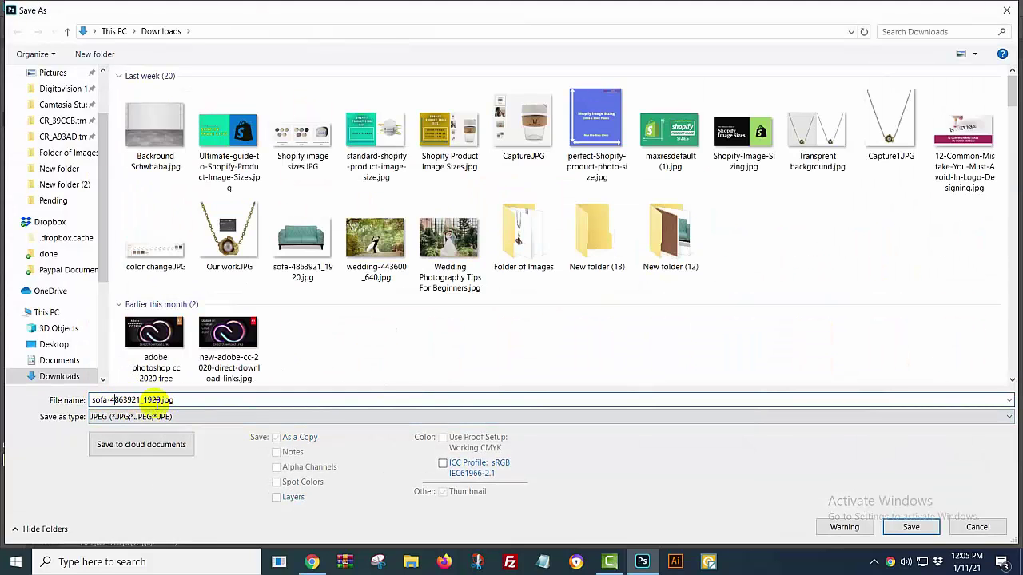
{"action": "left_click_drag", "start_coordinate": [159, 400], "coordinate": [89, 400]}
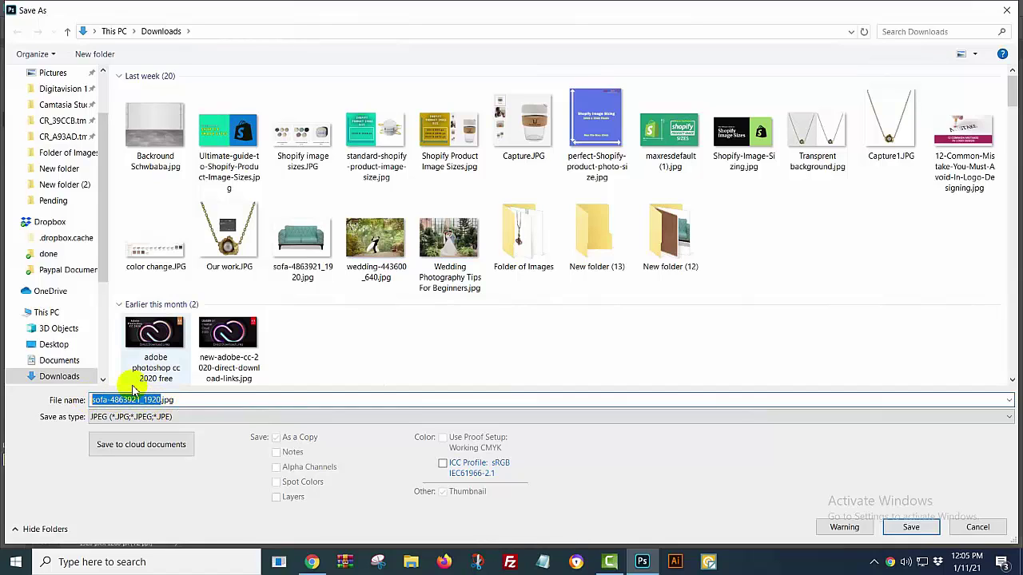
{"action": "type", "text": "manually_done"}
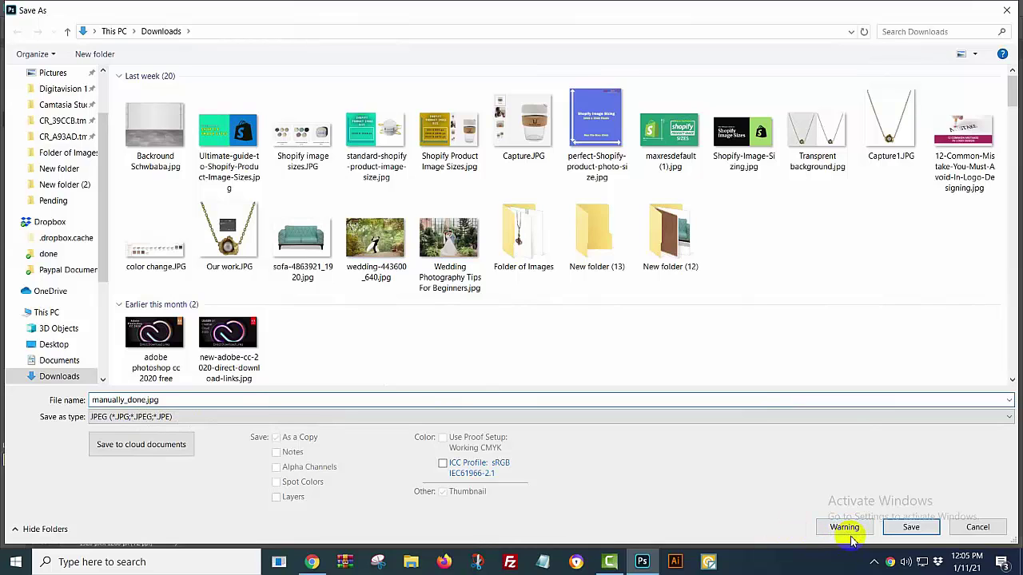
{"action": "left_click", "coordinate": [900, 532]}
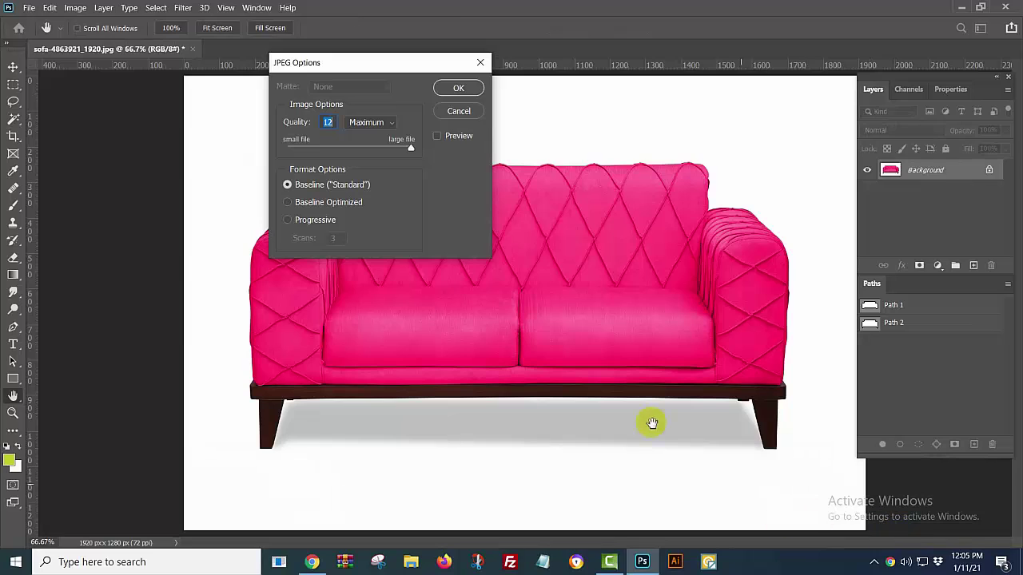
{"action": "left_click", "coordinate": [458, 88]}
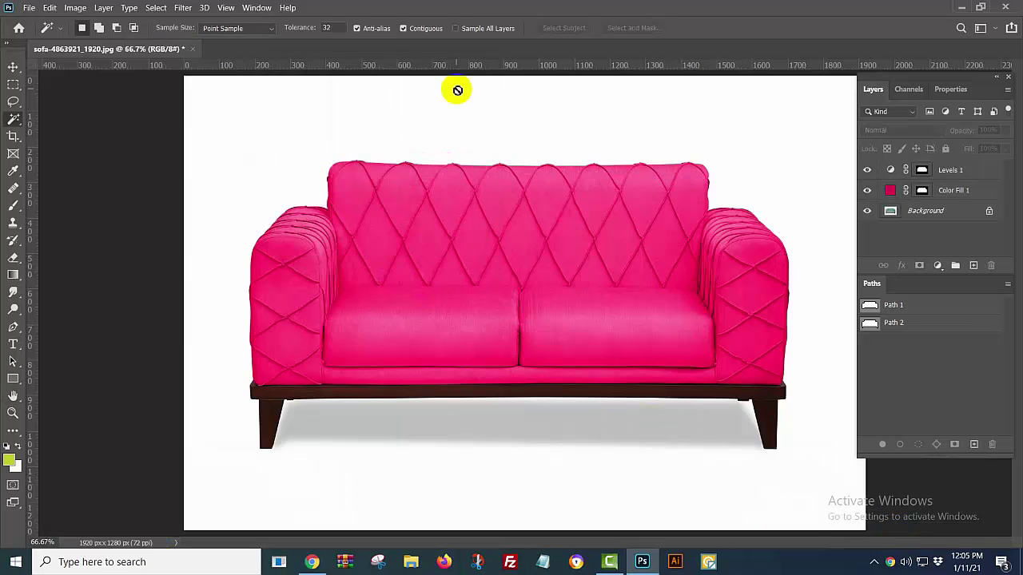
Open manually_done.jpg from Downloads in File Explorer, examine the zoomed-in upholstery in Photos, close it, and return to Photoshop.
{"action": "left_click", "coordinate": [410, 564]}
{"action": "left_click", "coordinate": [44, 166]}
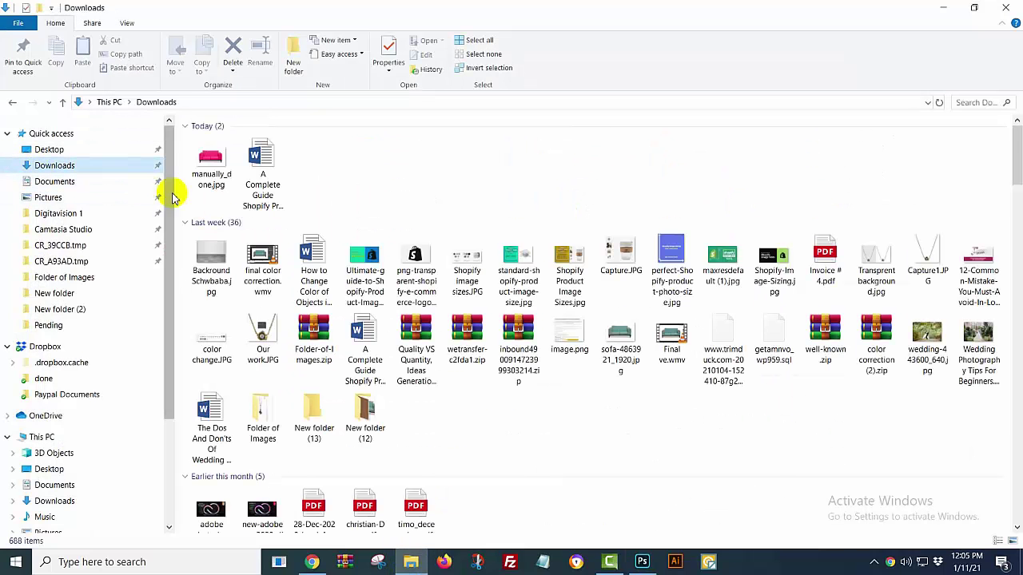
{"action": "double_click", "coordinate": [220, 167]}
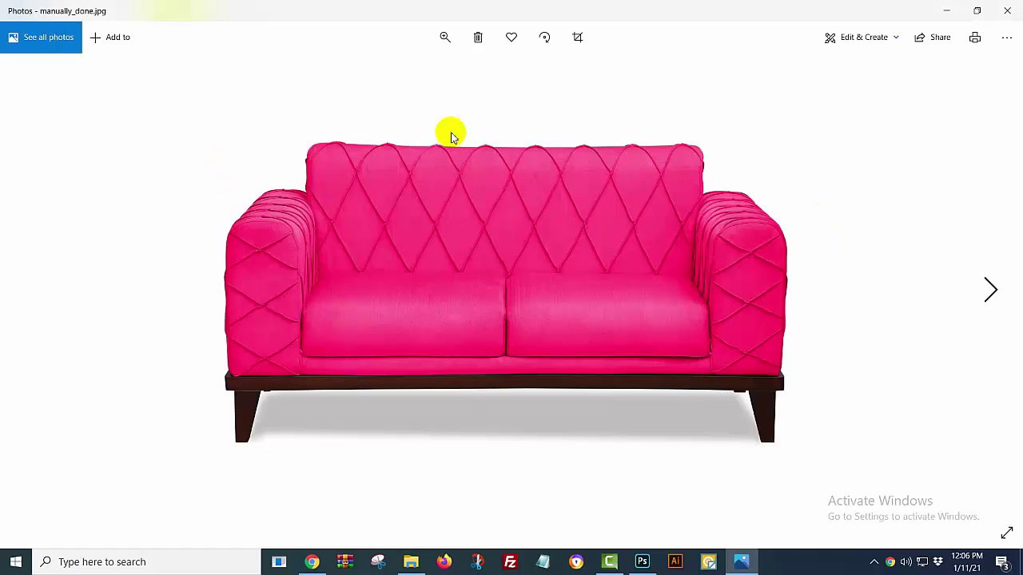
{"action": "left_click", "coordinate": [445, 37]}
{"action": "left_click_drag", "start_coordinate": [407, 76], "coordinate": [423, 74]}
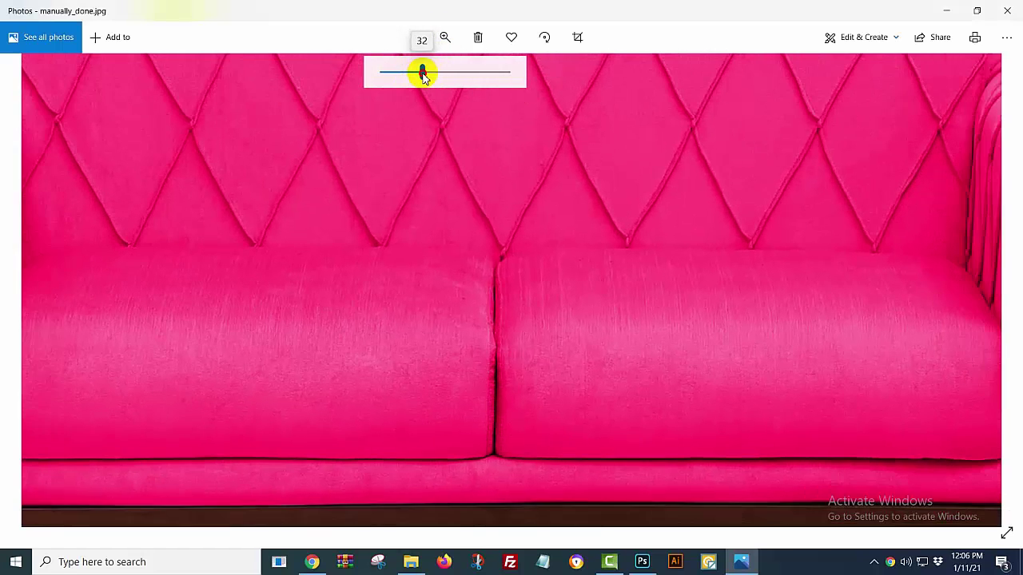
{"action": "left_click_drag", "start_coordinate": [282, 311], "coordinate": [147, 332]}
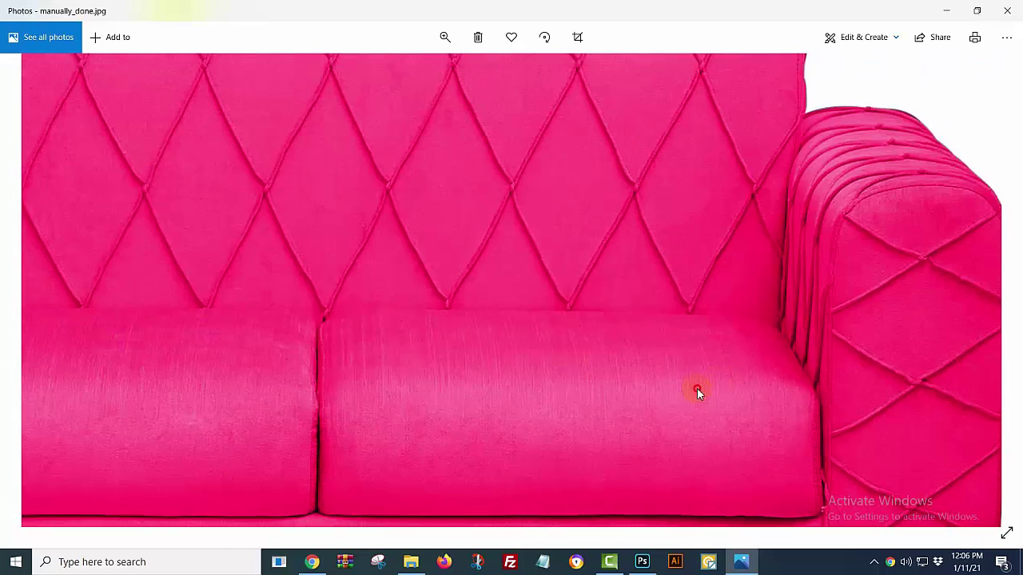
{"action": "left_click_drag", "start_coordinate": [697, 391], "coordinate": [136, 245]}
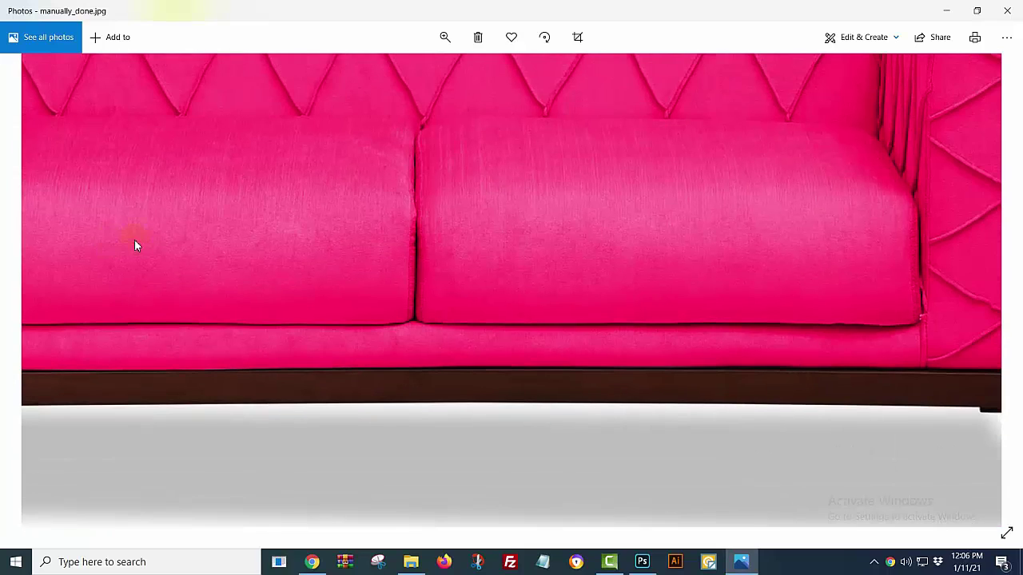
{"action": "left_click", "coordinate": [1004, 10]}
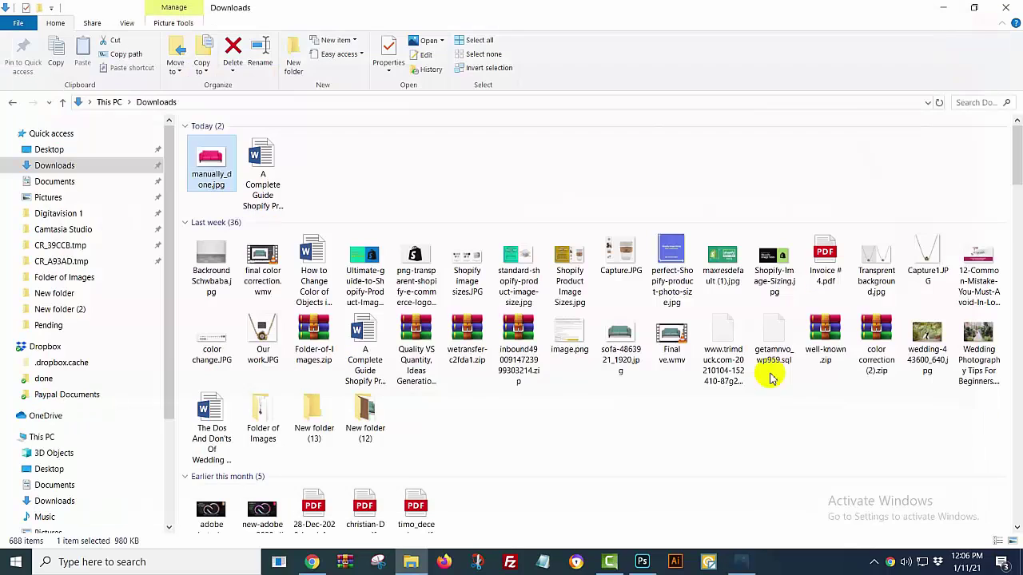
{"action": "left_click", "coordinate": [643, 563]}
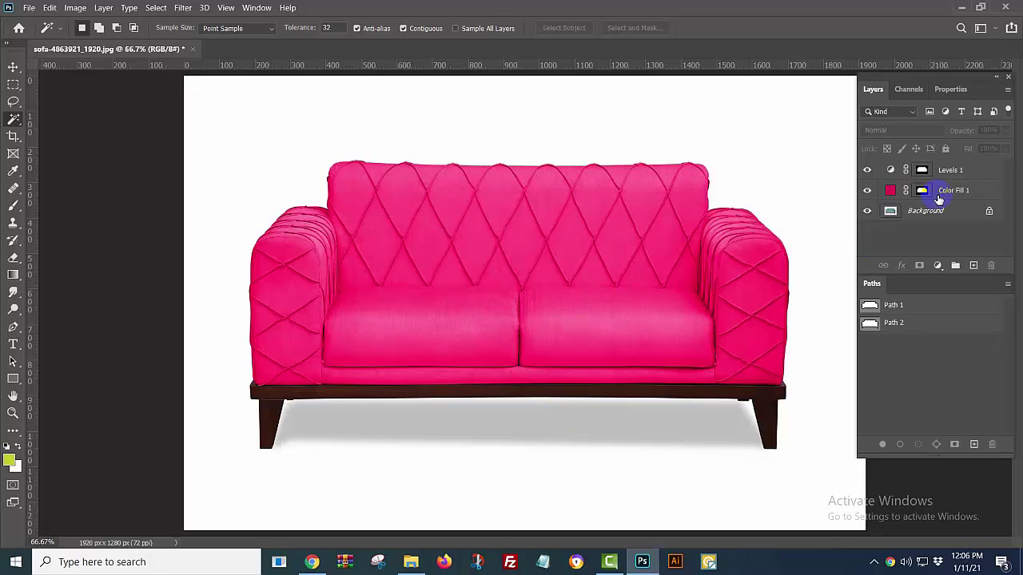
Delete the Levels 1 and Color Fill 1 layers together, leaving only the Background layer.
{"action": "left_click", "coordinate": [957, 177]}
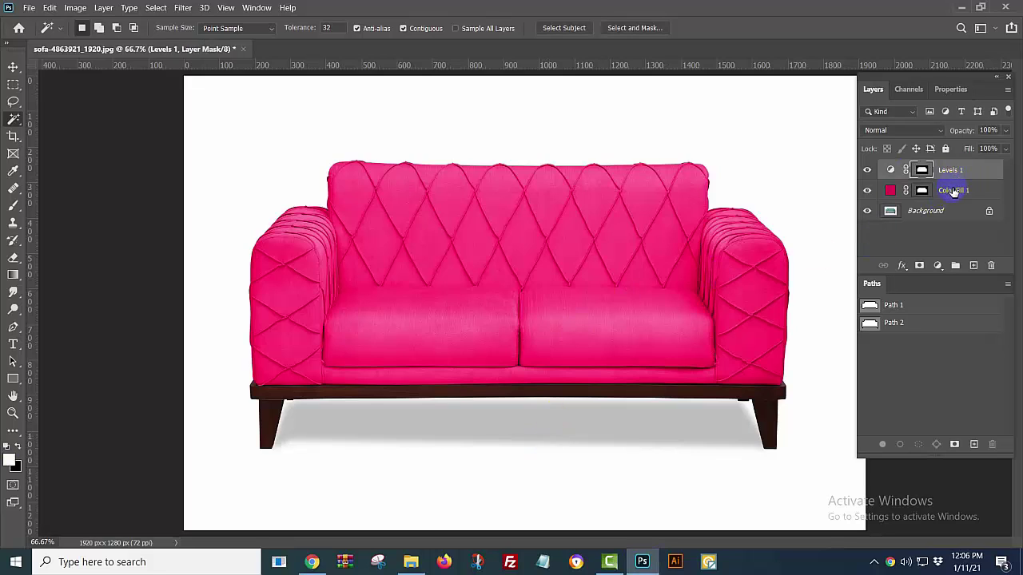
{"action": "left_click", "coordinate": [953, 192]}
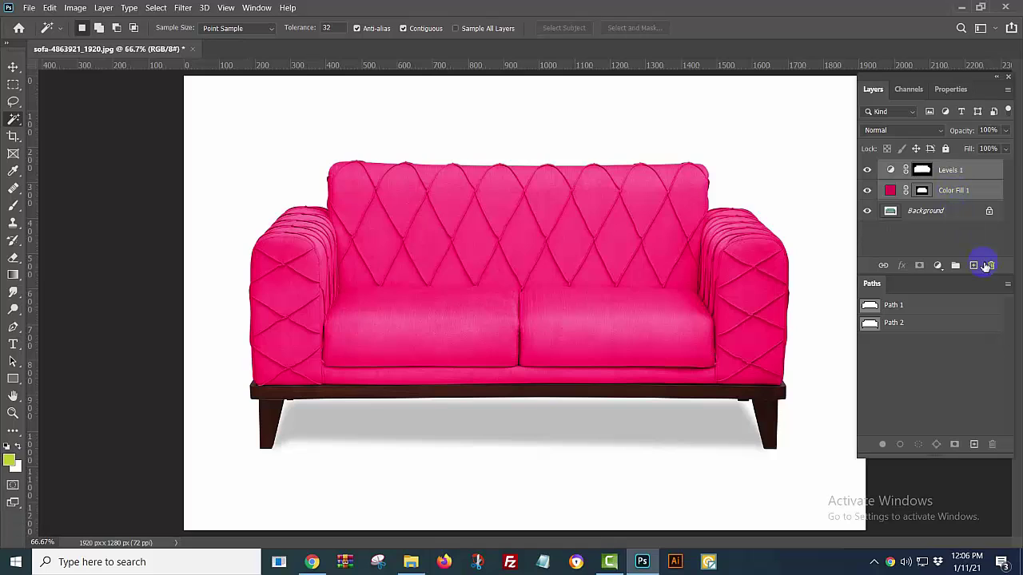
{"action": "left_click", "coordinate": [991, 266]}
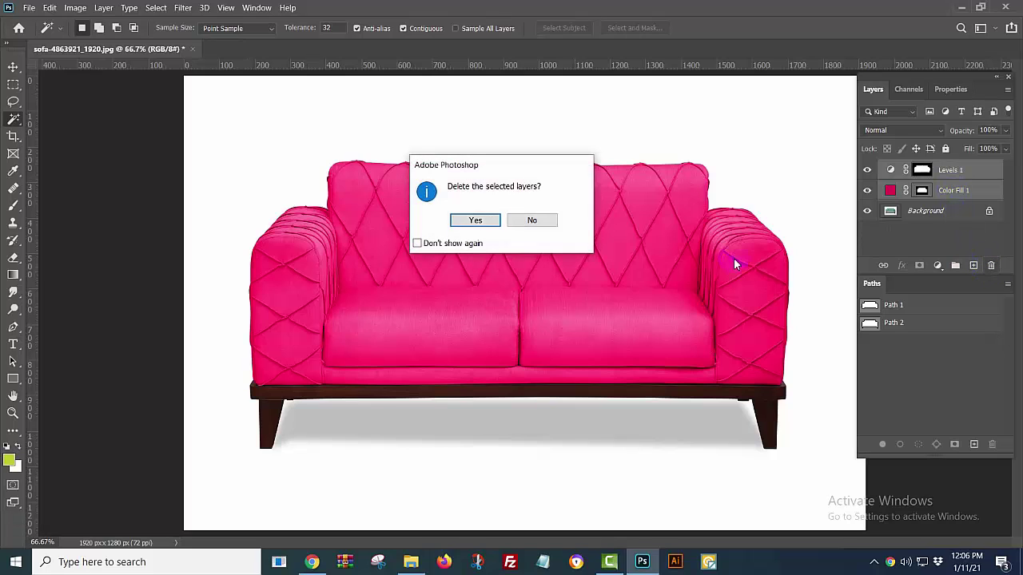
{"action": "left_click", "coordinate": [475, 221]}
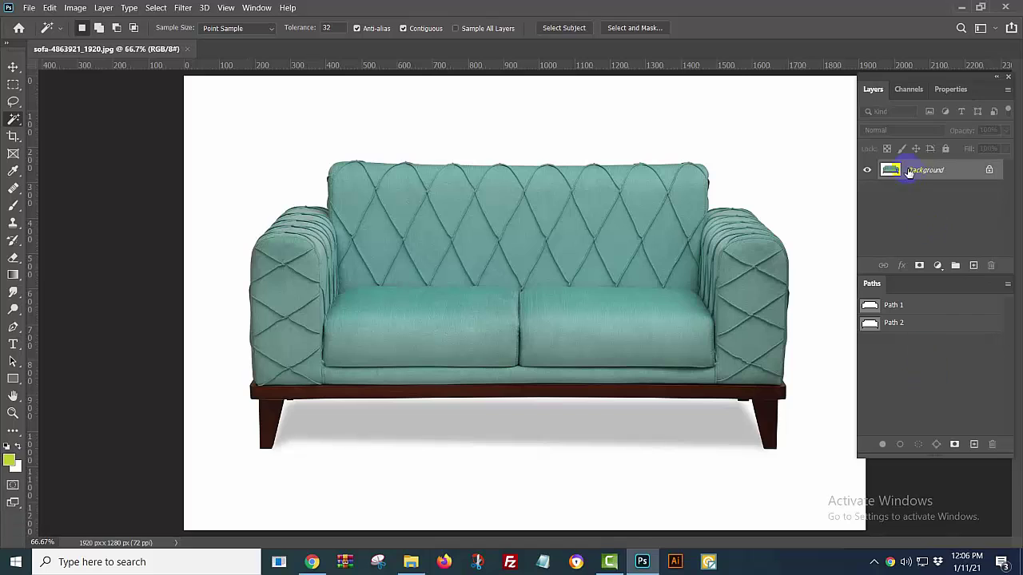
Load Path 1 as a selection and add a Hue/Saturation adjustment layer masked to the sofa's upholstery.
{"action": "left_click", "coordinate": [870, 305], "text": "ctrl"}
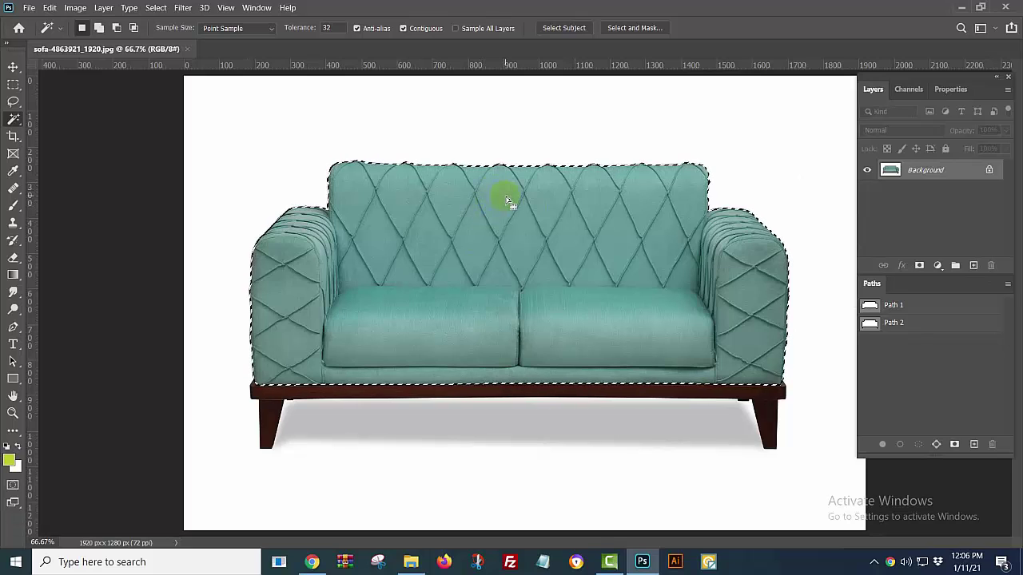
{"action": "left_click", "coordinate": [937, 266]}
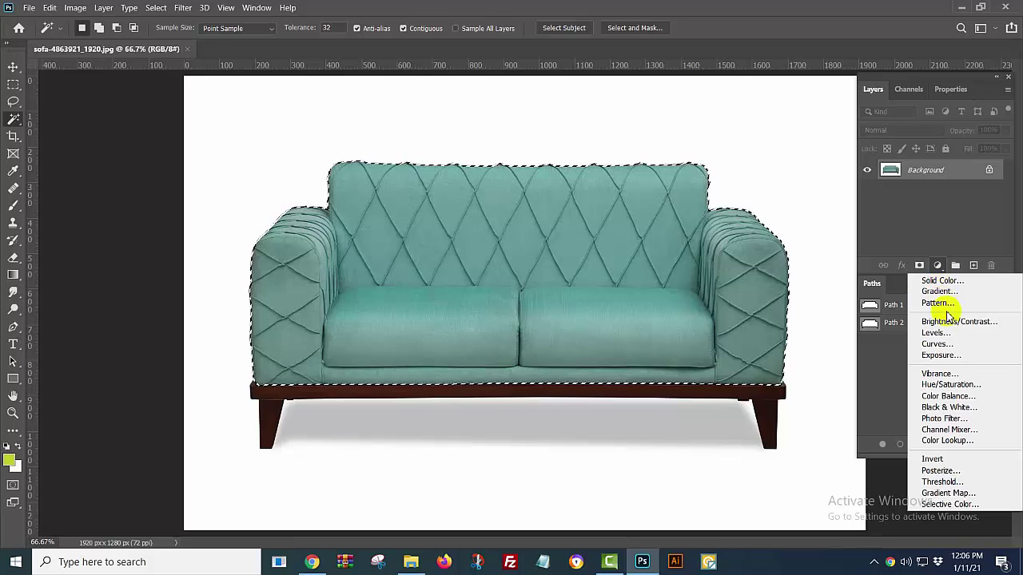
{"action": "left_click", "coordinate": [974, 386]}
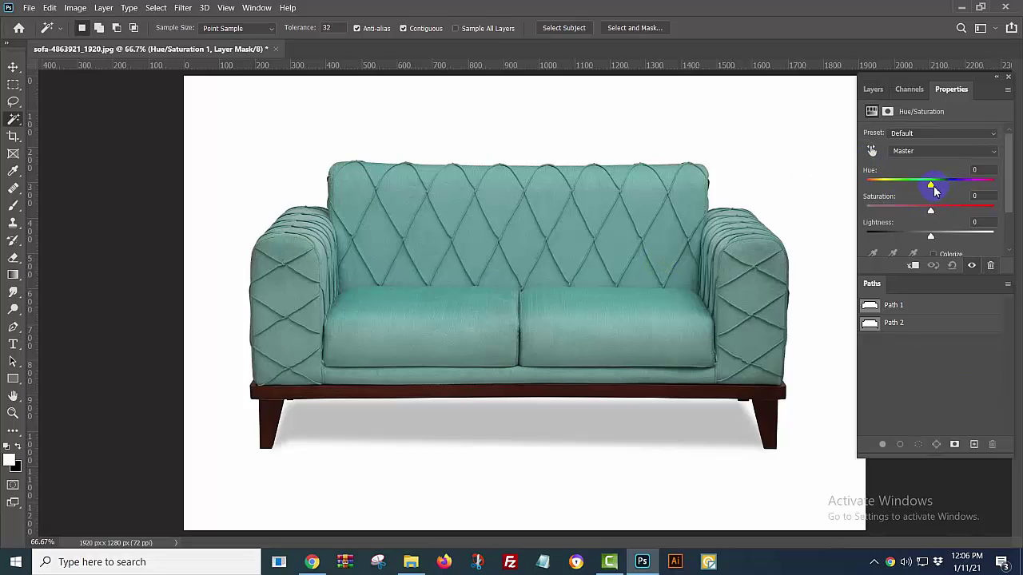
Recolour the upholstery purple by setting Hue to +77, Saturation to +26 and Lightness to -16, and return to the layer list.
{"action": "left_click_drag", "start_coordinate": [934, 188], "coordinate": [1000, 190]}
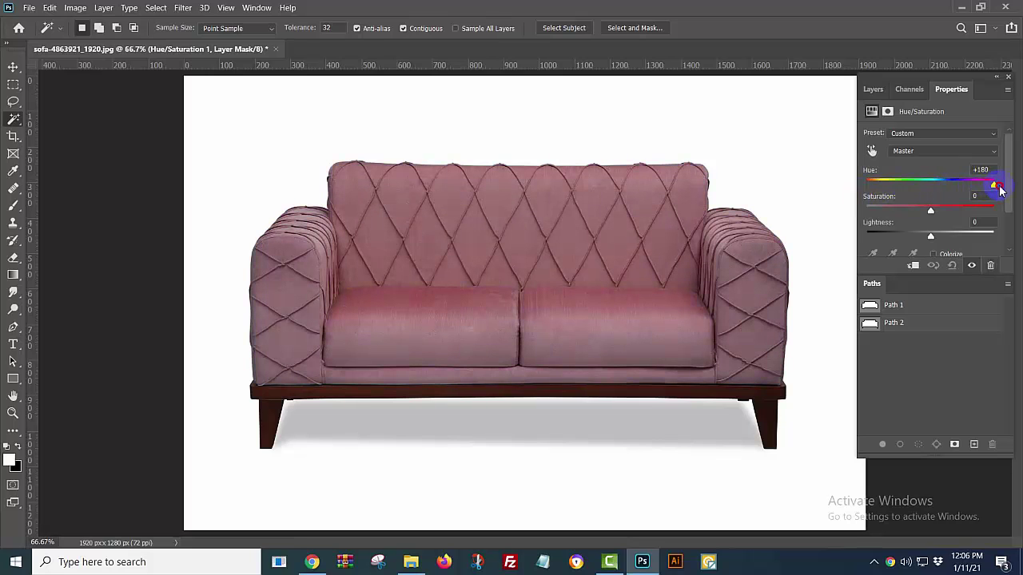
{"action": "left_click_drag", "start_coordinate": [931, 212], "coordinate": [923, 238]}
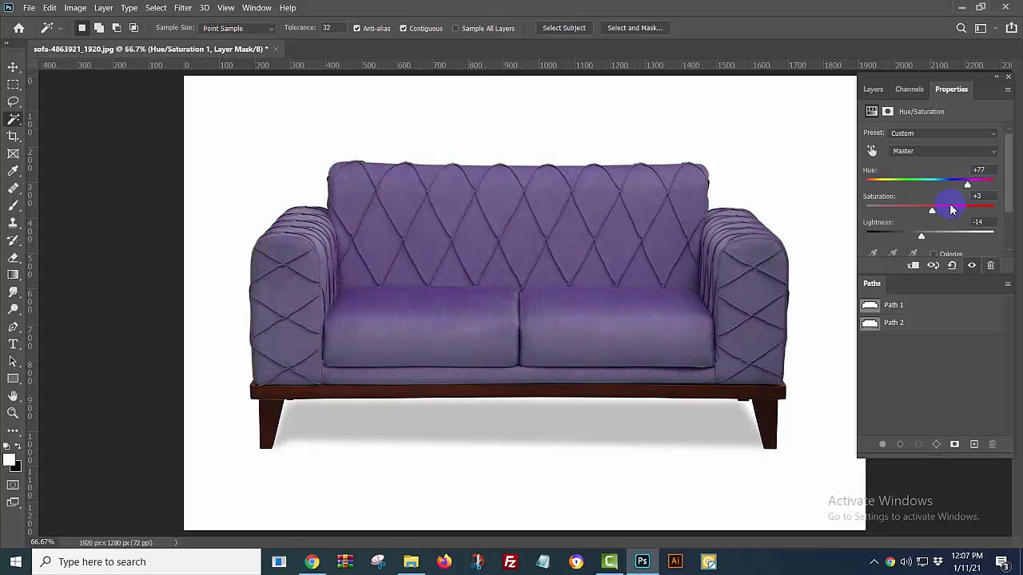
{"action": "left_click_drag", "start_coordinate": [943, 211], "coordinate": [950, 212]}
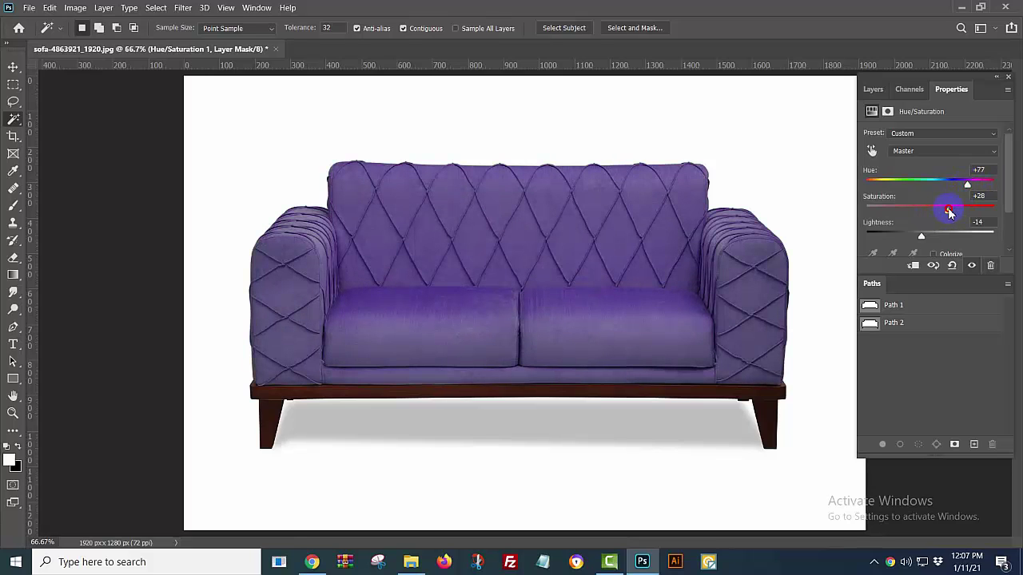
{"action": "mouse_move", "coordinate": [921, 239]}
{"action": "left_mouse_down"}
{"action": "mouse_move", "coordinate": [933, 235]}
{"action": "mouse_move", "coordinate": [909, 237]}
{"action": "mouse_move", "coordinate": [921, 241]}
{"action": "left_mouse_up"}
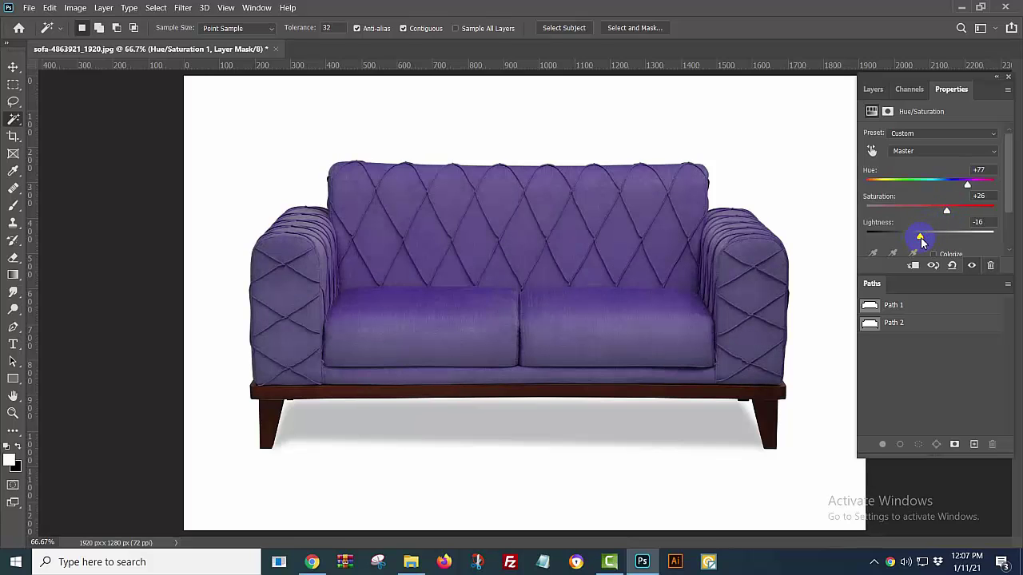
{"action": "left_click", "coordinate": [902, 346]}
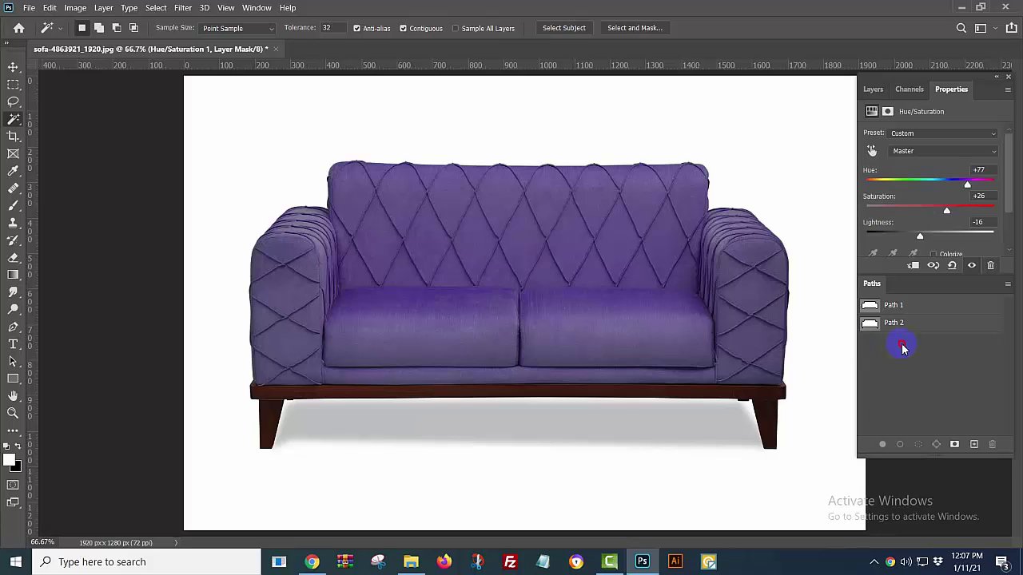
{"action": "left_click", "coordinate": [873, 89]}
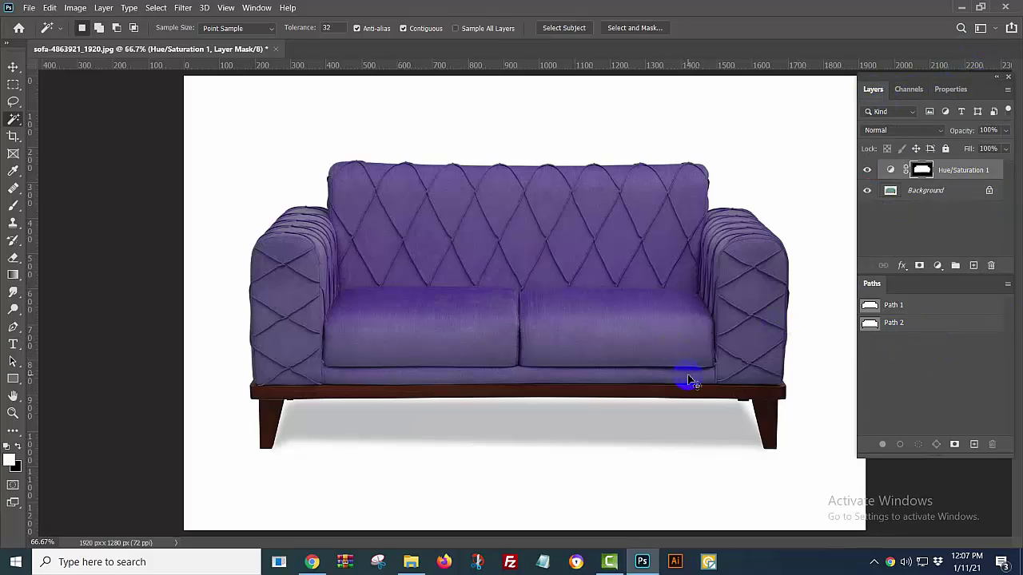
Save a JPEG copy of the purple sofa on the computer as "hue & Saturation" in the Downloads folder at Maximum quality.
{"action": "key", "text": "ctrl+shift+s"}
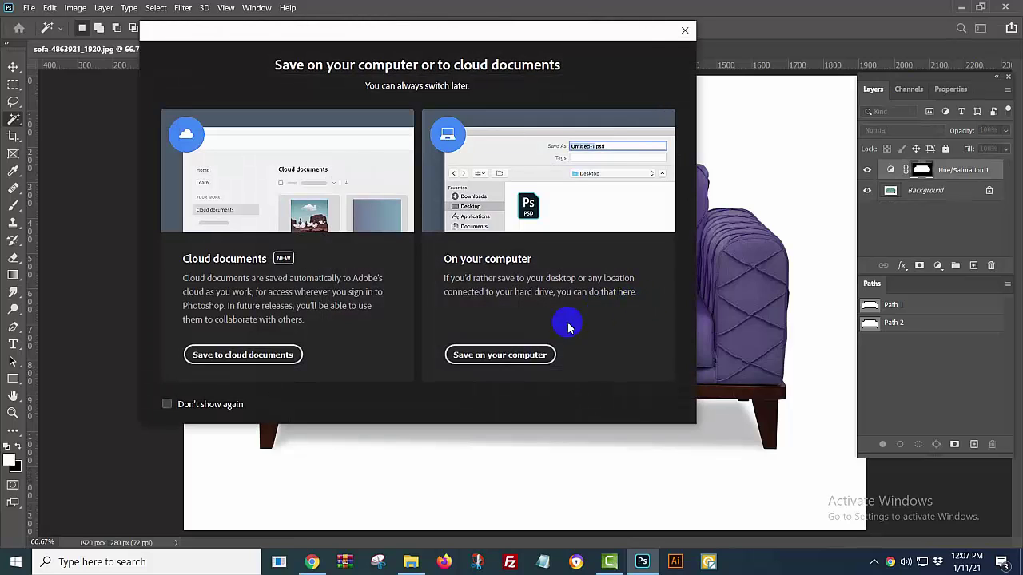
{"action": "left_click", "coordinate": [511, 355]}
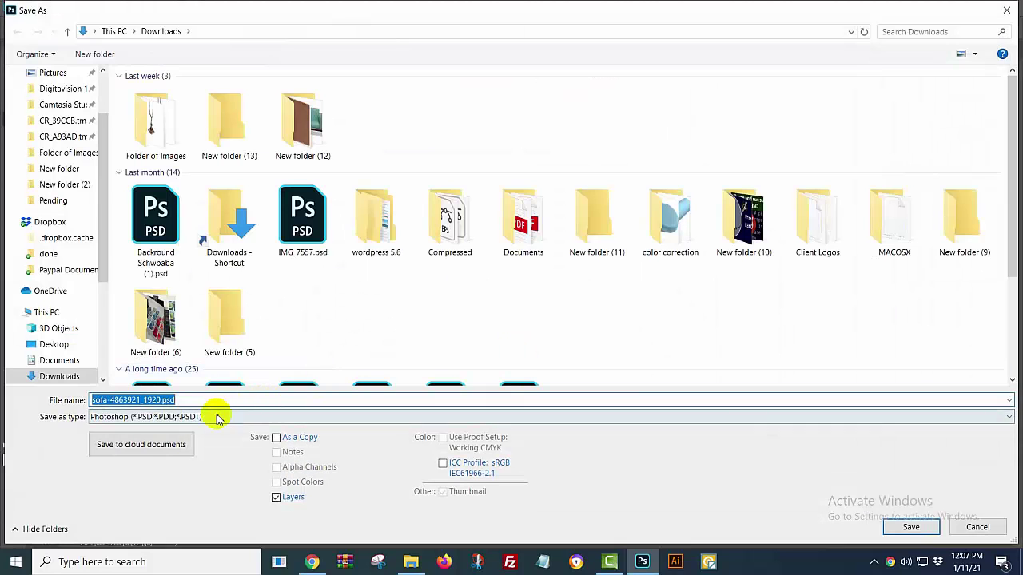
{"action": "left_click", "coordinate": [216, 415]}
{"action": "left_click", "coordinate": [245, 275]}
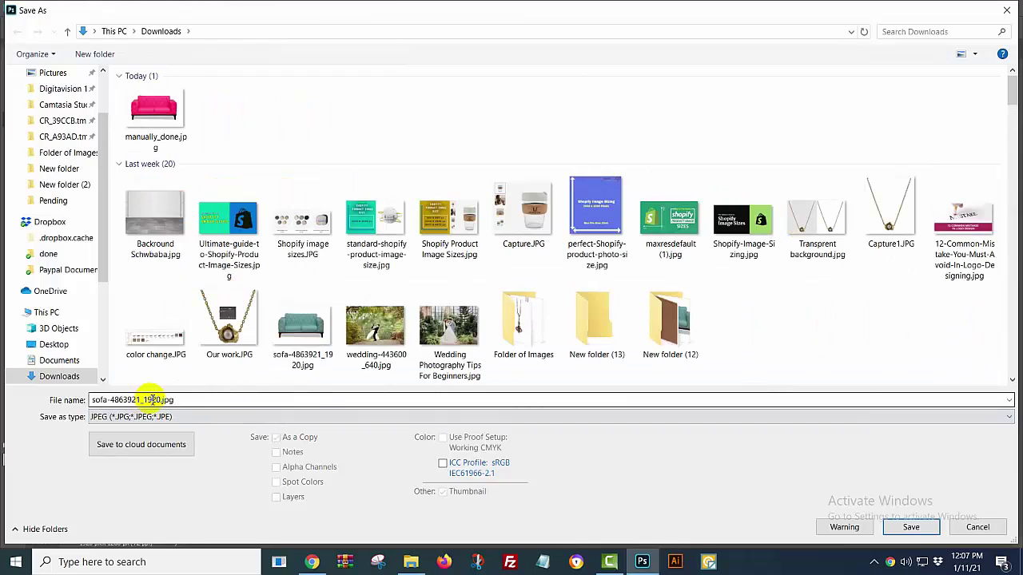
{"action": "double_click", "coordinate": [164, 400]}
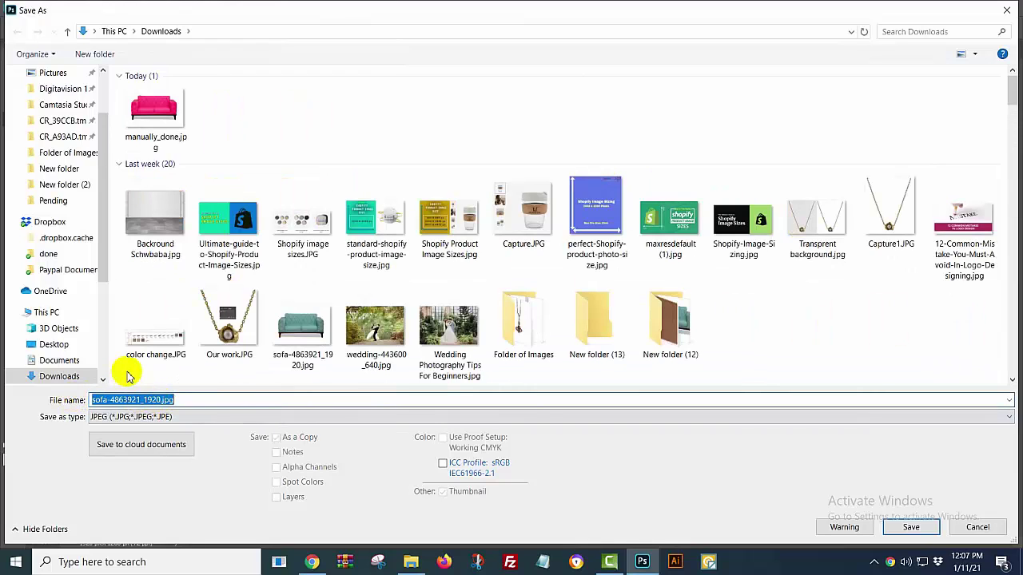
{"action": "type", "text": "hue & Saturation"}
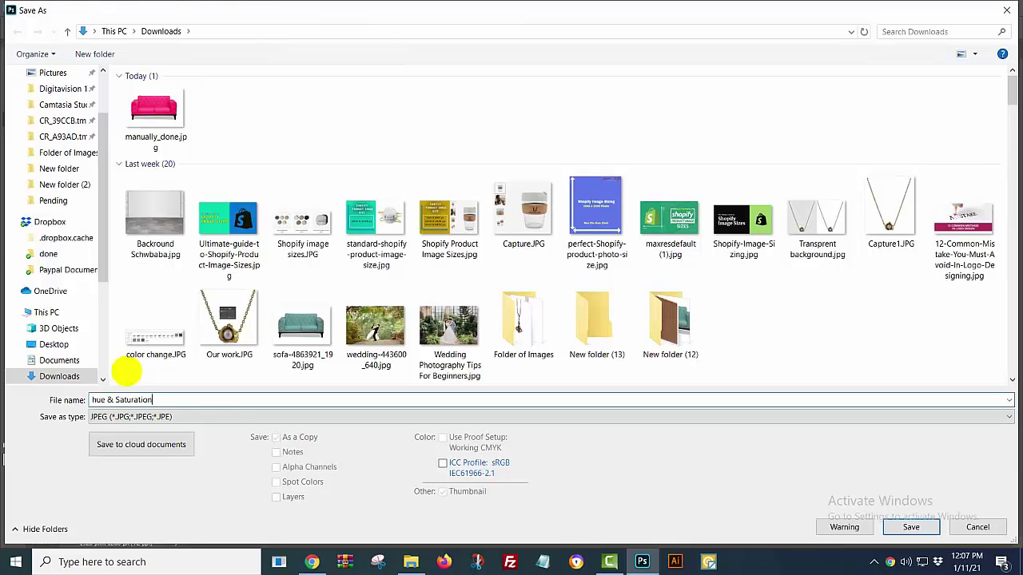
{"action": "key", "text": "Return"}
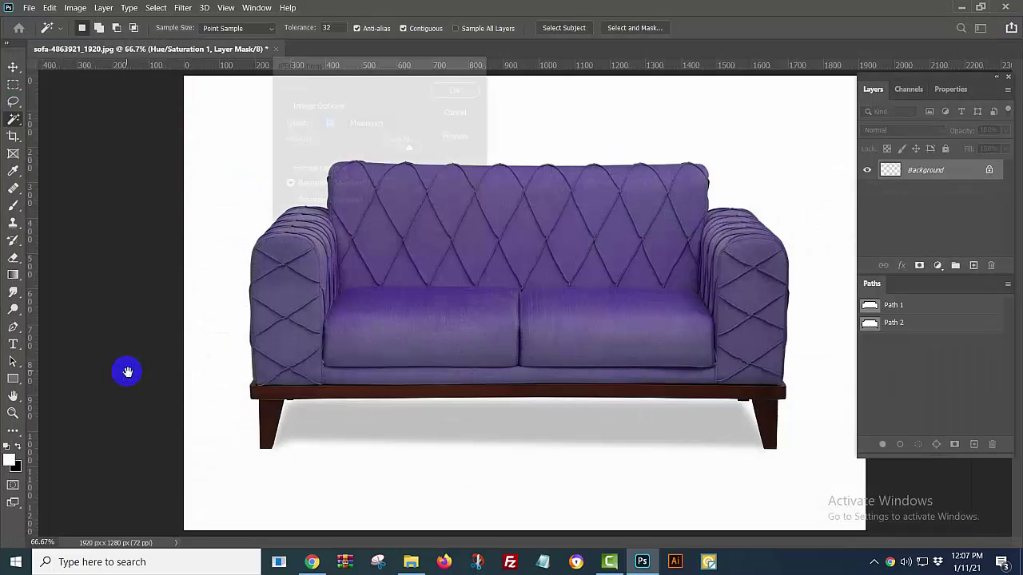
{"action": "left_click", "coordinate": [458, 88]}
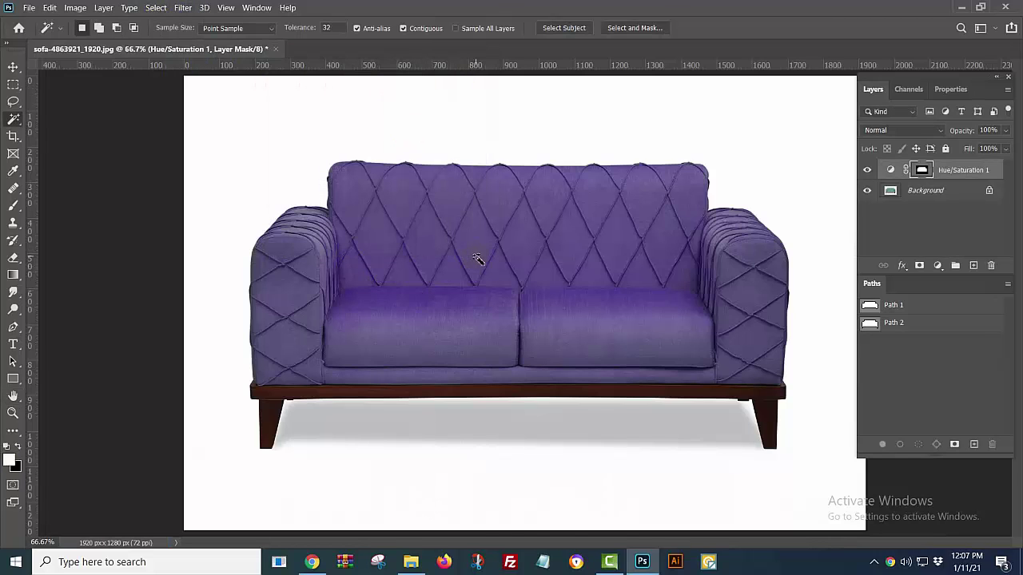
Compare the upholstery with and without the Hue/Saturation 1 layer, and delete that layer.
{"action": "left_click", "coordinate": [962, 172]}
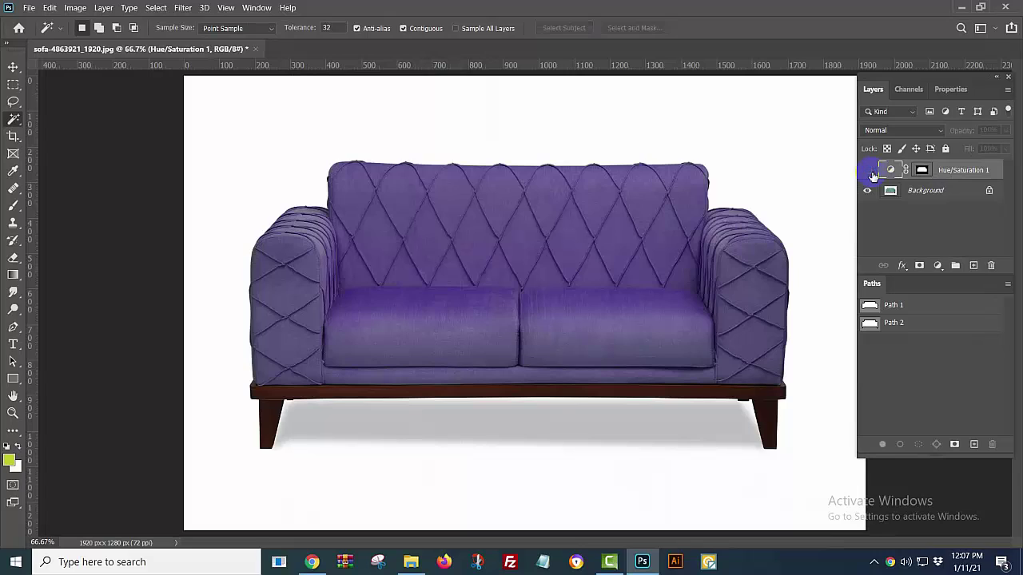
{"action": "left_click", "coordinate": [867, 170]}
{"action": "left_click", "coordinate": [868, 170]}
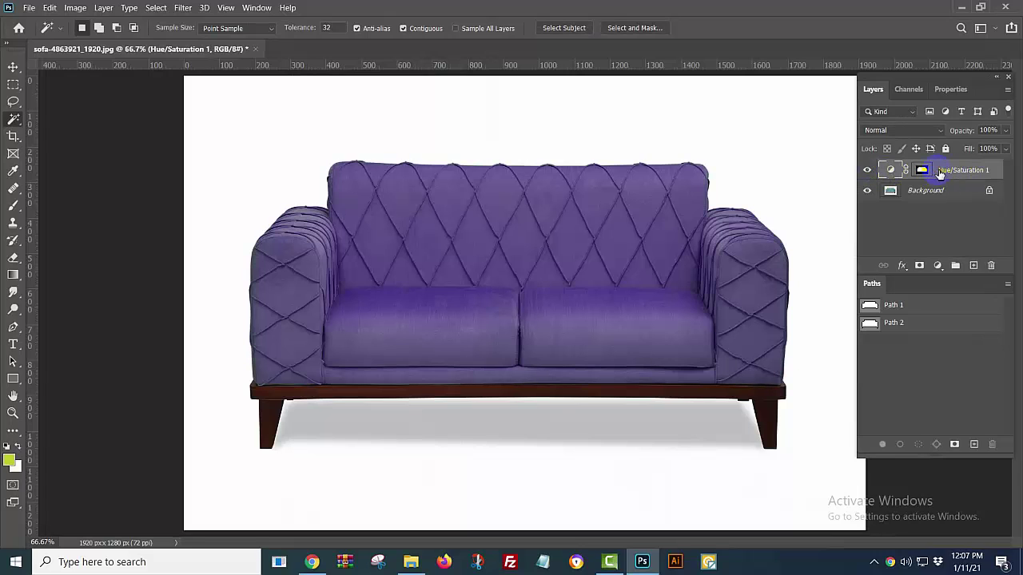
{"action": "left_click", "coordinate": [989, 270]}
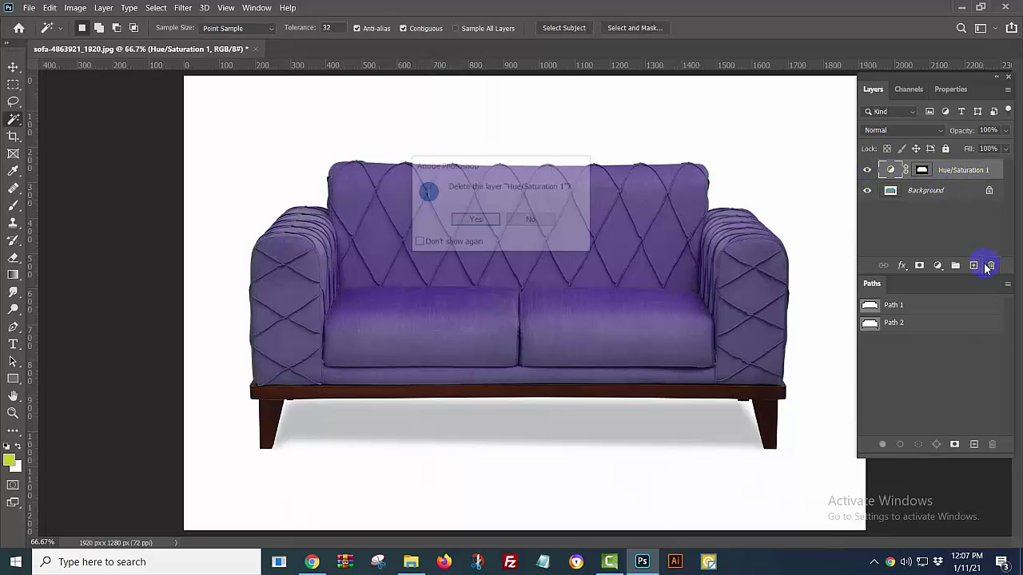
{"action": "left_click", "coordinate": [475, 220]}
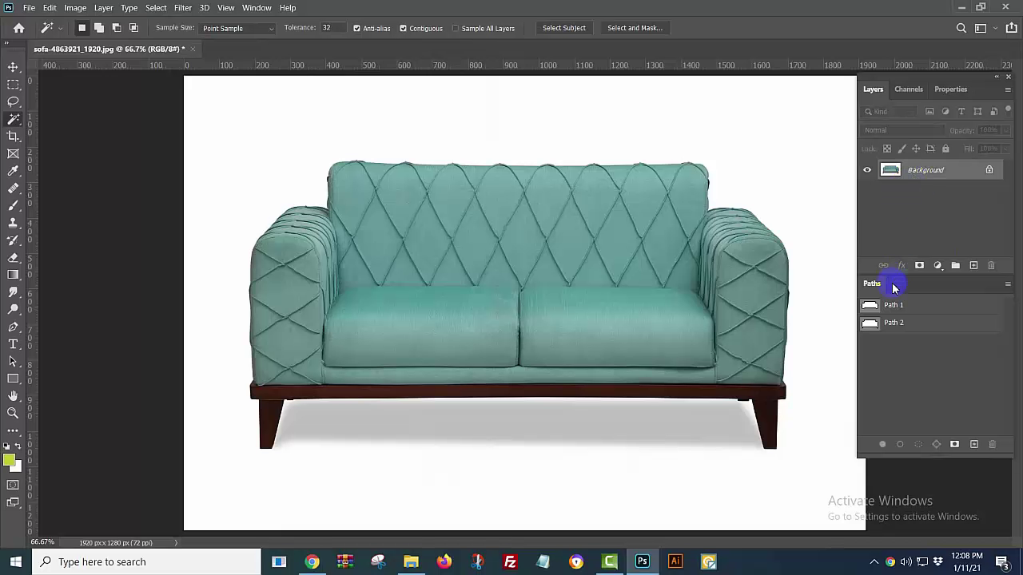
Load Path 1 as a selection and add a Black & White adjustment layer above the Background.
{"action": "left_click", "coordinate": [871, 306], "text": "ctrl"}
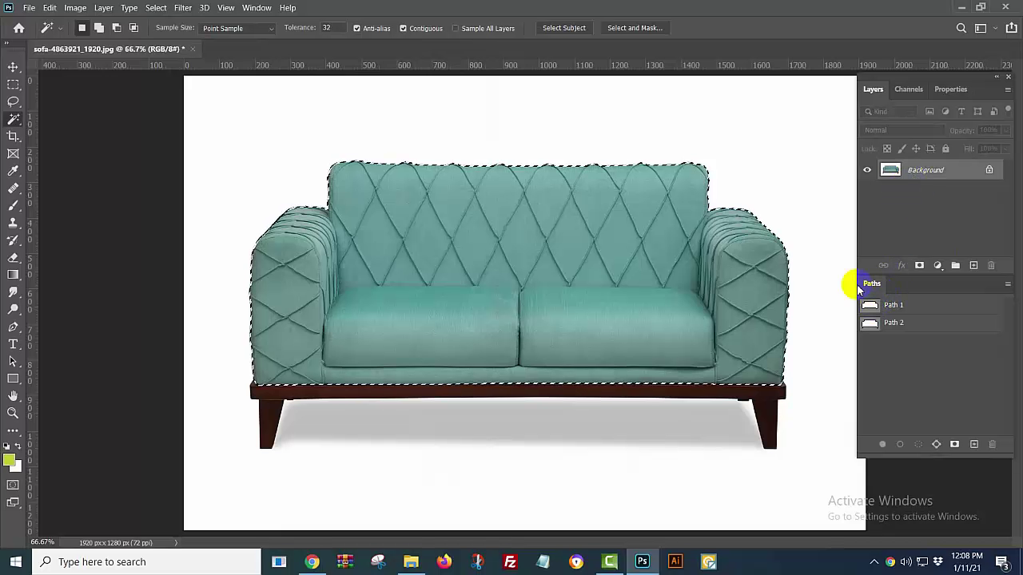
{"action": "left_click", "coordinate": [936, 266]}
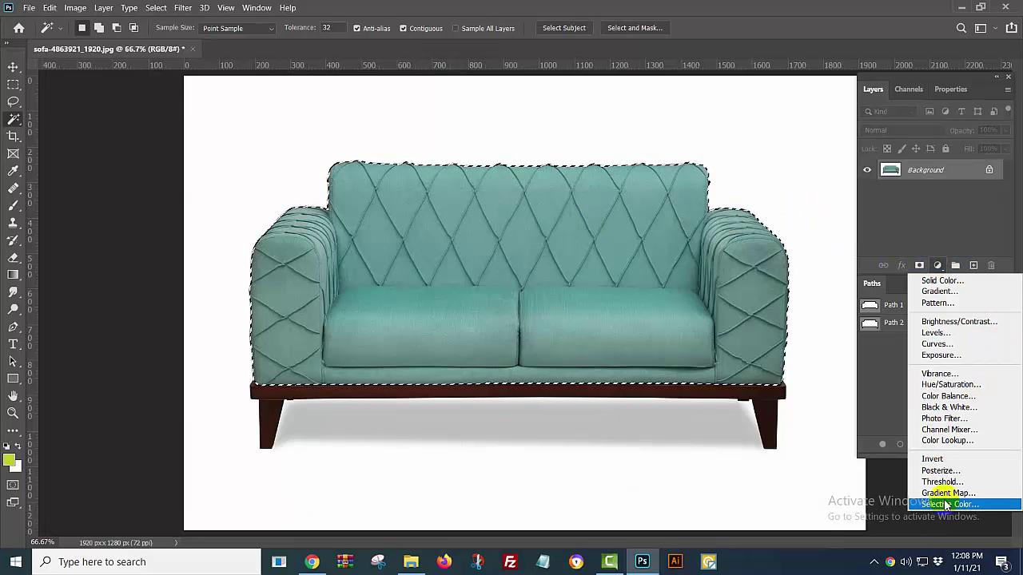
{"action": "left_click", "coordinate": [919, 408]}
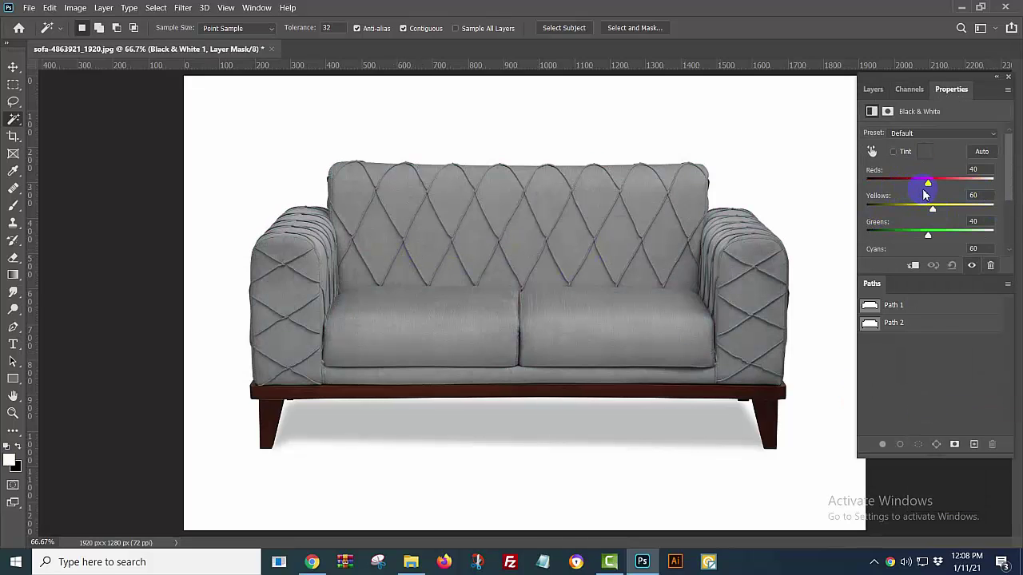
Set the Black & White adjustment to Reds 57, Yellows 57 and Greens 72, and return to the layer list.
{"action": "left_click_drag", "start_coordinate": [1016, 185], "coordinate": [695, 211]}
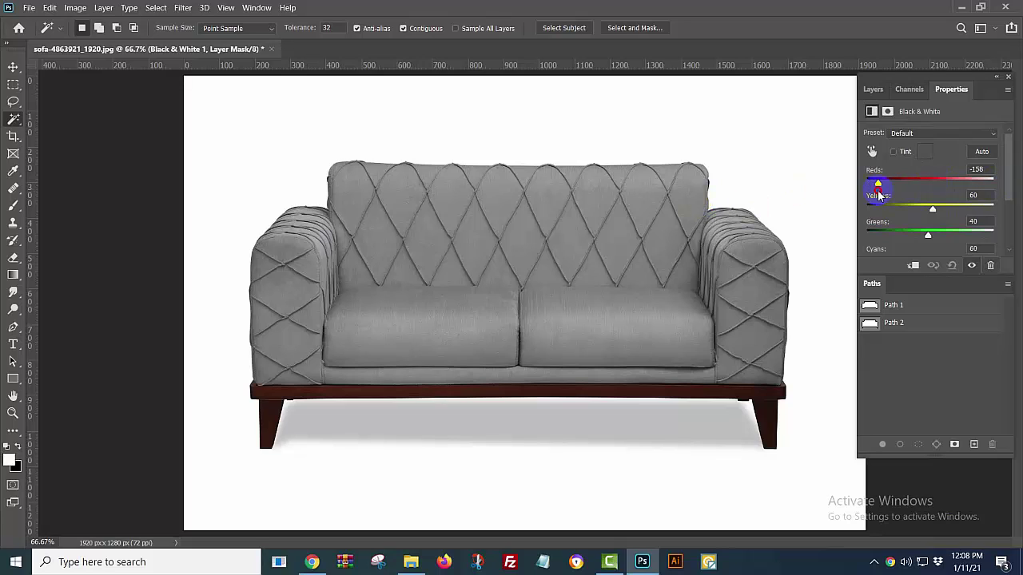
{"action": "left_click_drag", "start_coordinate": [878, 195], "coordinate": [933, 189]}
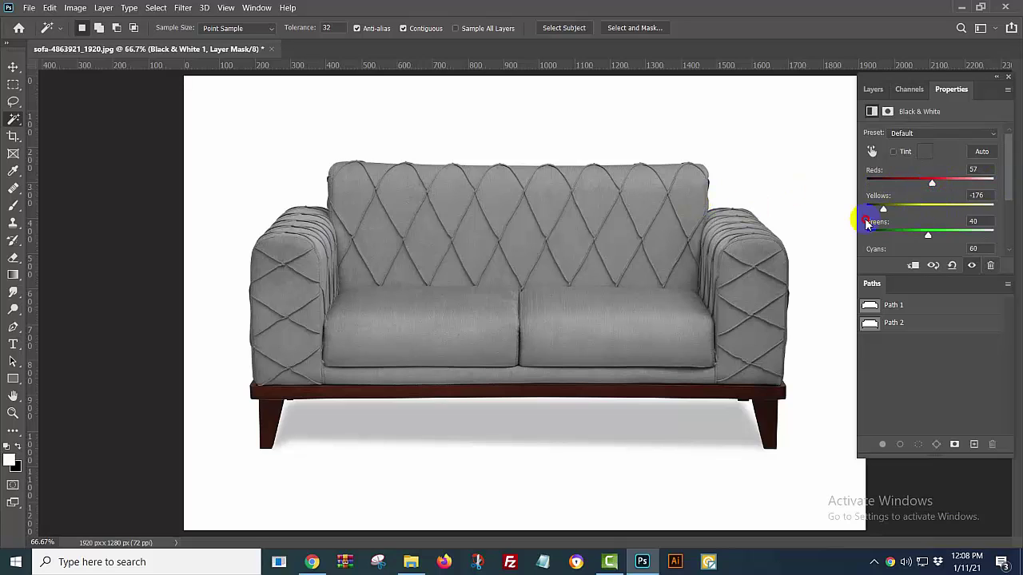
{"action": "left_click_drag", "start_coordinate": [867, 225], "coordinate": [923, 244]}
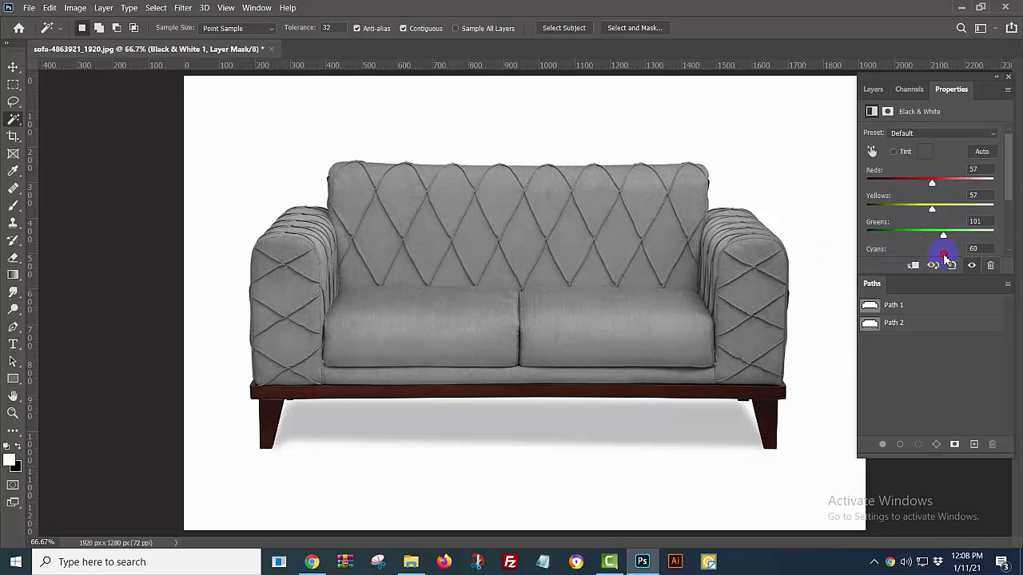
{"action": "left_click_drag", "start_coordinate": [956, 263], "coordinate": [905, 267]}
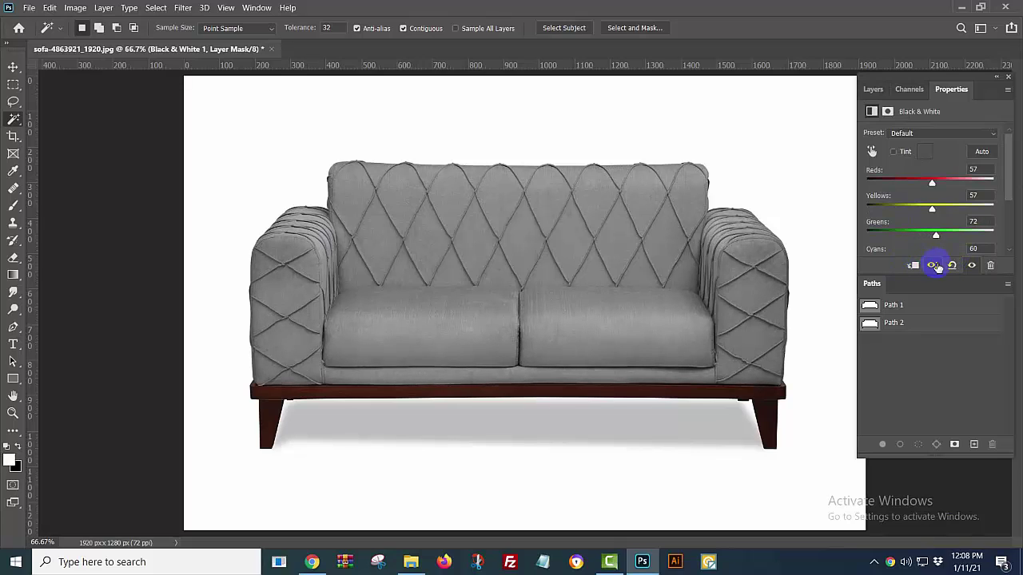
{"action": "left_click", "coordinate": [882, 93]}
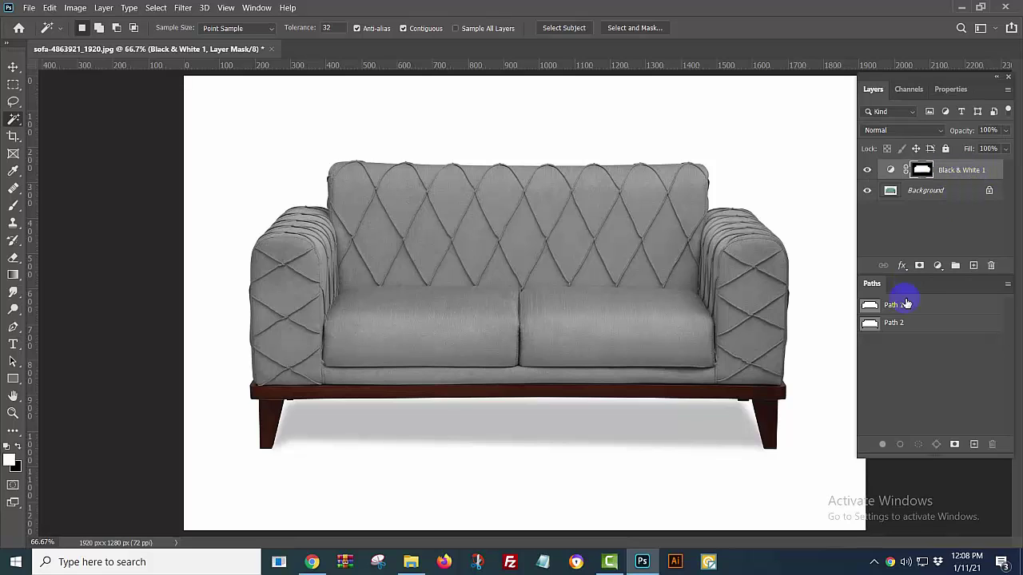
Load Path 1 as a selection again and add a Brightness/Contrast adjustment layer above Black & White 1.
{"action": "left_click", "coordinate": [868, 304], "text": "ctrl"}
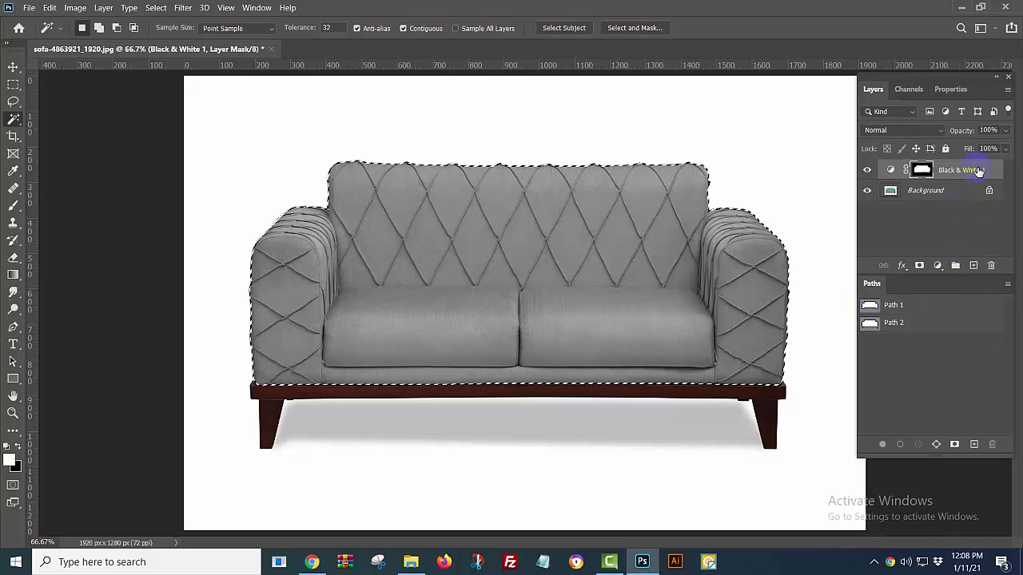
{"action": "left_click", "coordinate": [937, 265]}
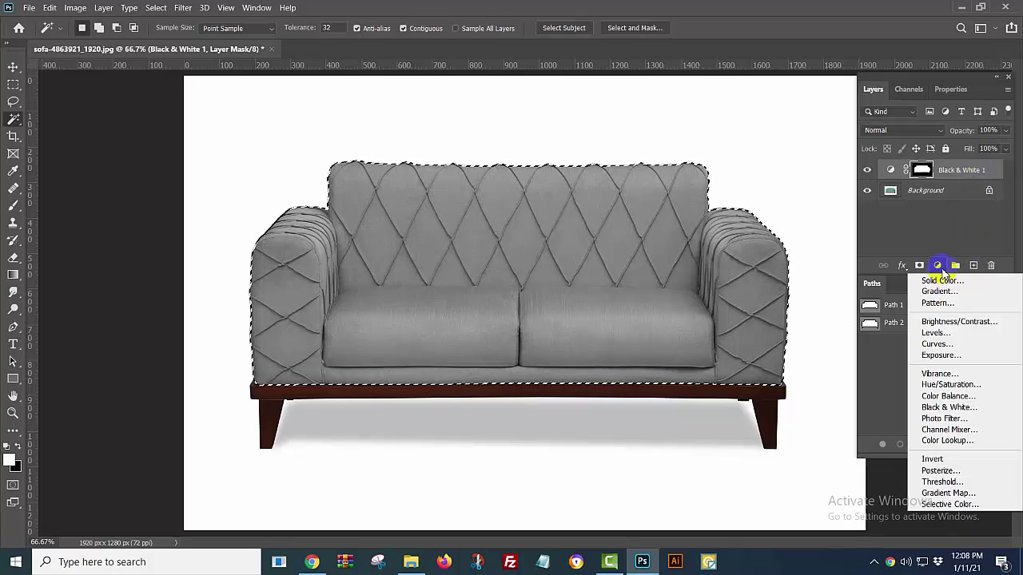
{"action": "left_click", "coordinate": [942, 321]}
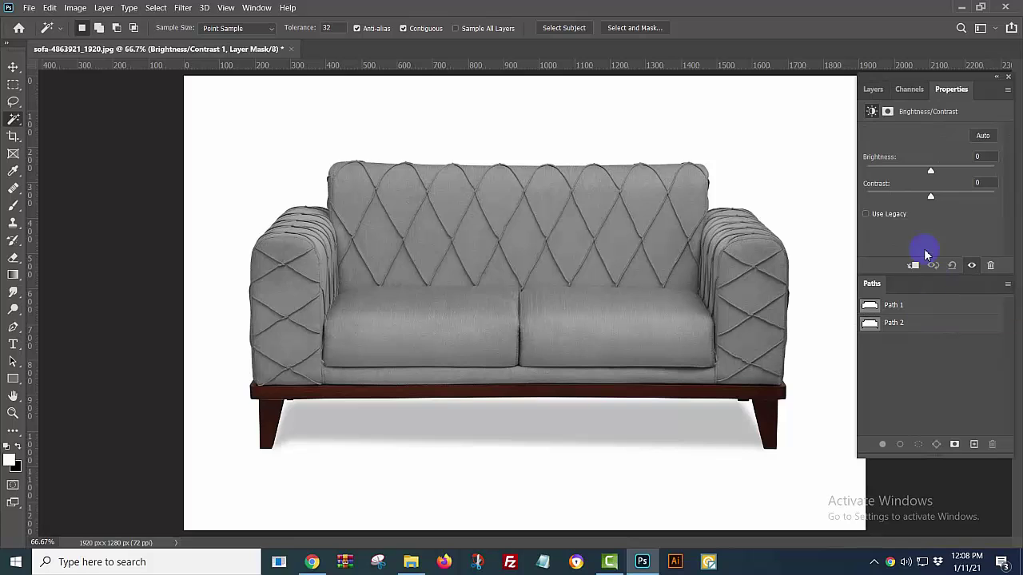
Set the Brightness/Contrast adjustment to Brightness 29 and Contrast about -2, and return to the layer list.
{"action": "left_click_drag", "start_coordinate": [926, 171], "coordinate": [952, 200]}
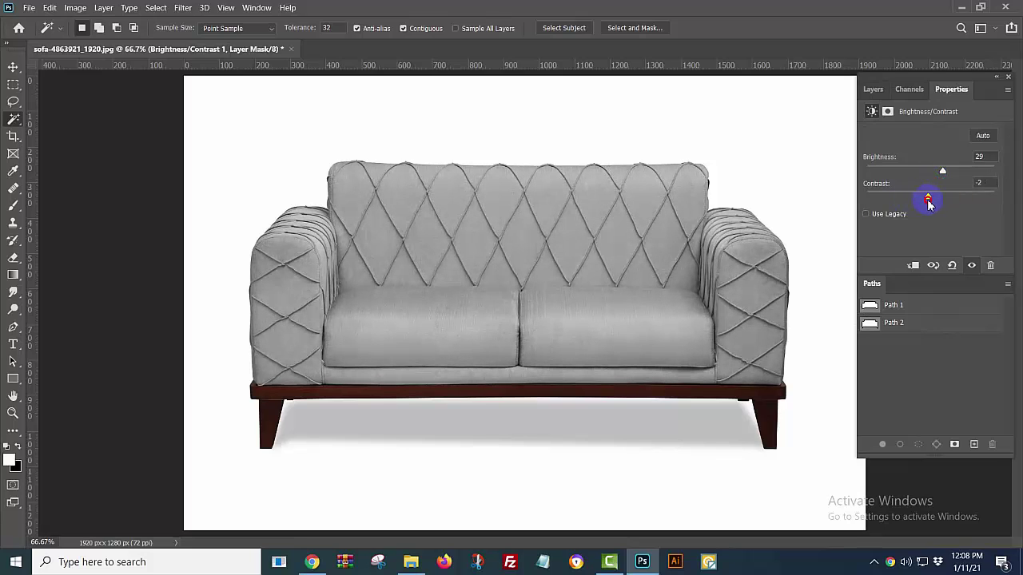
{"action": "left_click", "coordinate": [871, 90]}
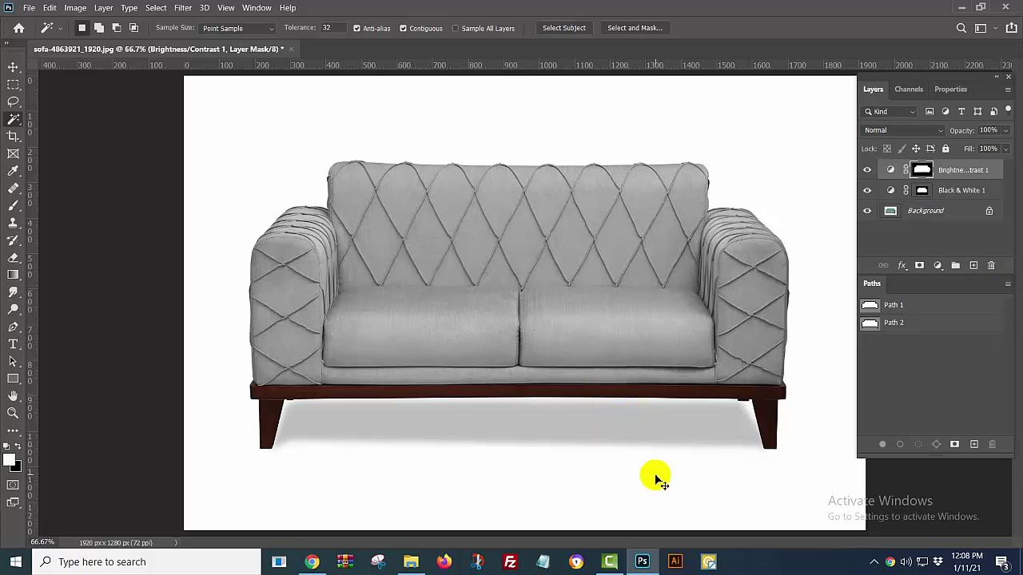
Save the grey sofa on the computer as a JPEG named "black and white" in Downloads, accepting the JPEG options.
{"action": "key", "text": "ctrl+s"}
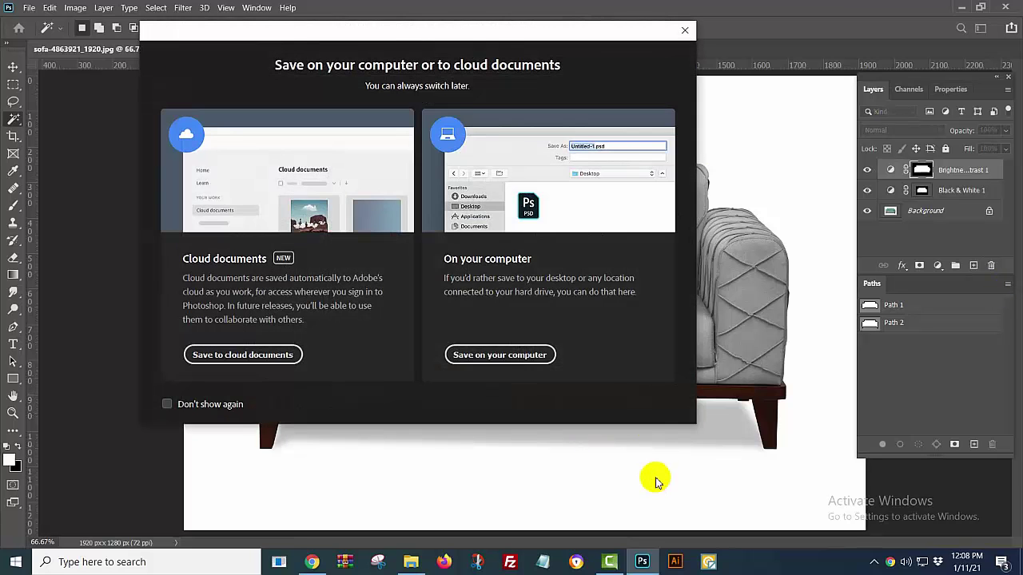
{"action": "left_click", "coordinate": [500, 352]}
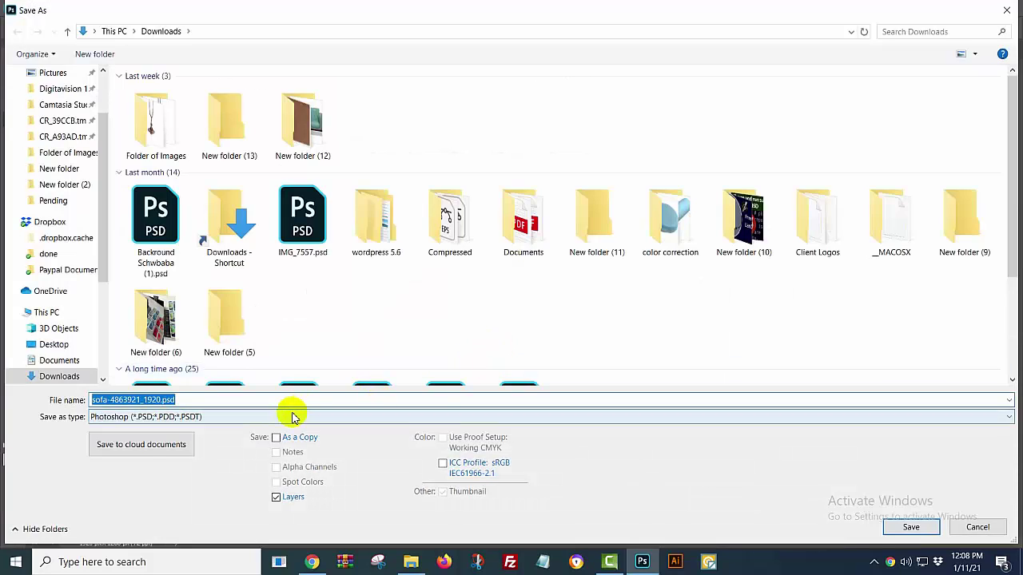
{"action": "left_click", "coordinate": [292, 417]}
{"action": "left_click", "coordinate": [349, 286]}
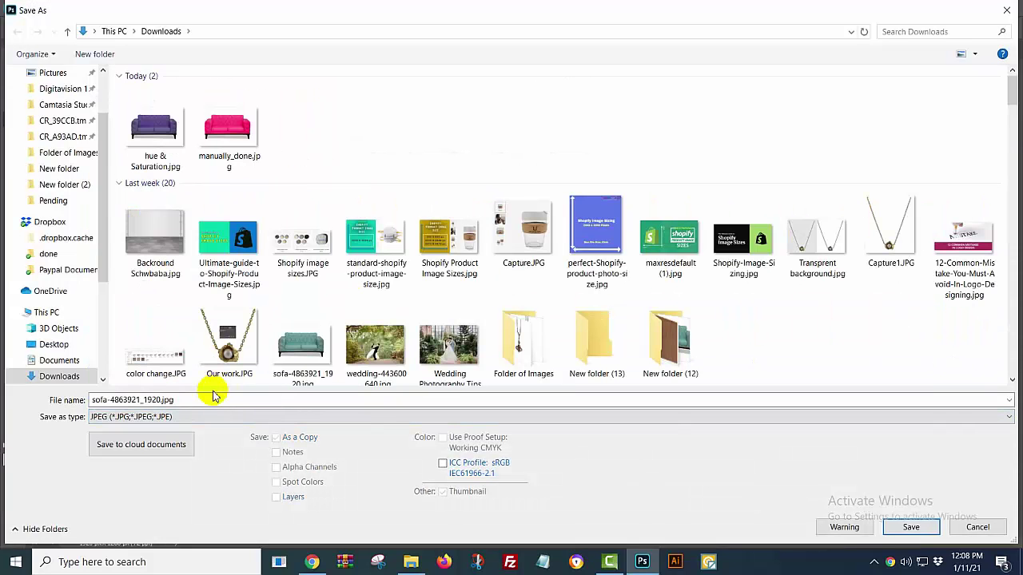
{"action": "left_click", "coordinate": [210, 397]}
{"action": "type", "text": "black and white"}
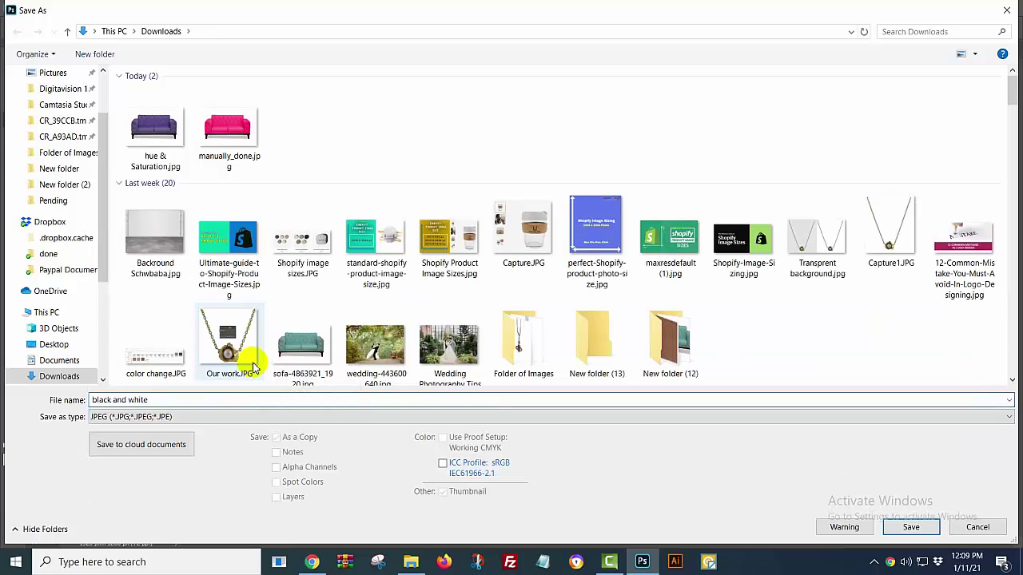
{"action": "key", "text": "Return"}
{"action": "left_click", "coordinate": [456, 87]}
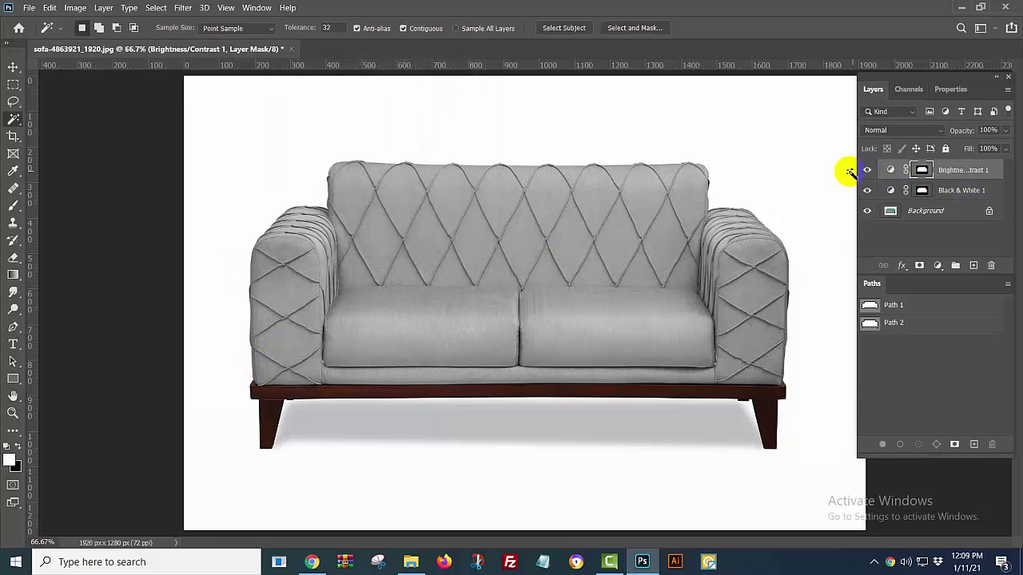
Hide the Brightness/Contrast 1 and Black & White 1 layers and delete both, leaving only the Background.
{"action": "left_click_drag", "start_coordinate": [867, 170], "coordinate": [870, 194]}
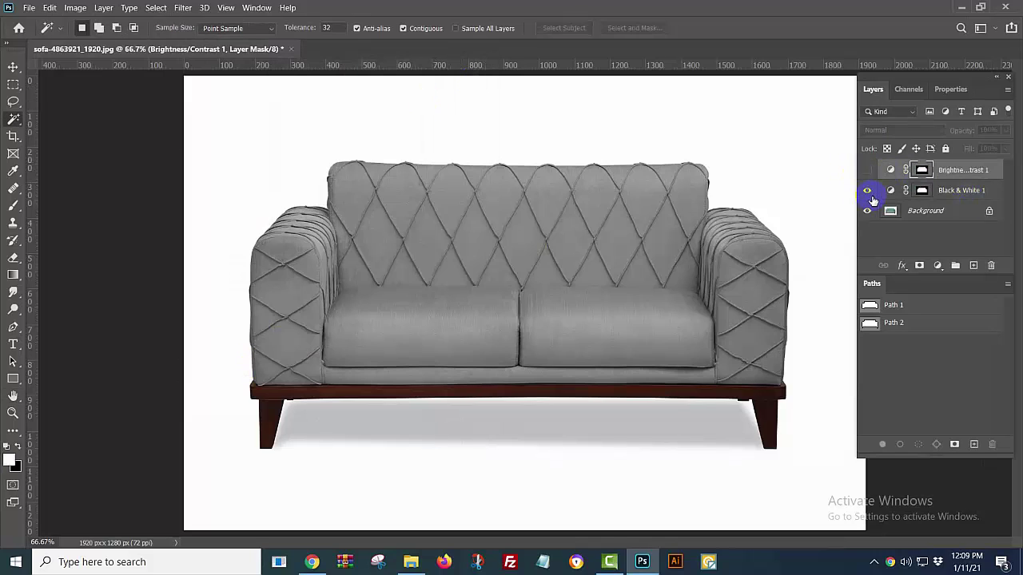
{"action": "left_click", "coordinate": [956, 190], "text": "shift"}
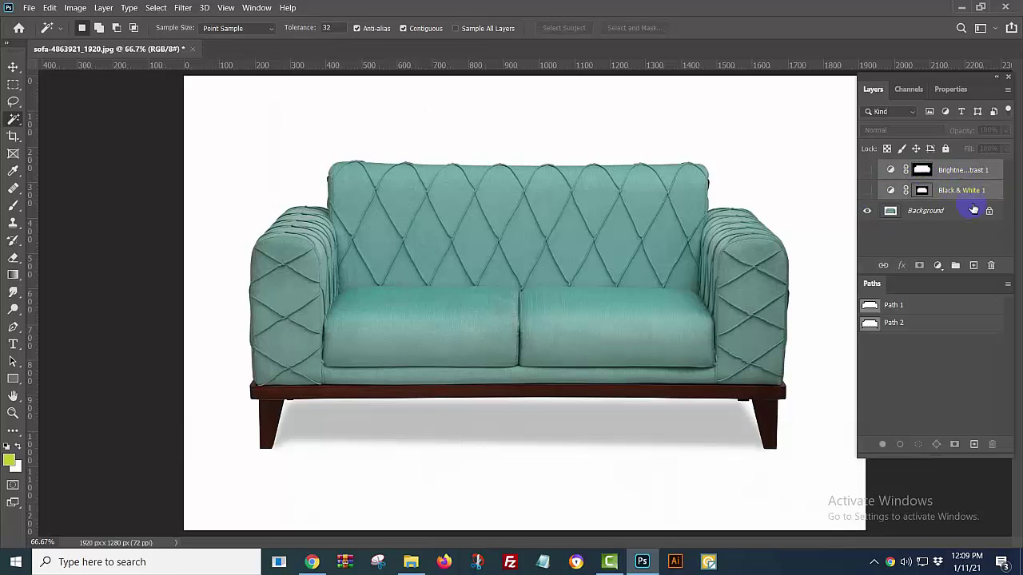
{"action": "left_click", "coordinate": [993, 266]}
{"action": "left_click", "coordinate": [479, 219]}
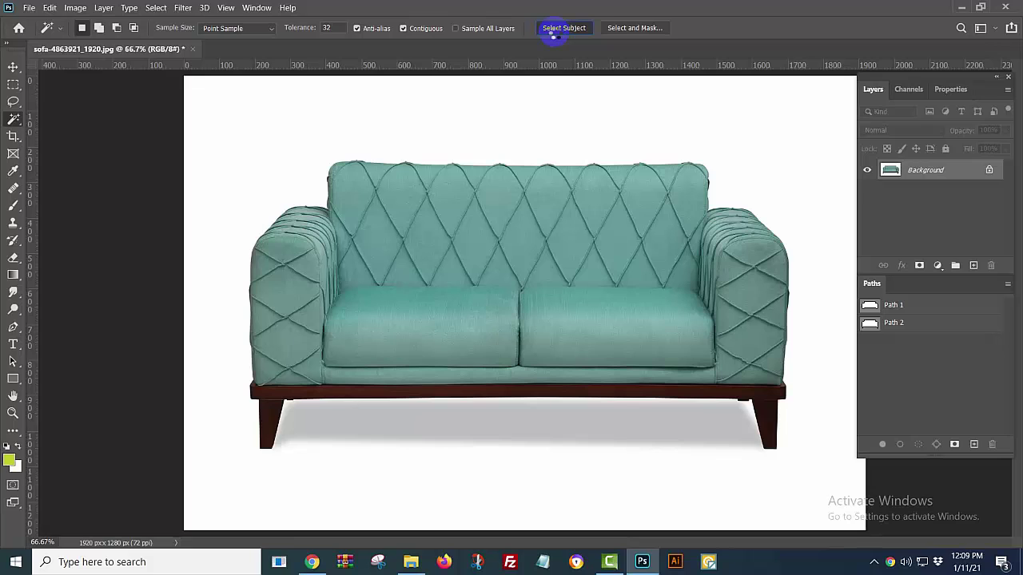
Select the sofa with Select Subject and subtract the wooden base rail and legs from the selection using the Magic Wand.
{"action": "left_click", "coordinate": [552, 33]}
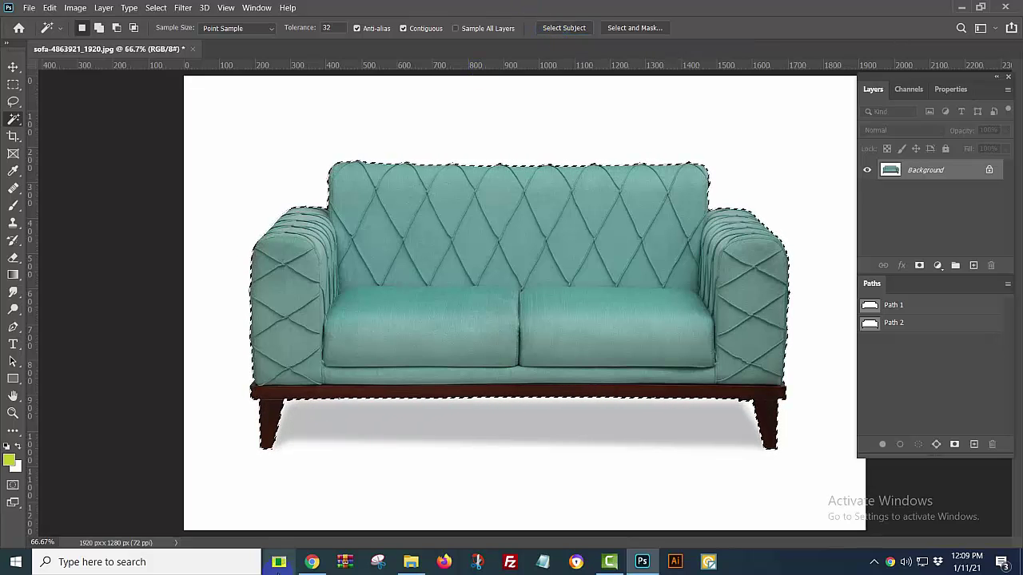
{"action": "key", "text": "shift"}
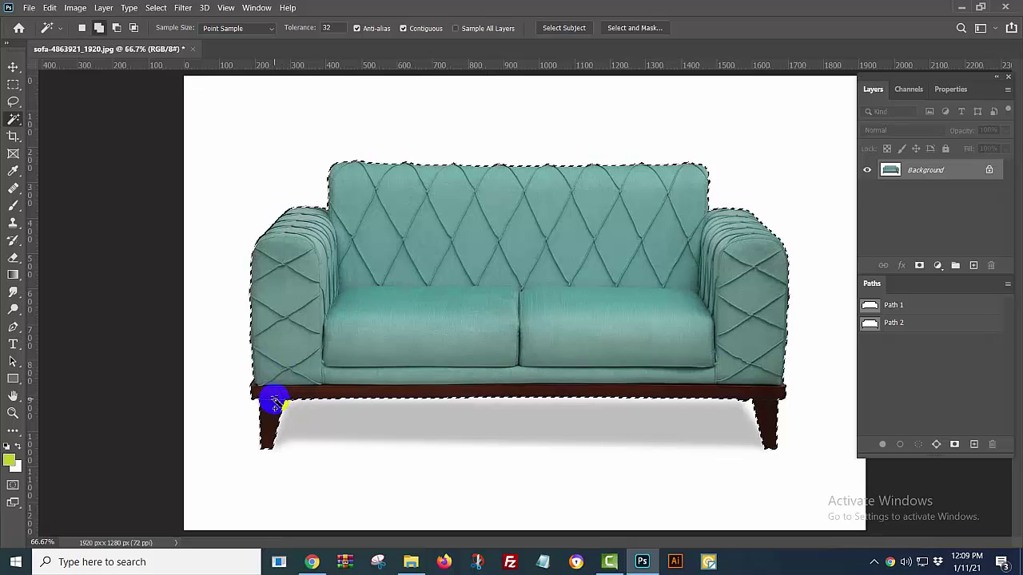
{"action": "left_click", "coordinate": [275, 402], "text": "shift"}
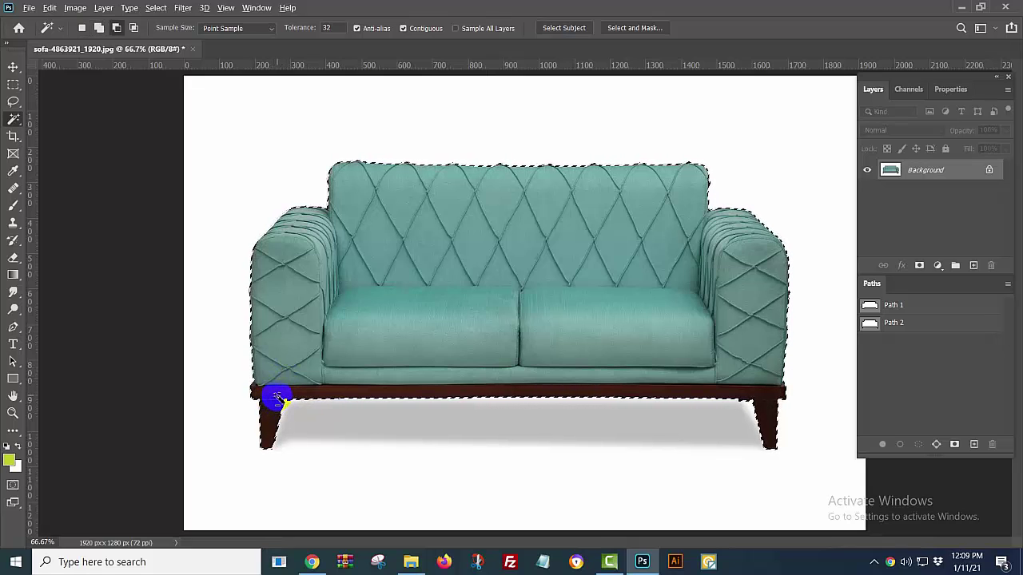
{"action": "left_click", "coordinate": [278, 397], "text": "alt"}
{"action": "left_click", "coordinate": [371, 392], "text": "alt"}
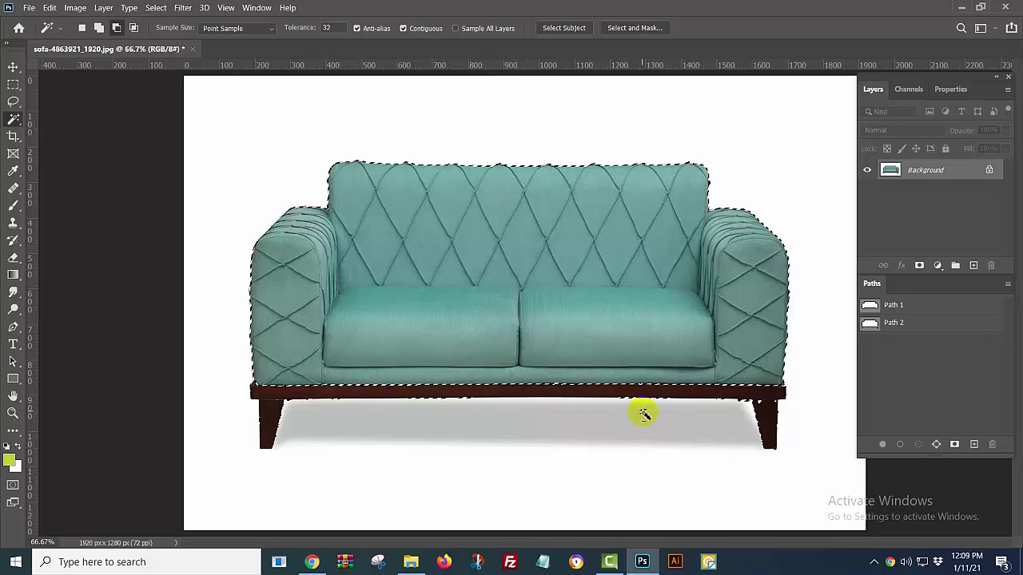
{"action": "left_click", "coordinate": [770, 411], "text": "alt"}
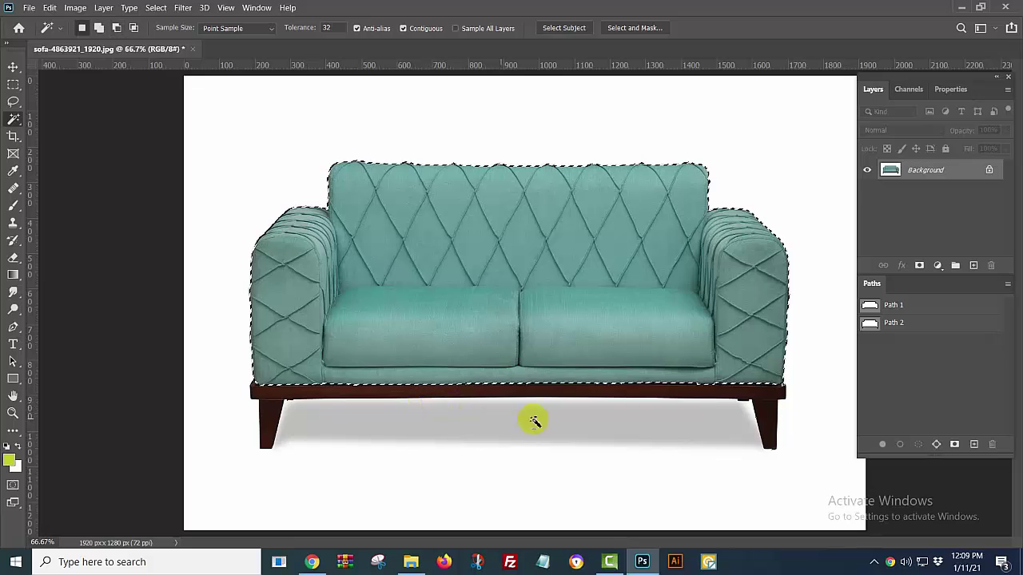
Subtract the leftover selected sliver along the bottom edge of the sofa's right leg.
{"action": "key", "text": "super"}
{"action": "left_click", "coordinate": [787, 444]}
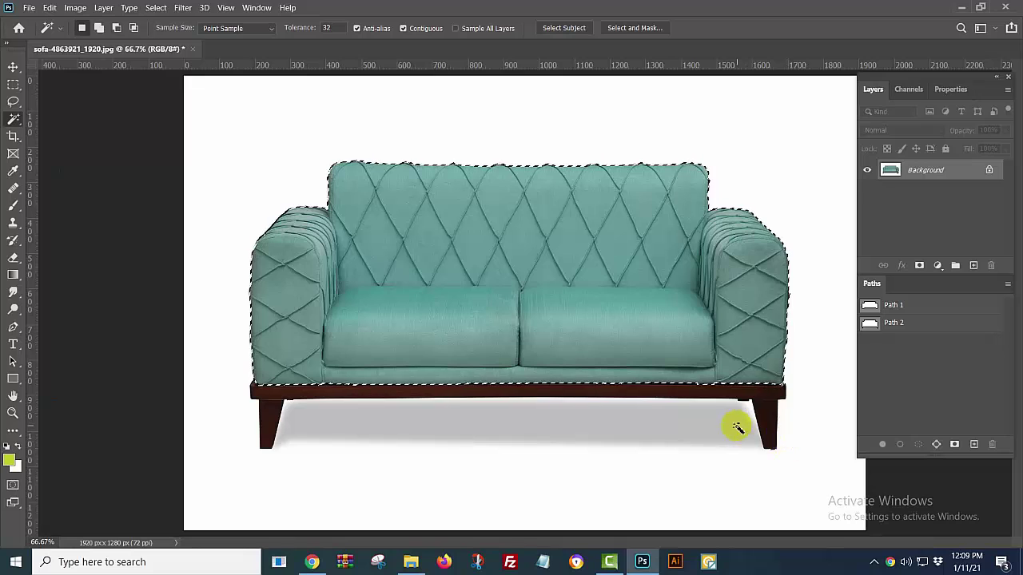
{"action": "left_click_drag", "start_coordinate": [749, 434], "coordinate": [498, 285]}
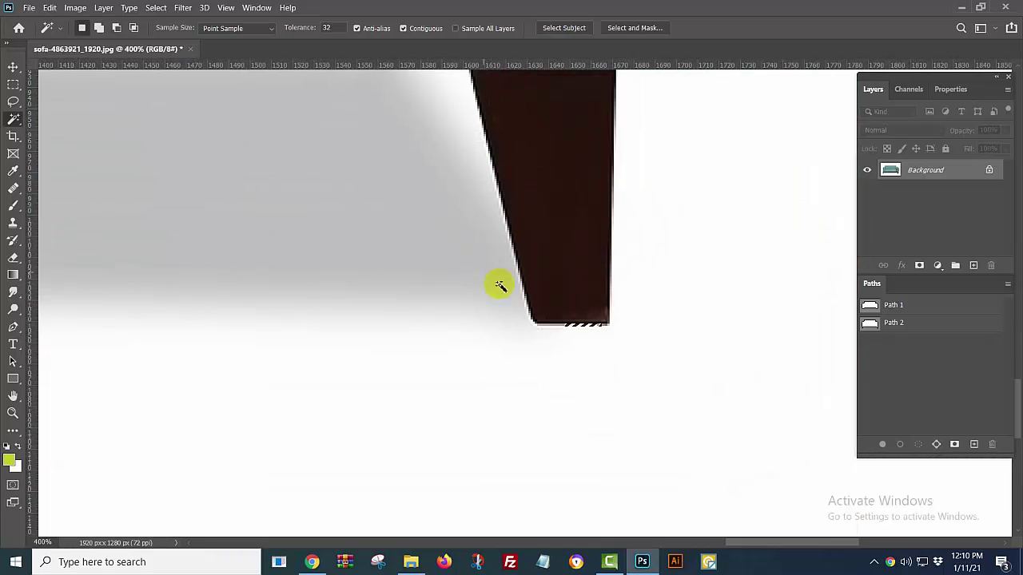
{"action": "left_click", "coordinate": [576, 329], "text": "shift"}
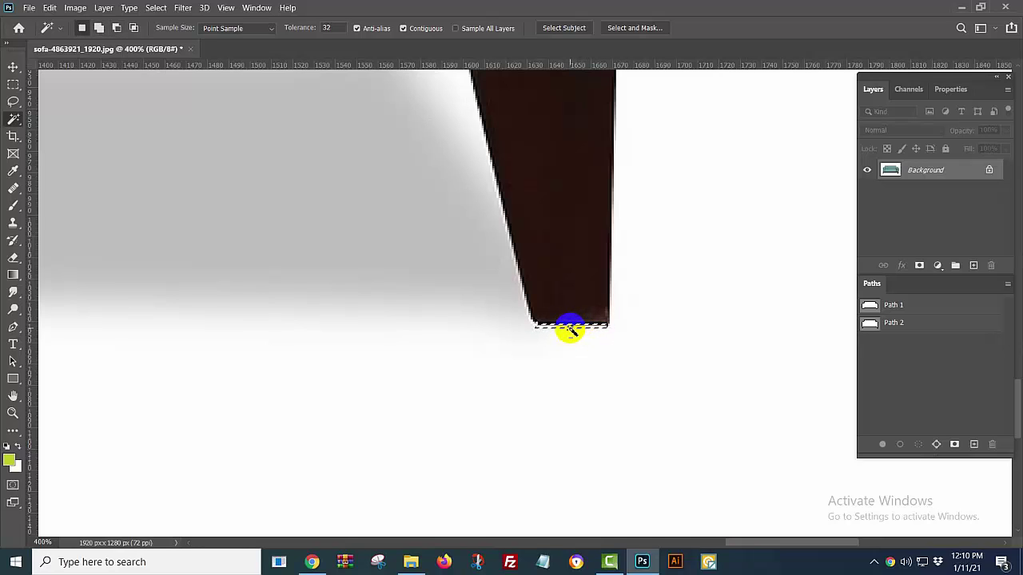
{"action": "left_click", "coordinate": [559, 328], "text": "alt"}
Subtract the remaining selected bits of wood around the left leg and the left corner of the sofa's base.
{"action": "left_click_drag", "start_coordinate": [566, 208], "coordinate": [856, 271]}
{"action": "left_click_drag", "start_coordinate": [528, 384], "coordinate": [966, 365]}
{"action": "left_click_drag", "start_coordinate": [259, 341], "coordinate": [919, 363]}
{"action": "left_click_drag", "start_coordinate": [303, 339], "coordinate": [386, 315]}
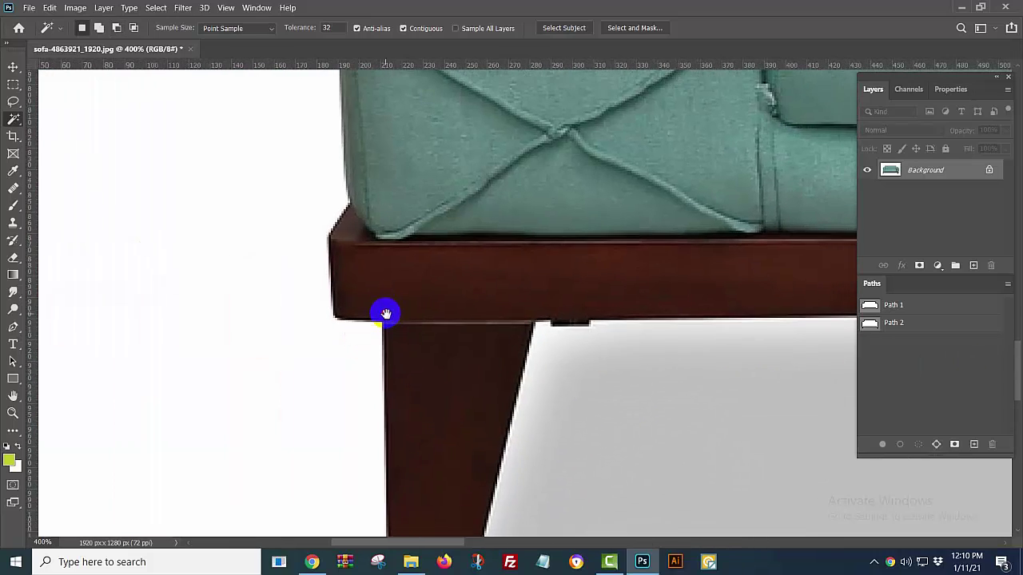
{"action": "key", "text": "alt"}
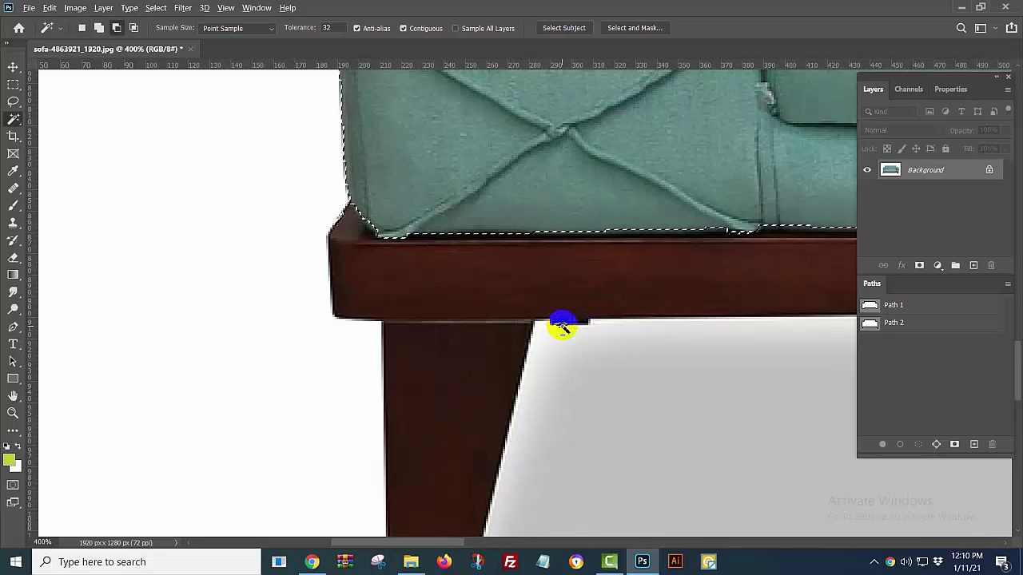
{"action": "mouse_move", "coordinate": [523, 341]}
{"action": "left_mouse_down"}
{"action": "mouse_move", "coordinate": [478, 201]}
{"action": "mouse_move", "coordinate": [522, 352]}
{"action": "left_mouse_up"}
{"action": "key", "text": "alt"}
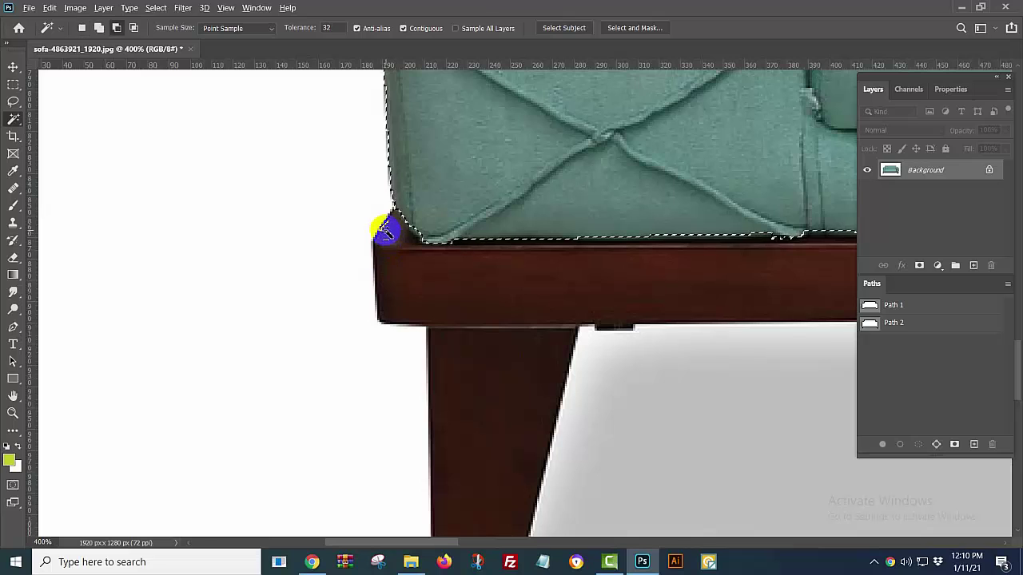
{"action": "key", "text": "alt"}
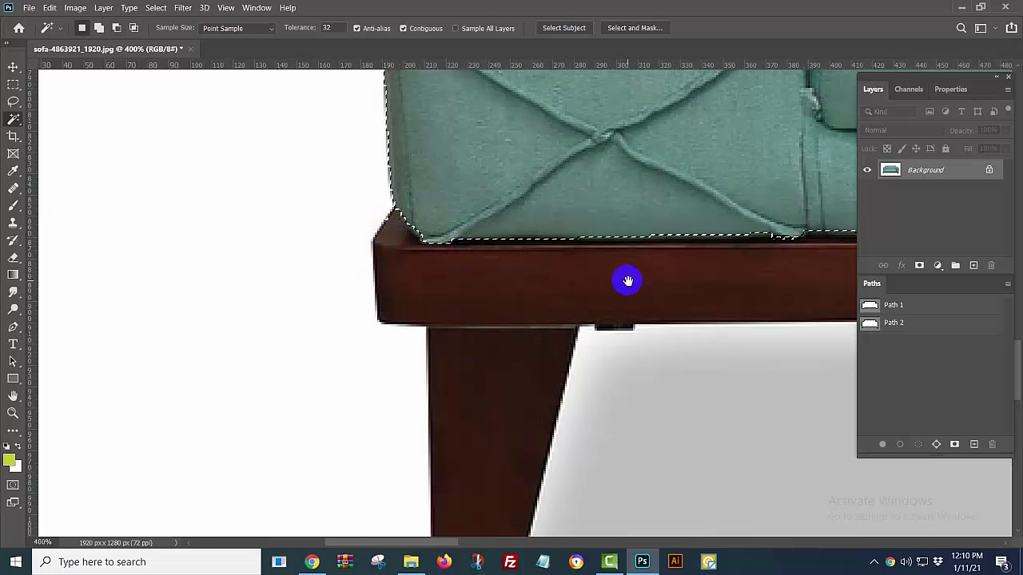
{"action": "key", "text": "alt"}
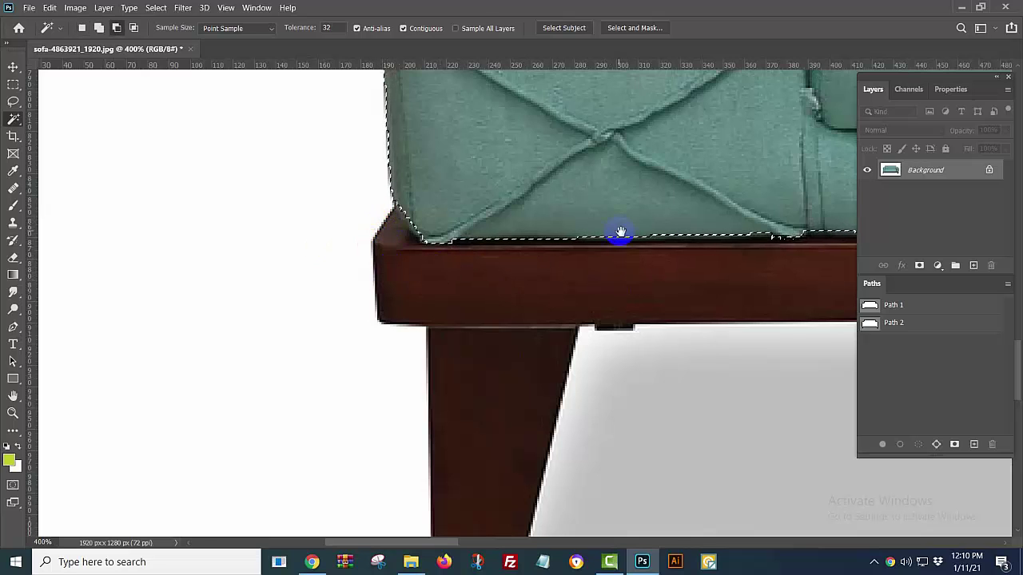
Clean up the selection at the upholstery's lower right corner, subtracting the leftover wood of the base and leg.
{"action": "left_click_drag", "start_coordinate": [620, 232], "coordinate": [105, 196]}
{"action": "left_click_drag", "start_coordinate": [658, 226], "coordinate": [184, 339]}
{"action": "left_click_drag", "start_coordinate": [577, 294], "coordinate": [154, 264]}
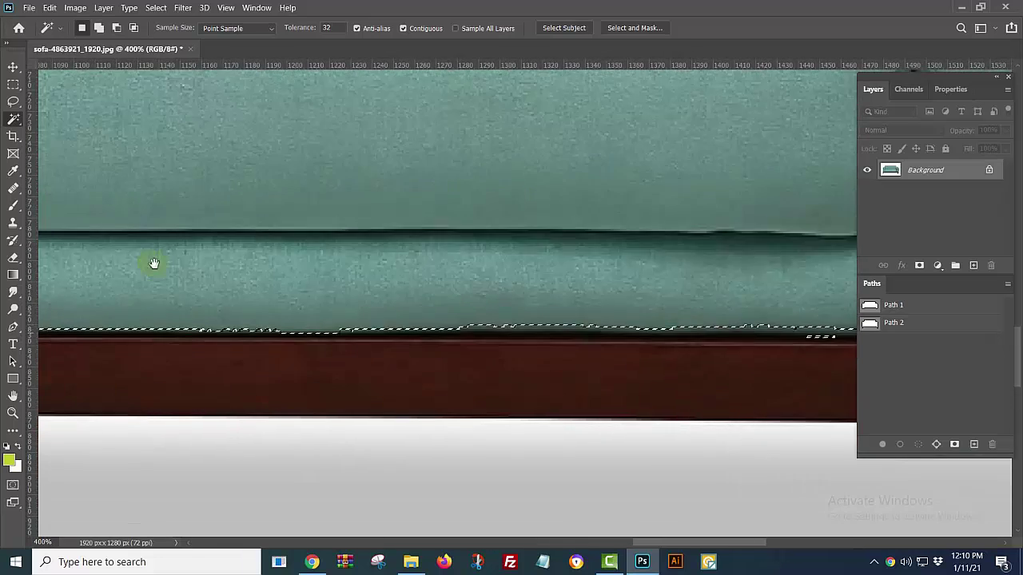
{"action": "left_click_drag", "start_coordinate": [563, 407], "coordinate": [184, 233]}
{"action": "left_click_drag", "start_coordinate": [613, 345], "coordinate": [21, 457]}
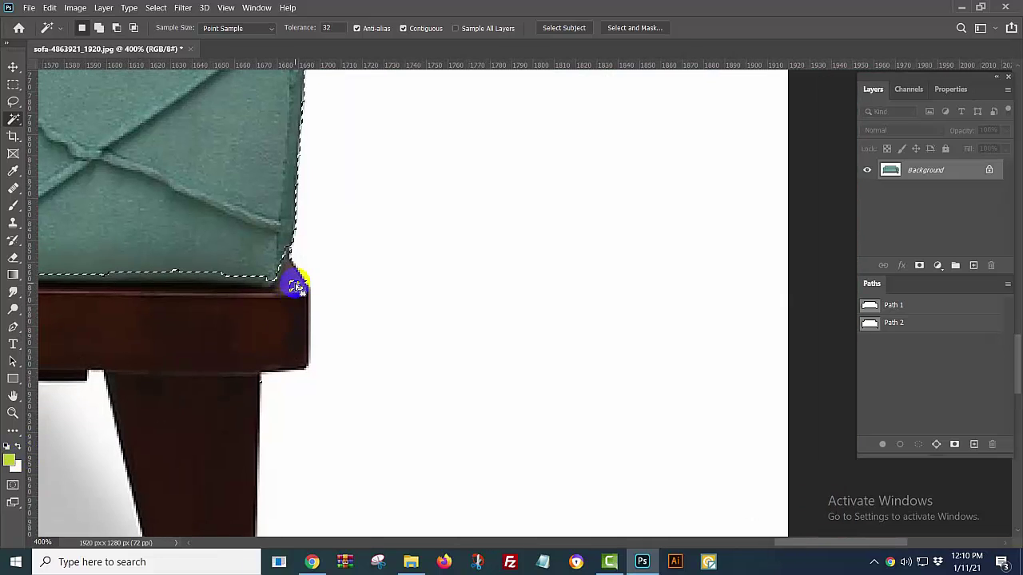
{"action": "left_click", "coordinate": [297, 287], "text": "alt"}
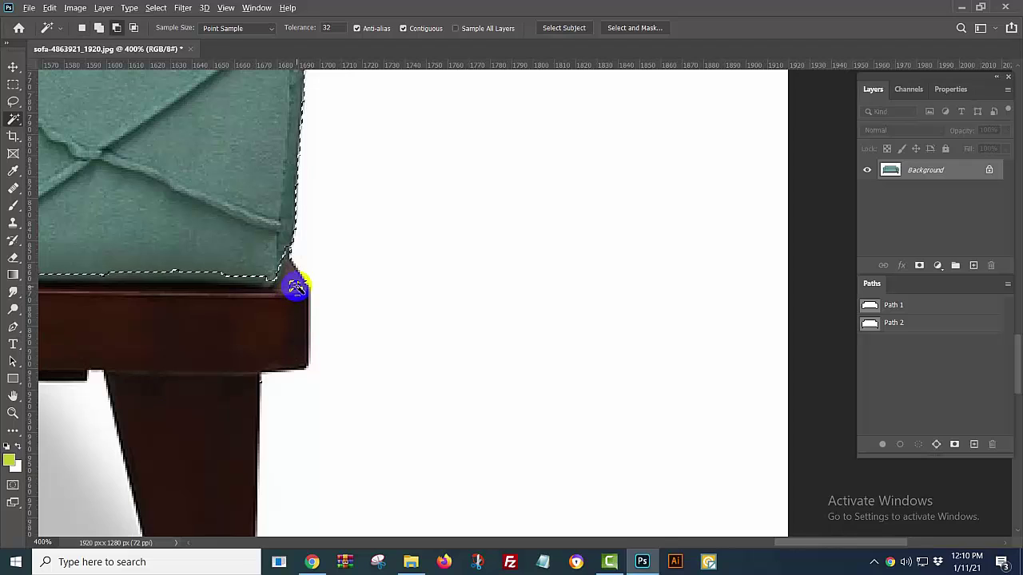
{"action": "left_click", "coordinate": [295, 293], "text": "alt"}
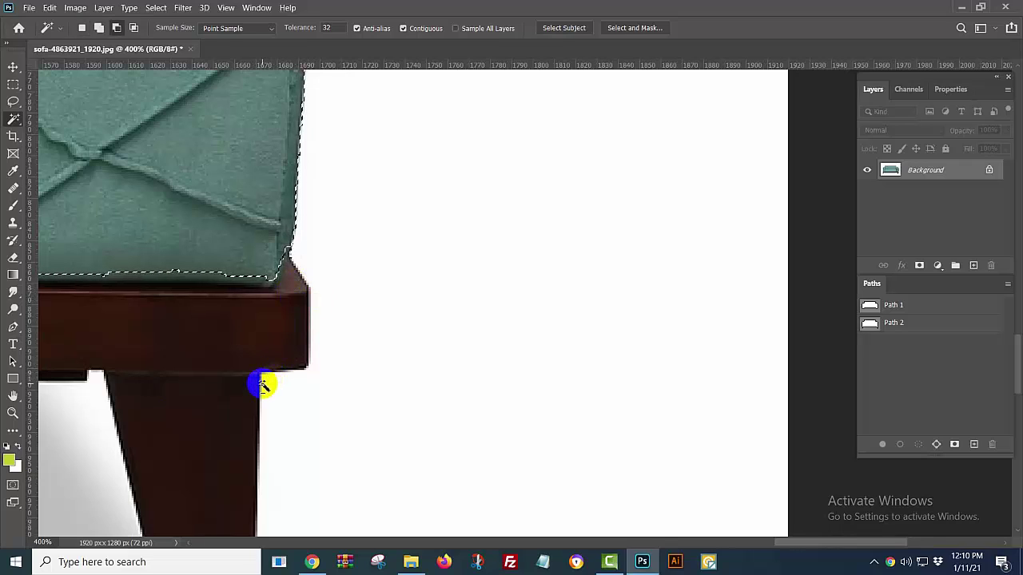
{"action": "left_click", "coordinate": [267, 290], "text": "shift"}
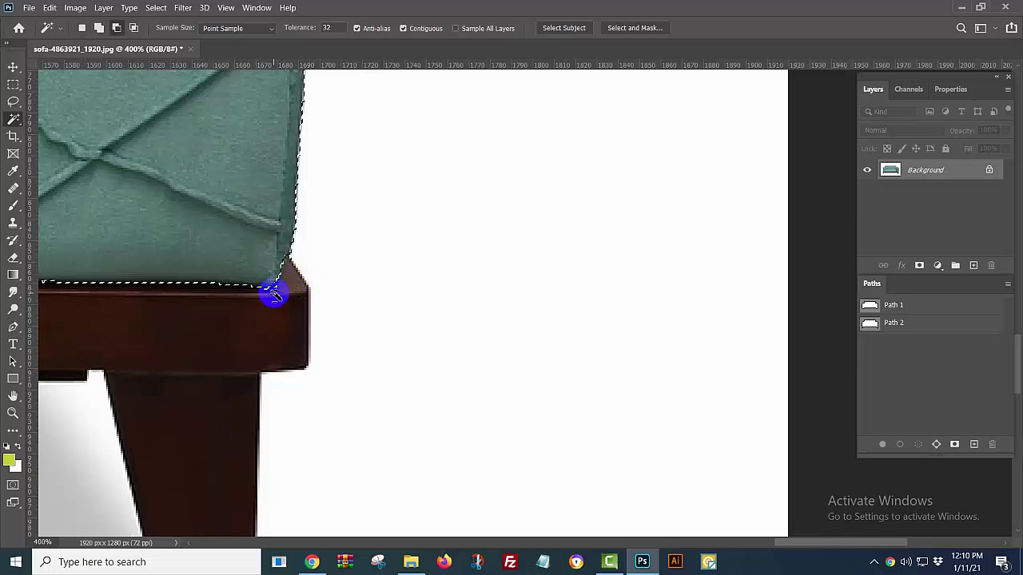
{"action": "left_click", "coordinate": [256, 316], "text": "alt"}
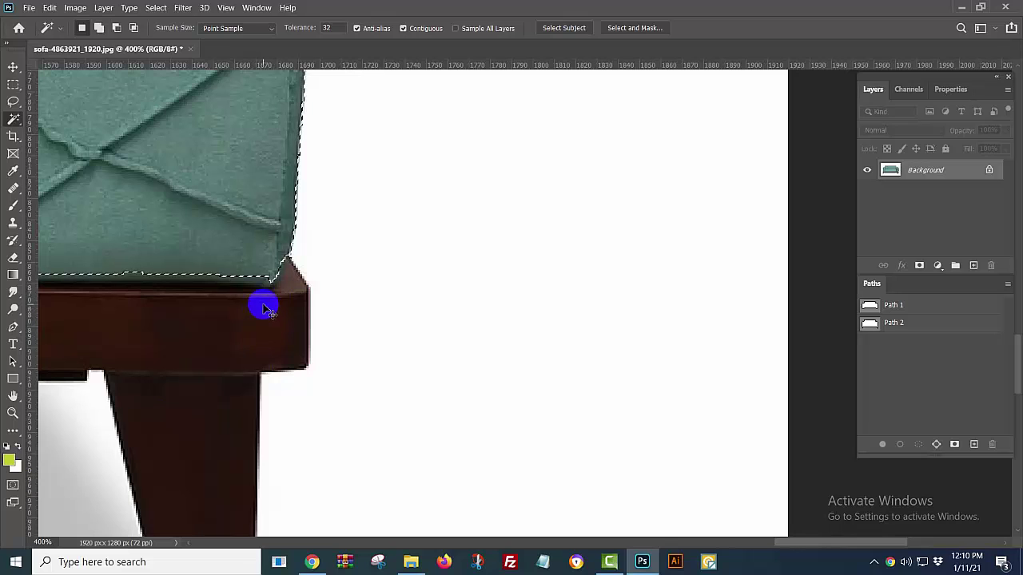
Refine the selection edge at the upholstery's lower left corner with the Magic Wand, keeping the wooden base outside it.
{"action": "left_click_drag", "start_coordinate": [203, 254], "coordinate": [671, 290]}
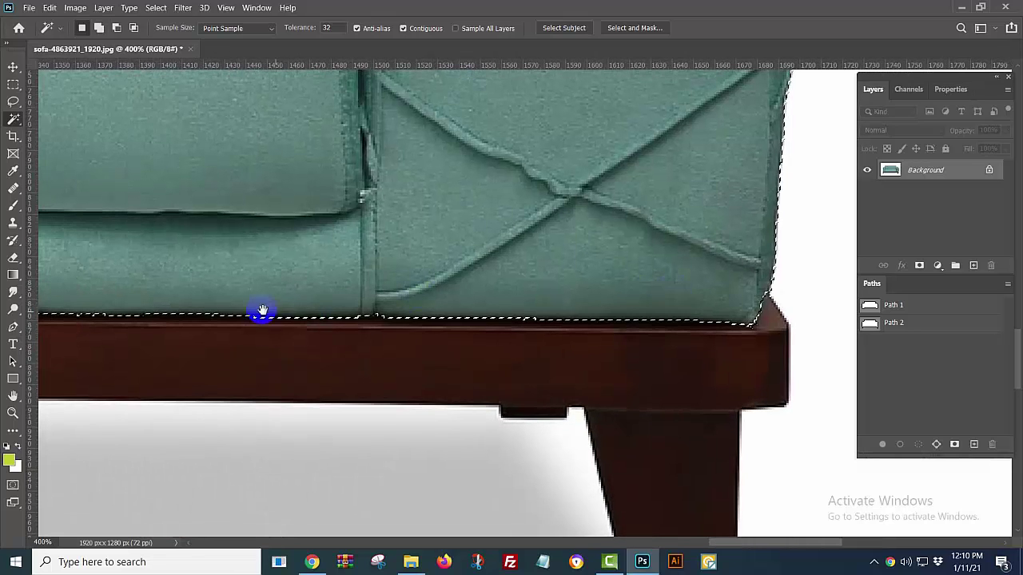
{"action": "left_click_drag", "start_coordinate": [262, 310], "coordinate": [783, 345]}
{"action": "left_click_drag", "start_coordinate": [200, 322], "coordinate": [799, 360]}
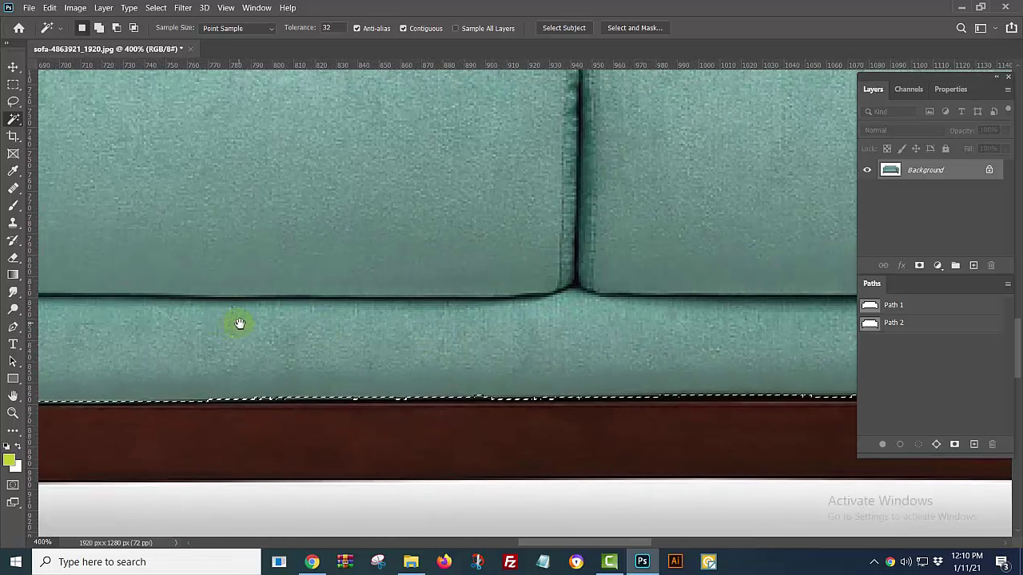
{"action": "left_click_drag", "start_coordinate": [239, 323], "coordinate": [355, 341]}
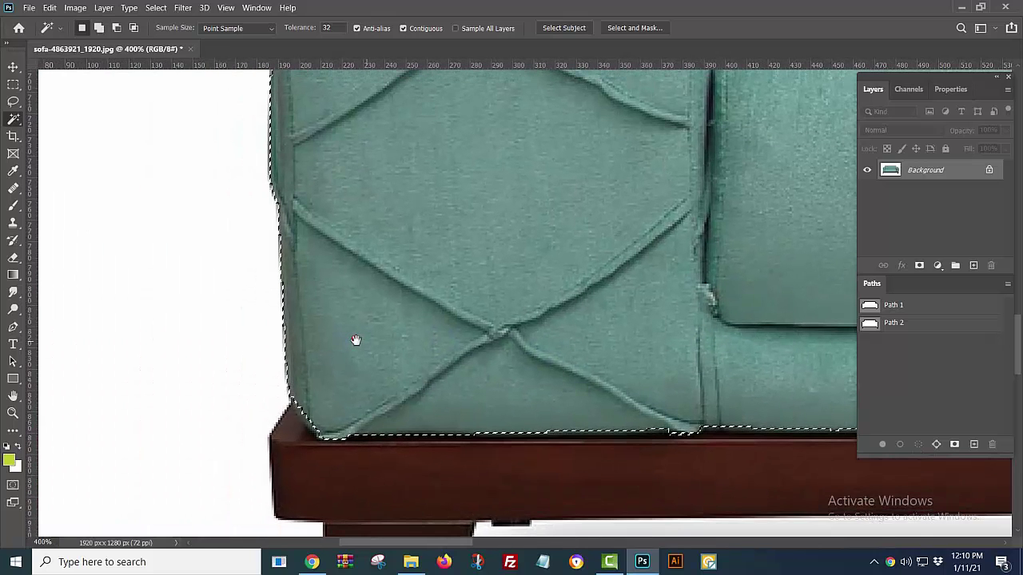
{"action": "left_click", "coordinate": [308, 427], "text": "shift"}
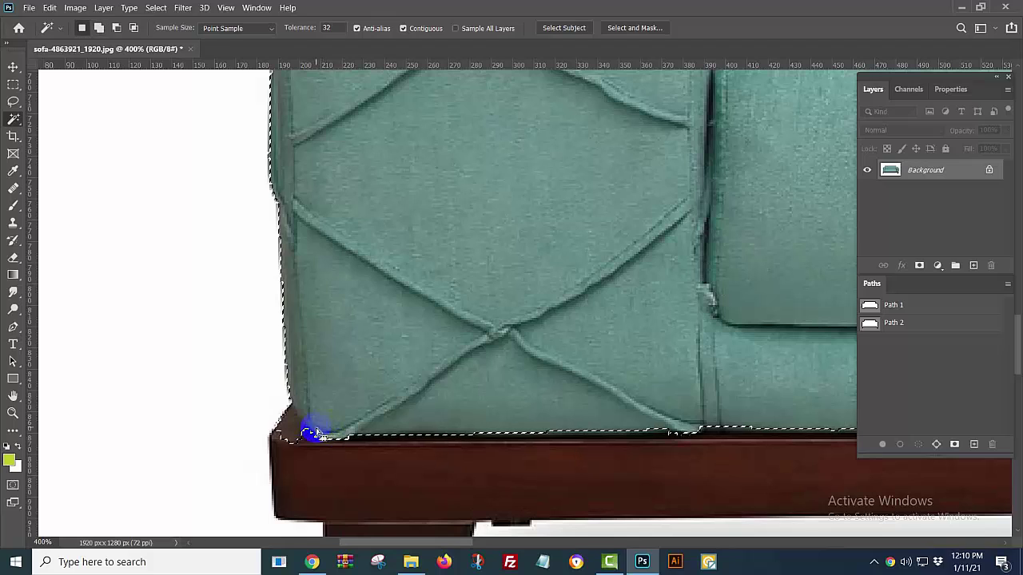
{"action": "left_click", "coordinate": [288, 437]}
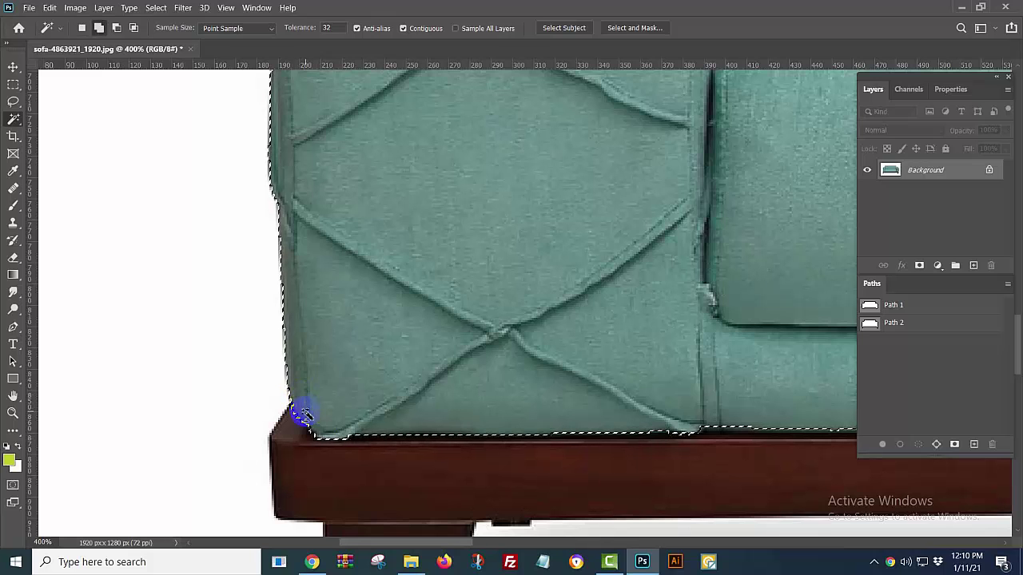
{"action": "scroll", "coordinate": [334, 391], "scroll_direction": "up", "scroll_amount": 5}
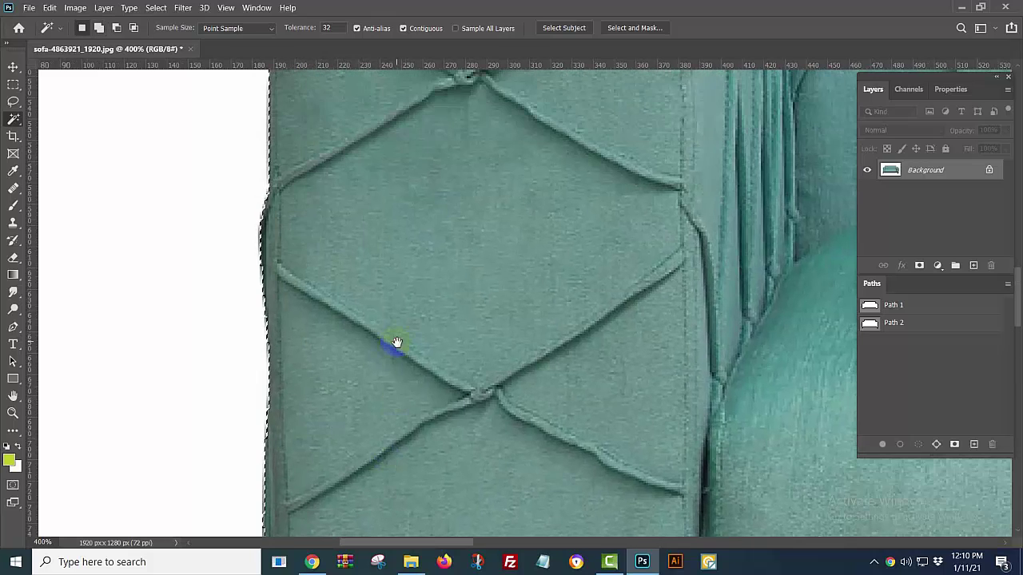
Add a blue #2761cc Solid Color fill layer over the selected upholstery and set its blend mode to Color.
{"action": "key", "text": "ctrl+minus"}
{"action": "key", "text": "ctrl+minus"}
{"action": "key", "text": "ctrl+minus"}
{"action": "key", "text": "ctrl+minus"}
{"action": "key", "text": "ctrl+minus"}
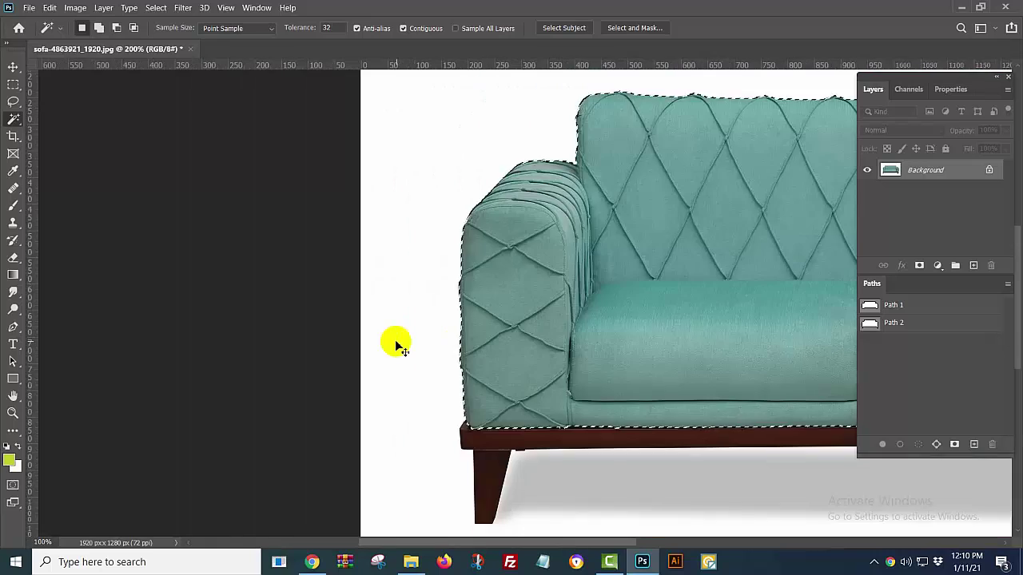
{"action": "key", "text": "ctrl+minus"}
{"action": "key", "text": "ctrl+minus"}
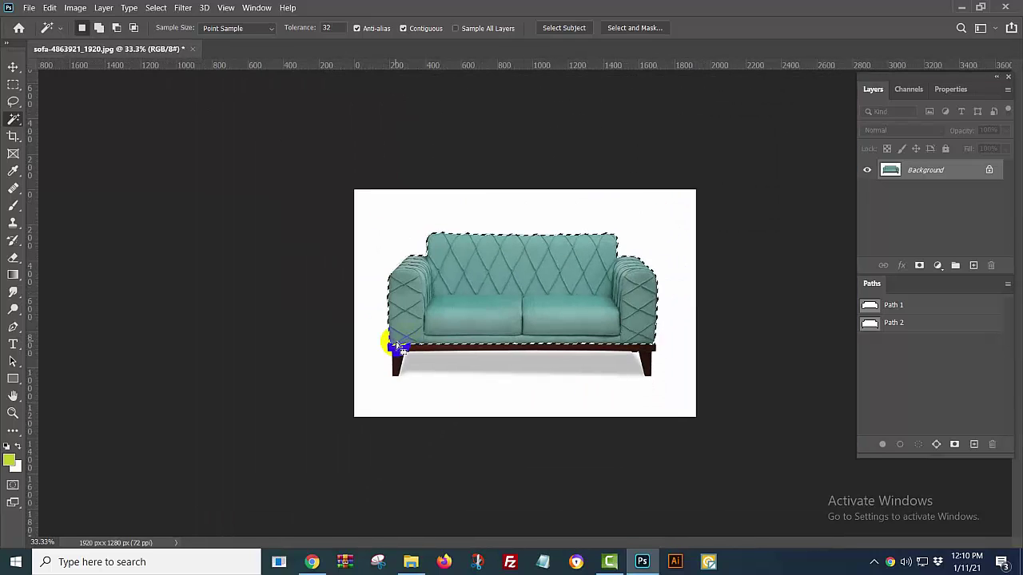
{"action": "left_click", "coordinate": [941, 267]}
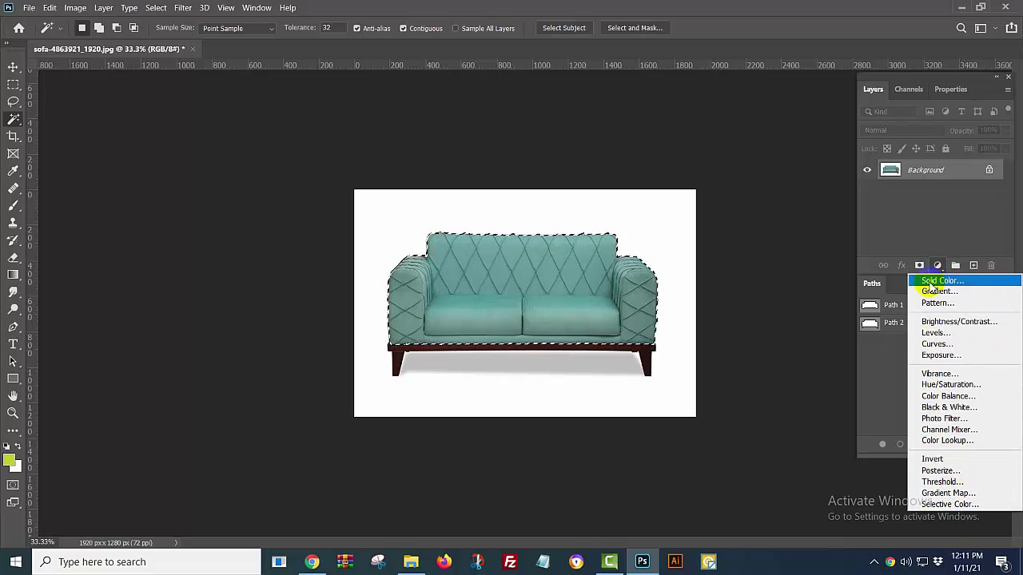
{"action": "left_click", "coordinate": [930, 284]}
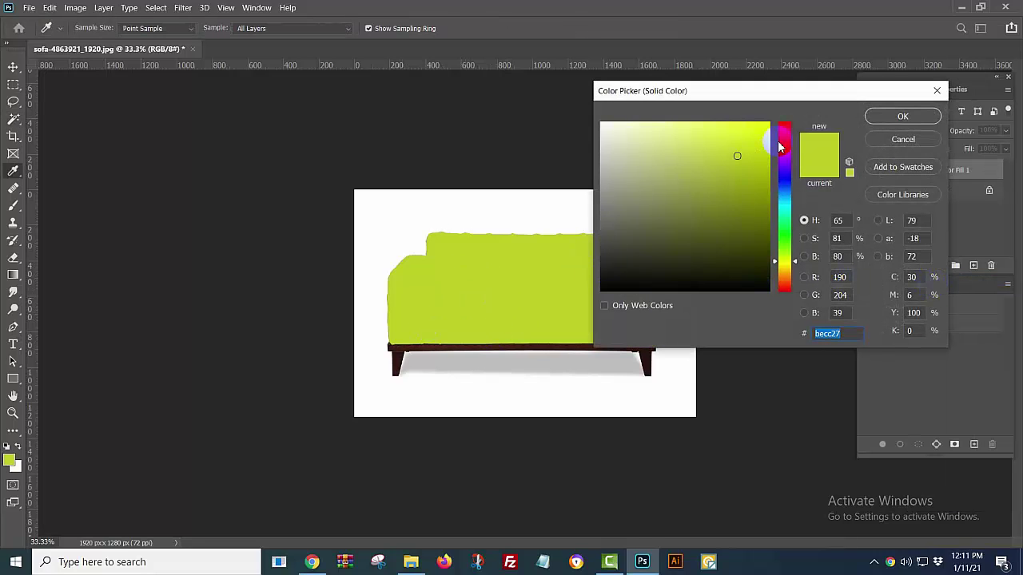
{"action": "left_click_drag", "start_coordinate": [781, 142], "coordinate": [780, 187]}
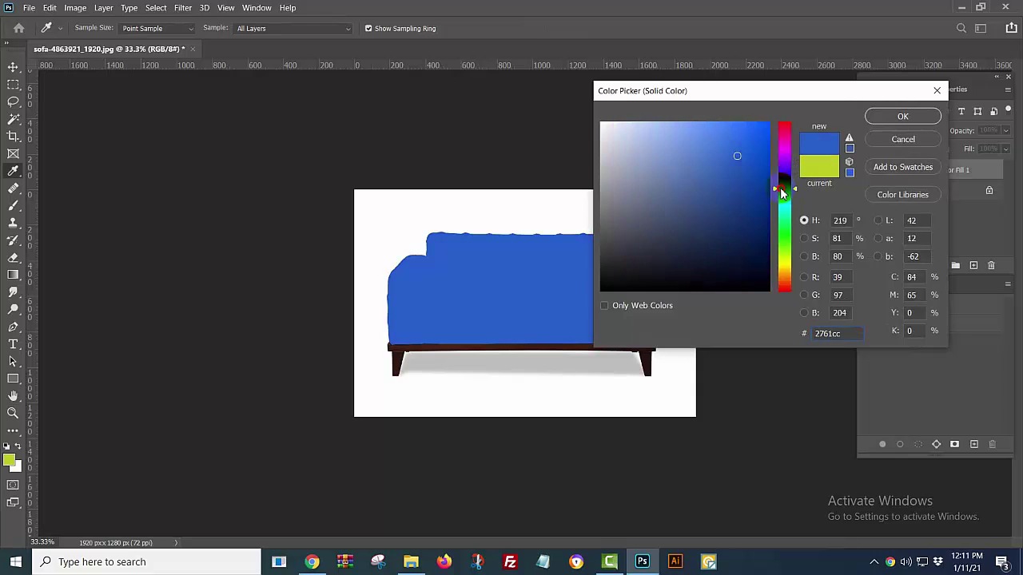
{"action": "left_click", "coordinate": [879, 120]}
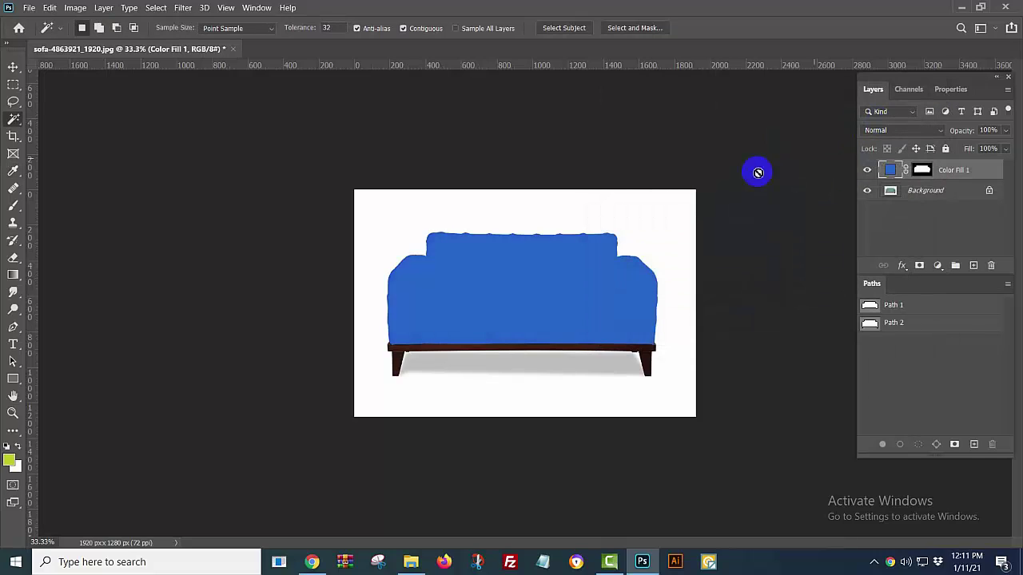
{"action": "left_click", "coordinate": [903, 132]}
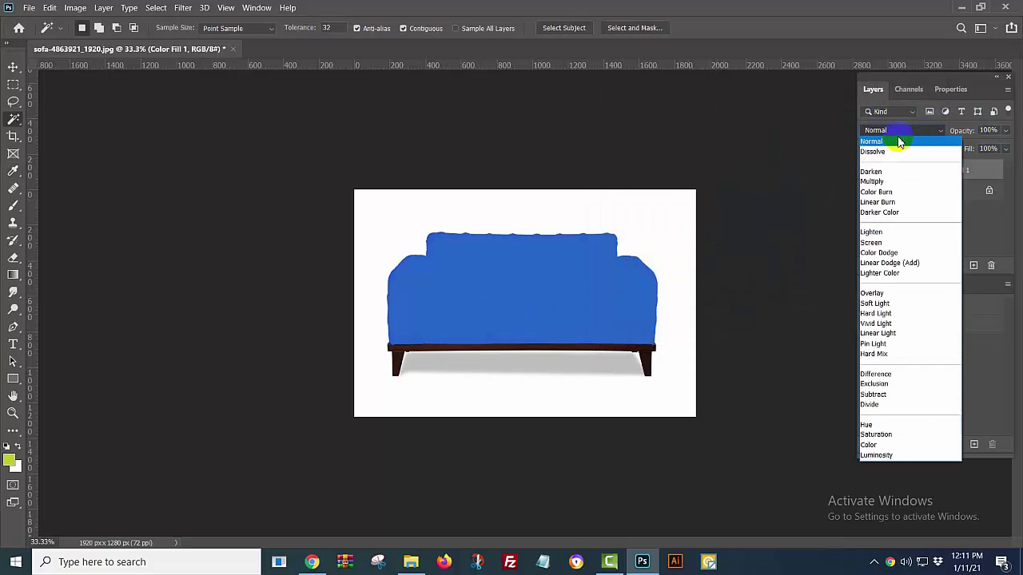
{"action": "left_click", "coordinate": [868, 445]}
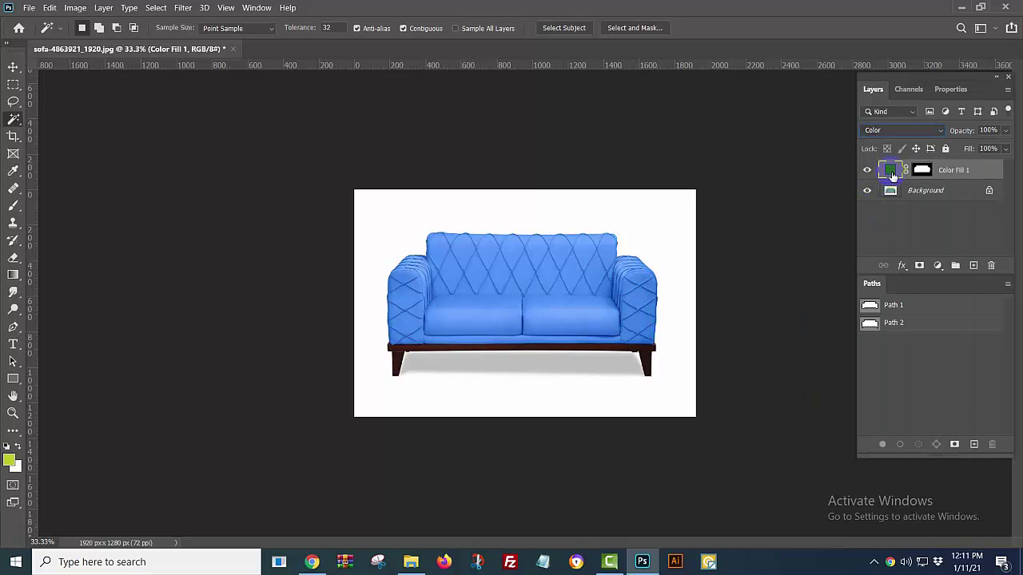
Load the Color Fill layer's mask as a selection around the upholstery.
{"action": "left_click", "coordinate": [904, 214]}
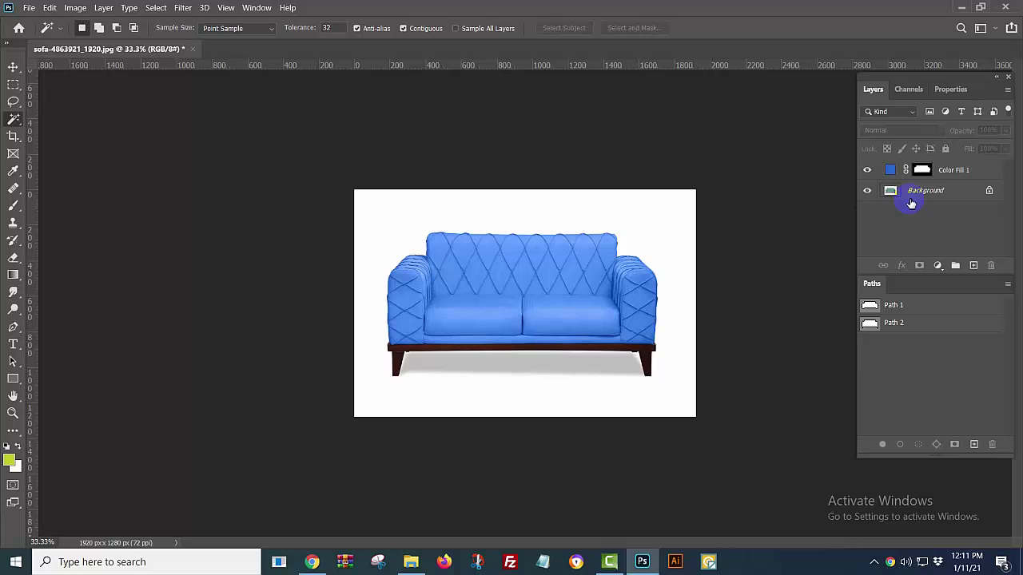
{"action": "left_click", "coordinate": [900, 172]}
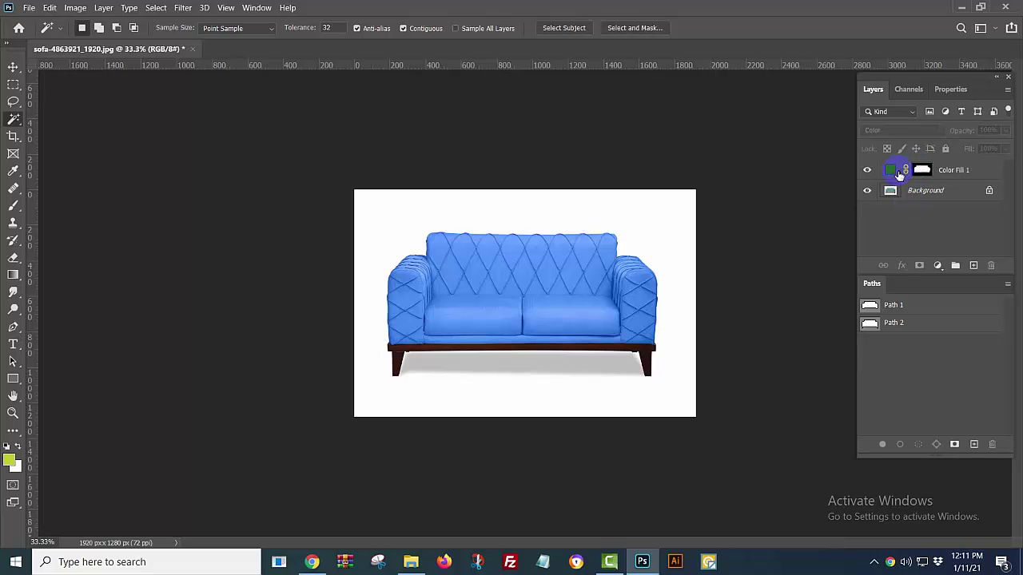
{"action": "double_click", "coordinate": [896, 174]}
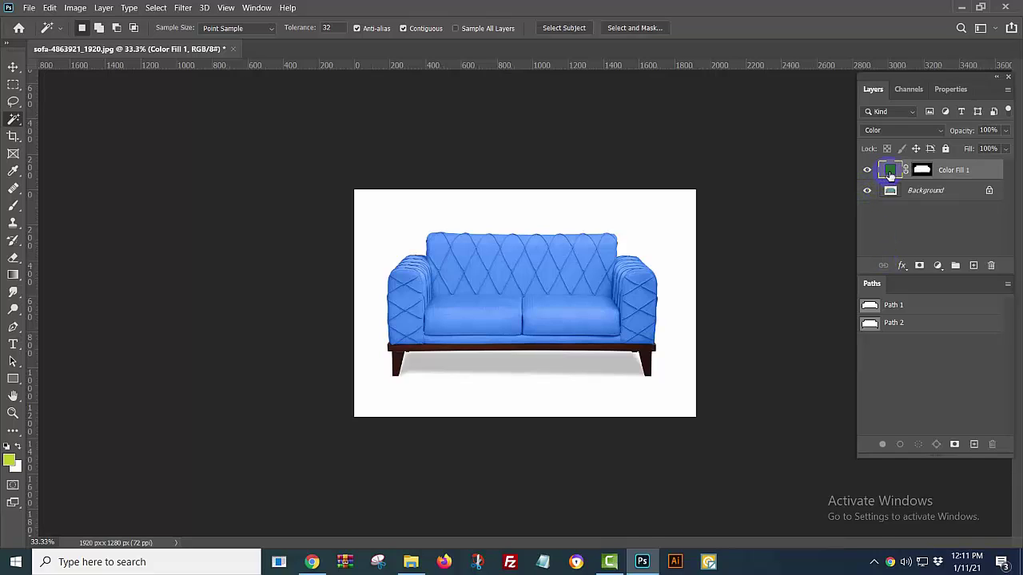
{"action": "left_click", "coordinate": [890, 175], "text": "ctrl"}
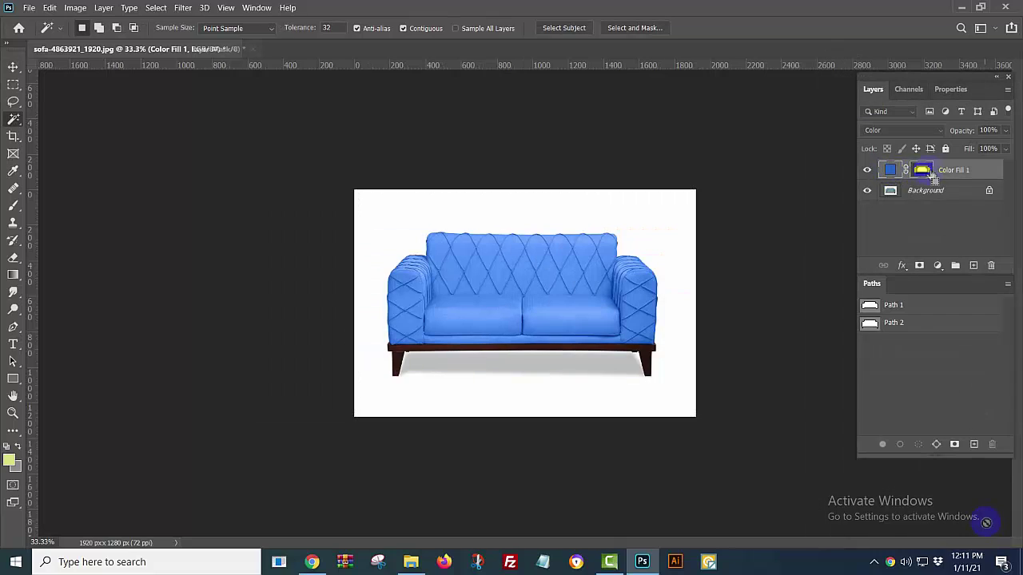
{"action": "left_click", "coordinate": [927, 172]}
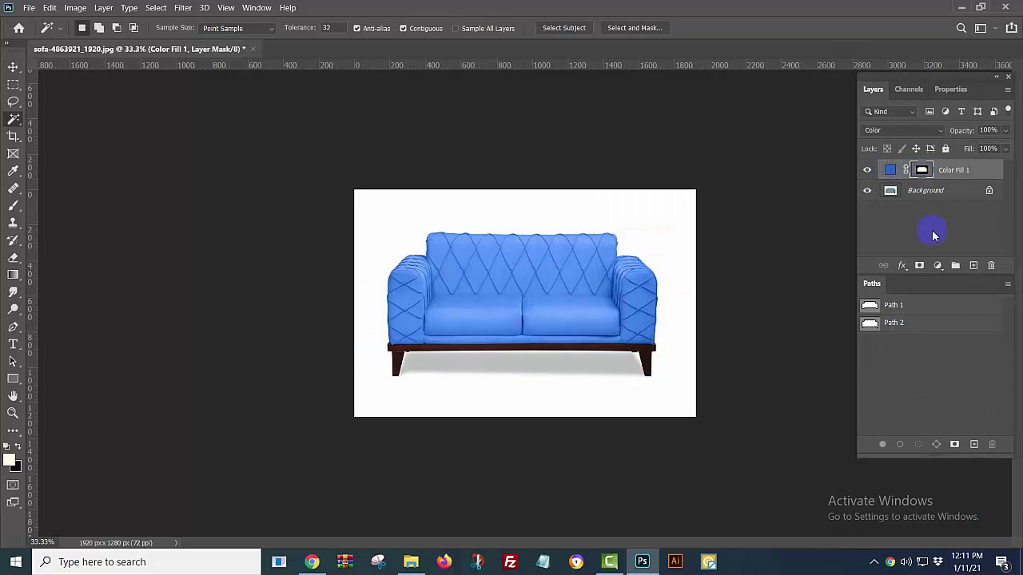
{"action": "left_click", "coordinate": [922, 171], "text": "ctrl"}
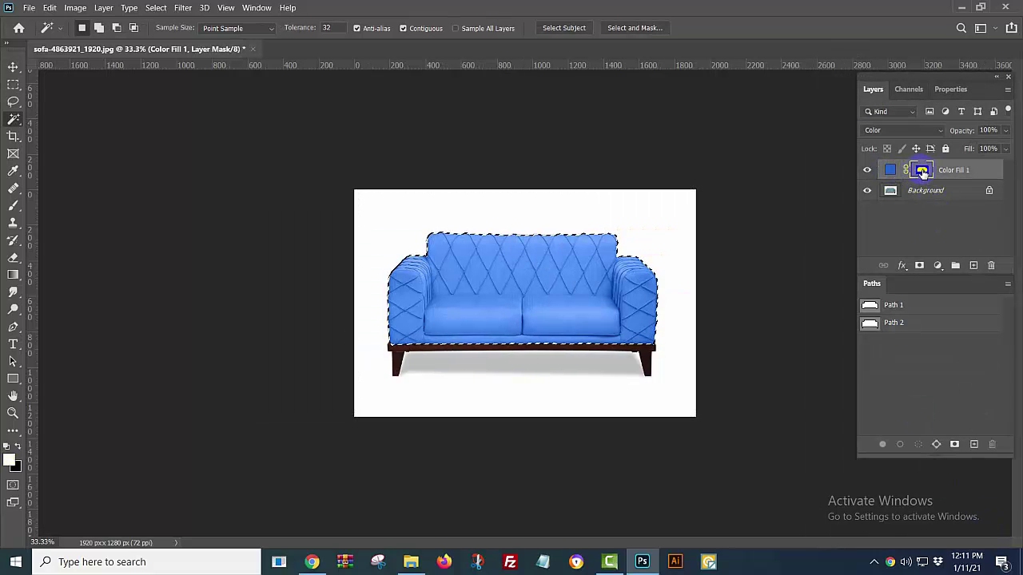
{"action": "left_click_drag", "start_coordinate": [913, 185], "coordinate": [846, 302]}
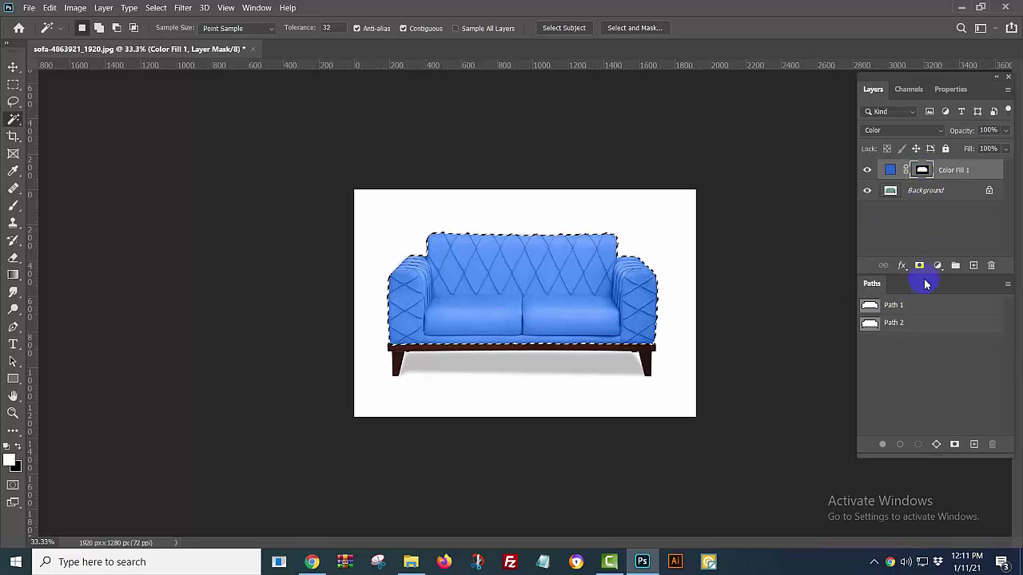
{"action": "left_click_drag", "start_coordinate": [925, 283], "coordinate": [932, 196]}
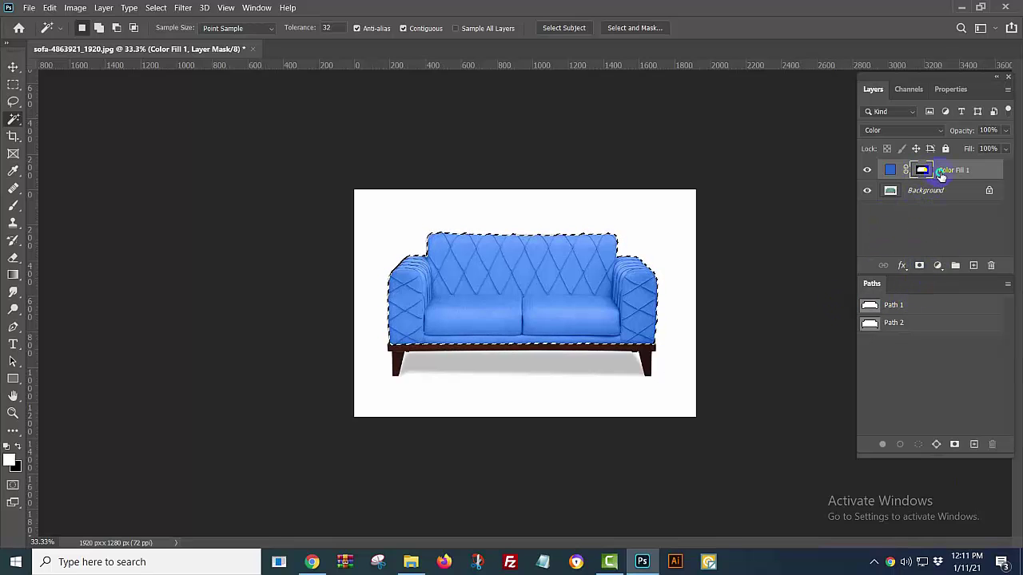
{"action": "right_click", "coordinate": [941, 175]}
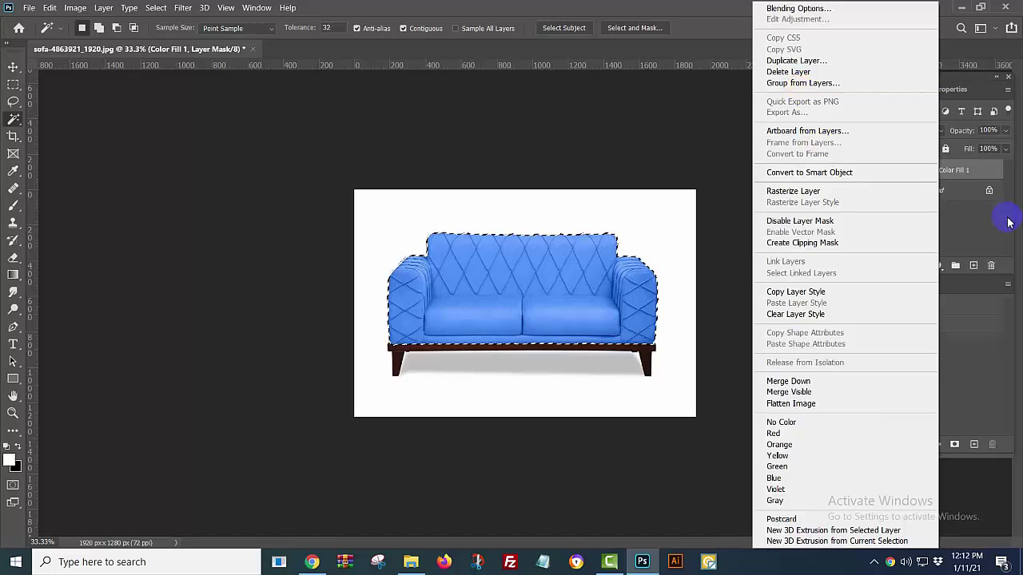
{"action": "left_click", "coordinate": [991, 224]}
Add a Levels adjustment layer for the selected upholstery with input levels 38, 0.92 and 250.
{"action": "left_click", "coordinate": [937, 265]}
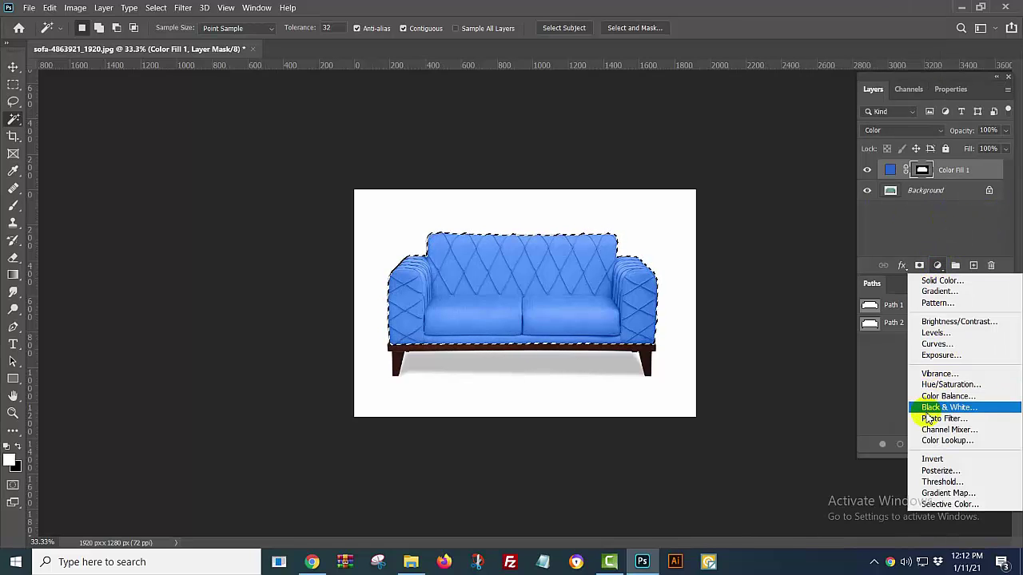
{"action": "left_click", "coordinate": [932, 333]}
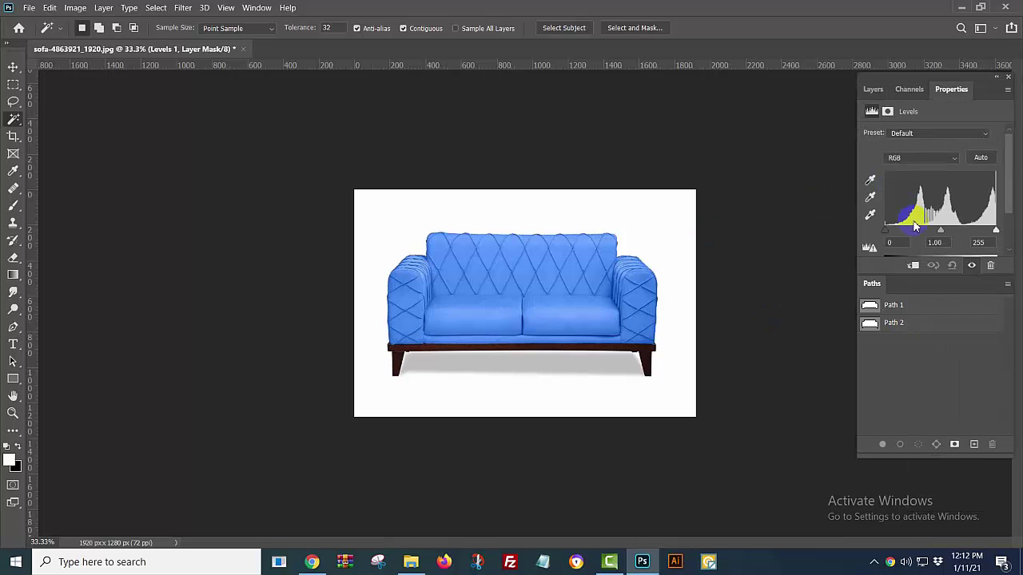
{"action": "left_click_drag", "start_coordinate": [940, 230], "coordinate": [921, 233]}
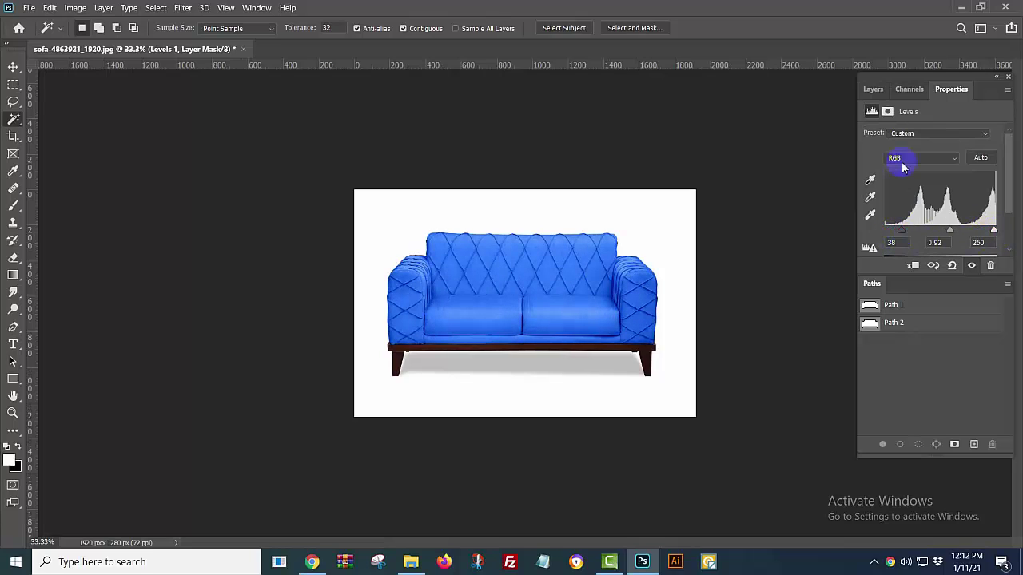
{"action": "left_click", "coordinate": [871, 94]}
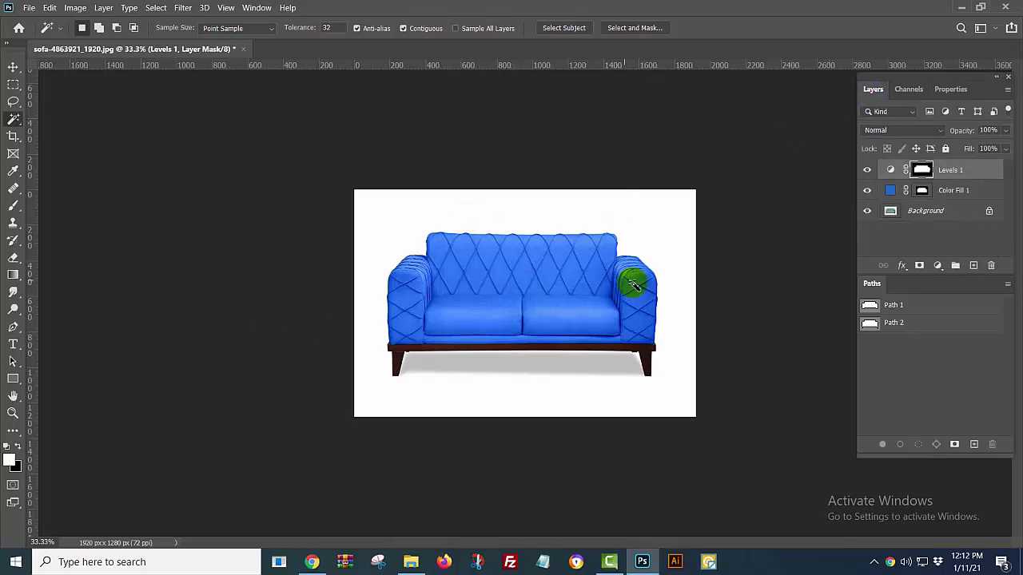
Examine the blue upholstery up close across the backrest, seat cushions and armrests.
{"action": "left_click", "coordinate": [648, 333], "text": "ctrl"}
{"action": "left_click", "coordinate": [649, 332], "text": "ctrl"}
{"action": "left_click", "coordinate": [649, 333], "text": "ctrl"}
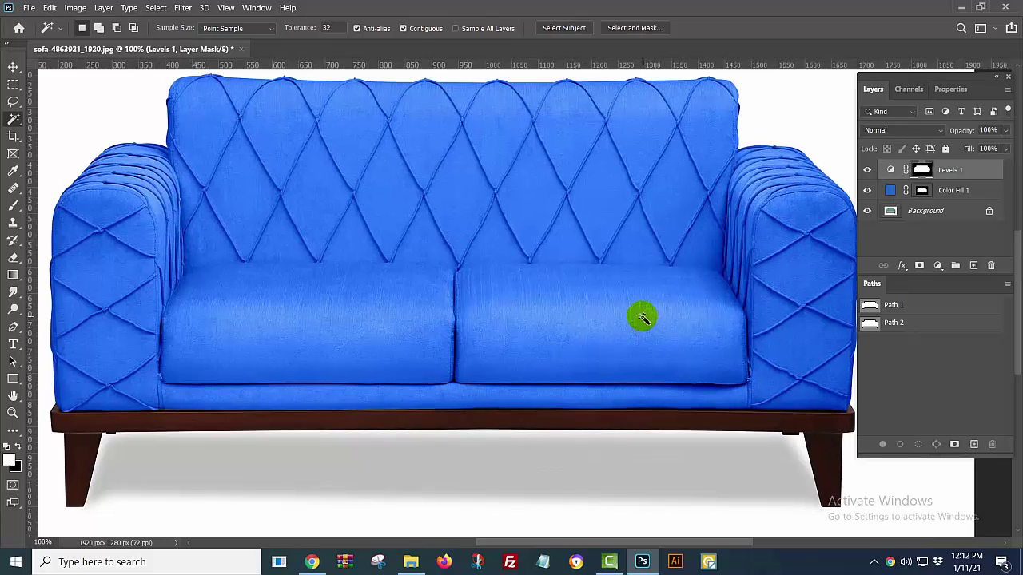
{"action": "left_click_drag", "start_coordinate": [604, 199], "coordinate": [443, 170]}
{"action": "left_click_drag", "start_coordinate": [414, 262], "coordinate": [308, 311]}
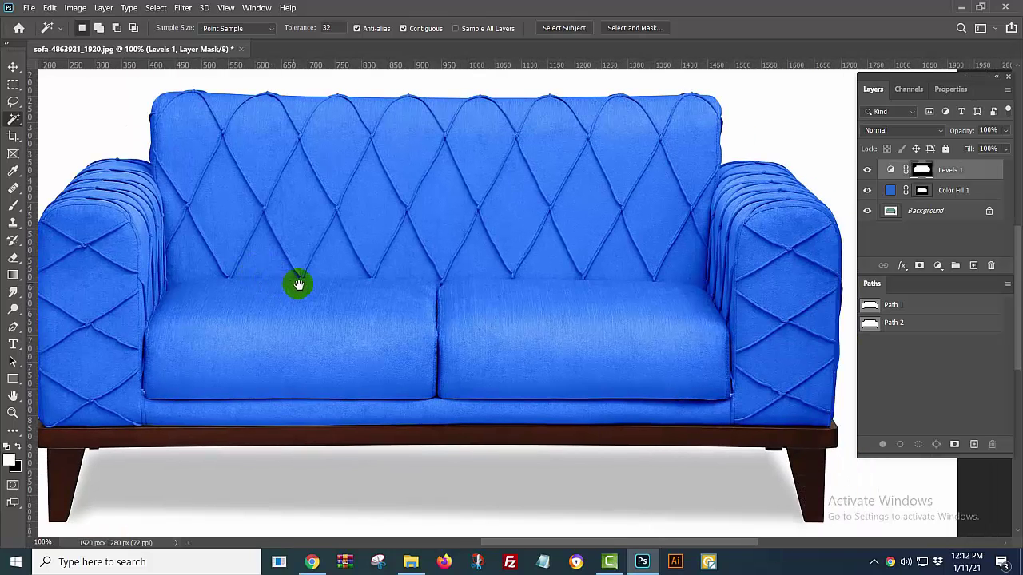
{"action": "left_click_drag", "start_coordinate": [416, 254], "coordinate": [424, 251]}
{"action": "left_click", "coordinate": [425, 250]}
{"action": "key", "text": "ctrl+minus"}
{"action": "key", "text": "ctrl+minus"}
Clear the stray Magic Wand selection on the sofa.
{"action": "left_click", "coordinate": [28, 8]}
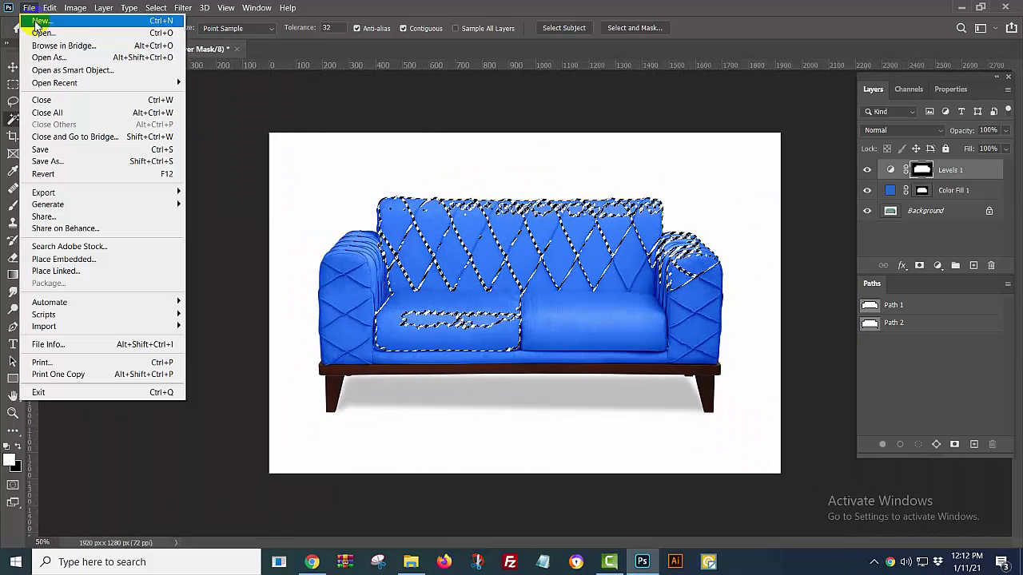
{"action": "right_click", "coordinate": [429, 156]}
{"action": "left_click", "coordinate": [460, 322]}
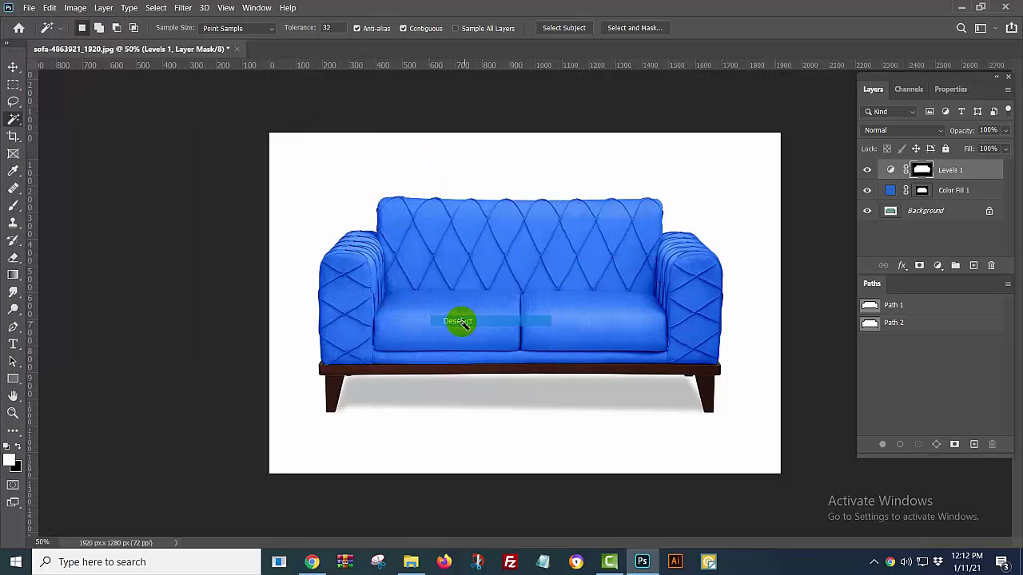
Save a JPEG copy named "Magic wand tool" in Downloads at Maximum quality 12, replacing the existing file.
{"action": "left_click", "coordinate": [28, 8]}
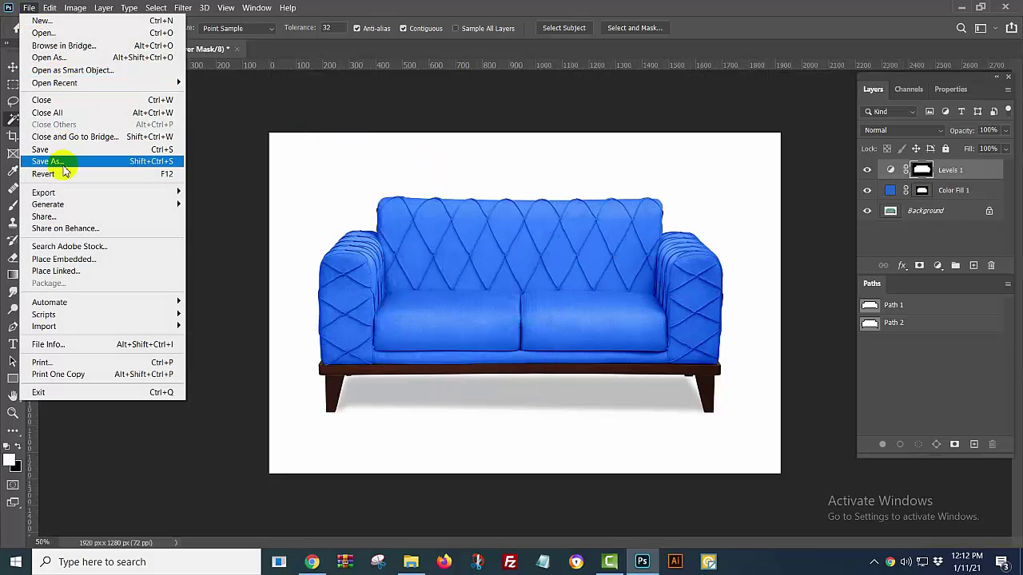
{"action": "left_click", "coordinate": [67, 162]}
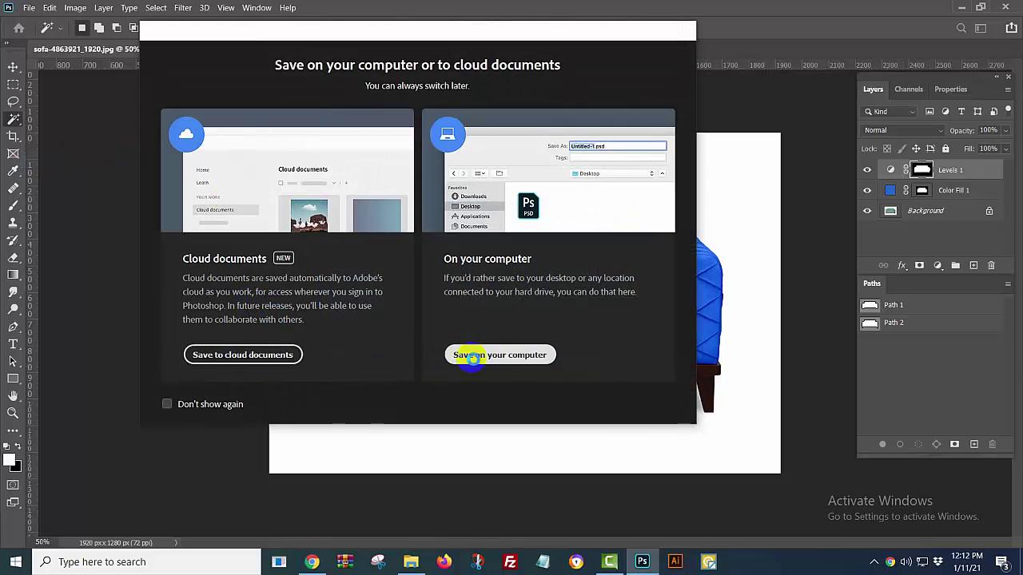
{"action": "left_click", "coordinate": [459, 355]}
{"action": "type", "text": "Mag"}
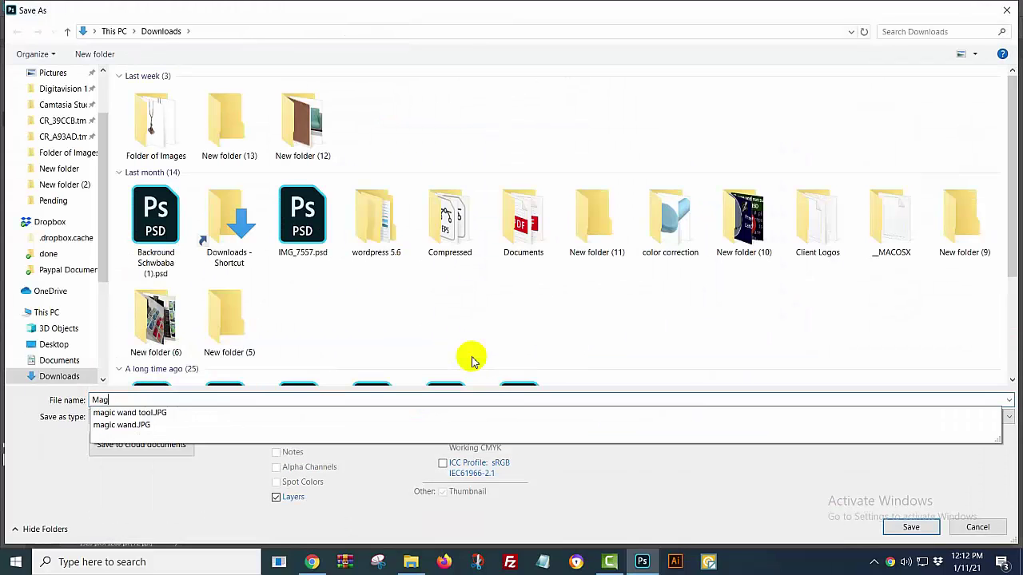
{"action": "type", "text": "ic wand tool"}
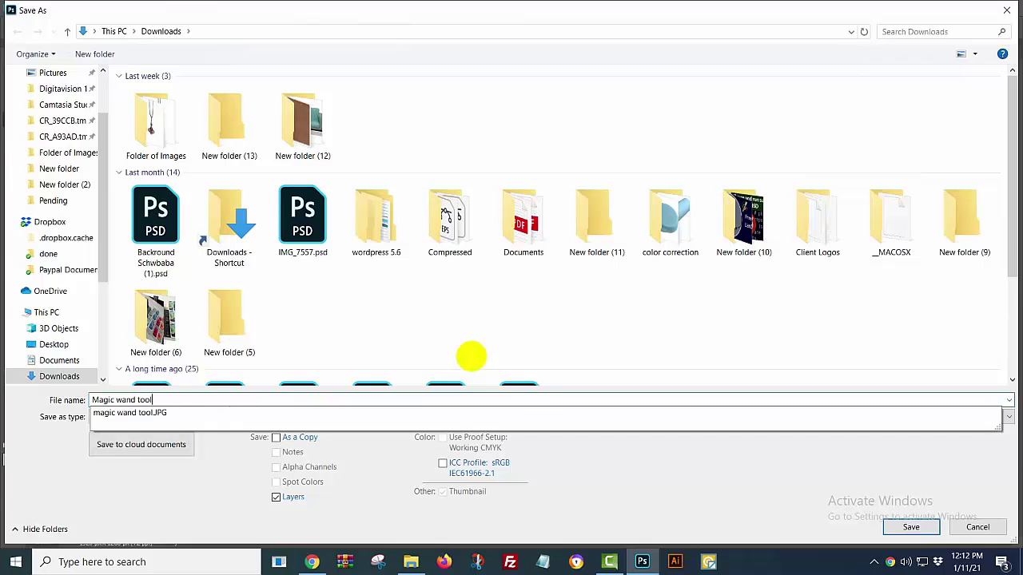
{"action": "right_click", "coordinate": [476, 324]}
{"action": "left_click", "coordinate": [718, 460]}
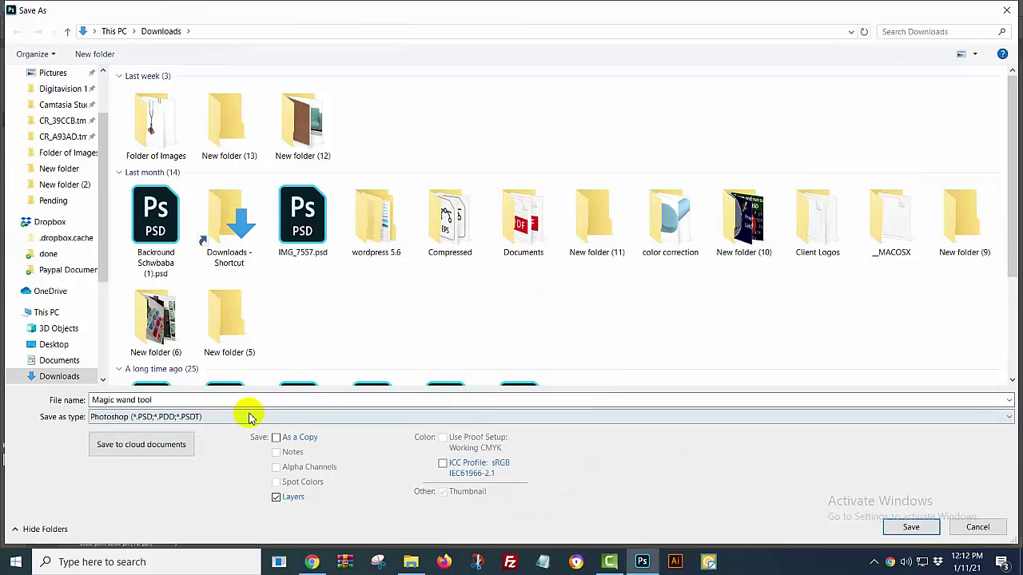
{"action": "left_click", "coordinate": [248, 411]}
{"action": "left_click", "coordinate": [266, 279]}
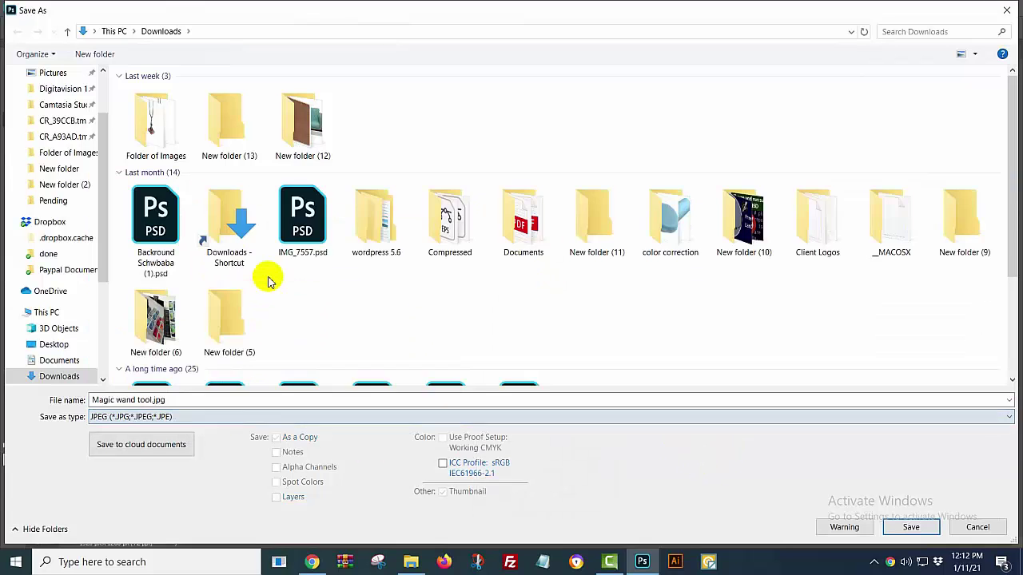
{"action": "left_click", "coordinate": [912, 527]}
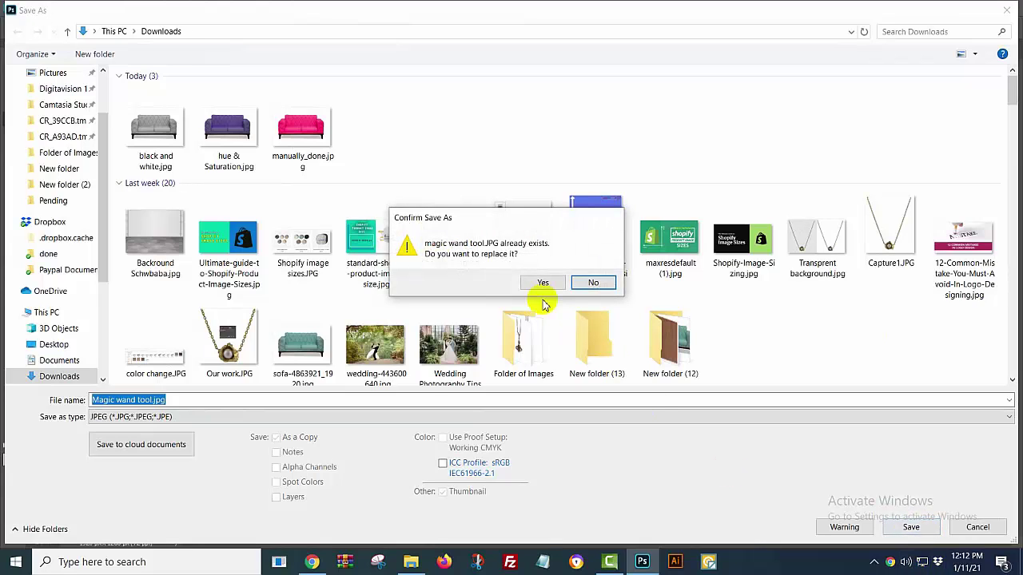
{"action": "left_click", "coordinate": [540, 286]}
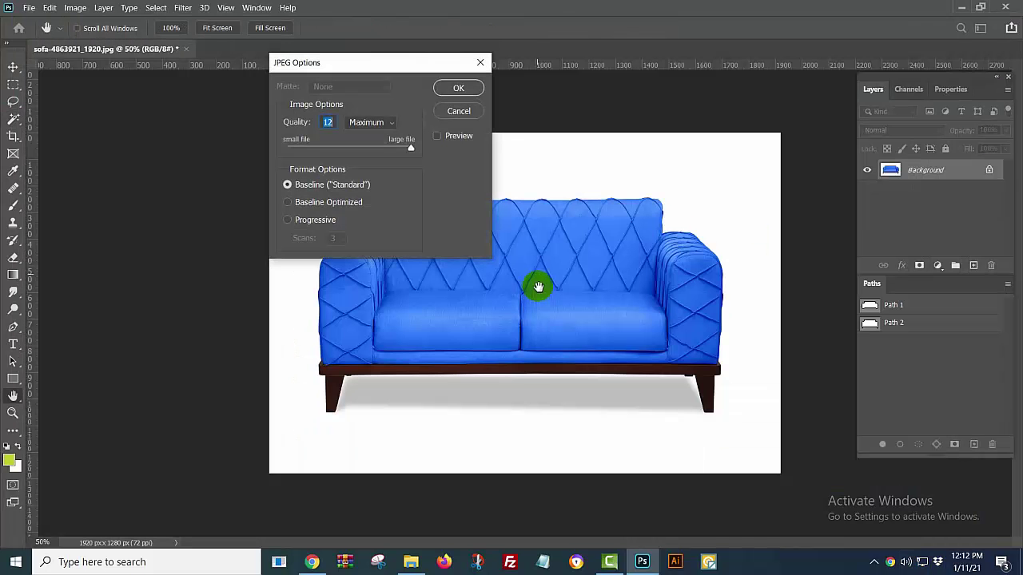
{"action": "left_click", "coordinate": [473, 86]}
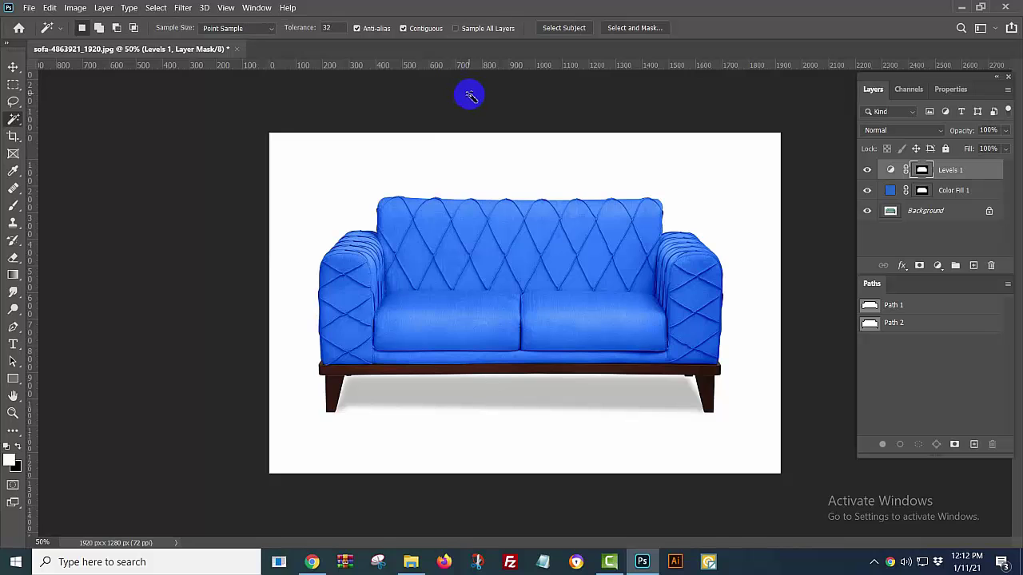
Review the exported sofa images in Photos, starting from manually_done.jpg in Downloads, and return to Photoshop.
{"action": "left_click", "coordinate": [410, 562]}
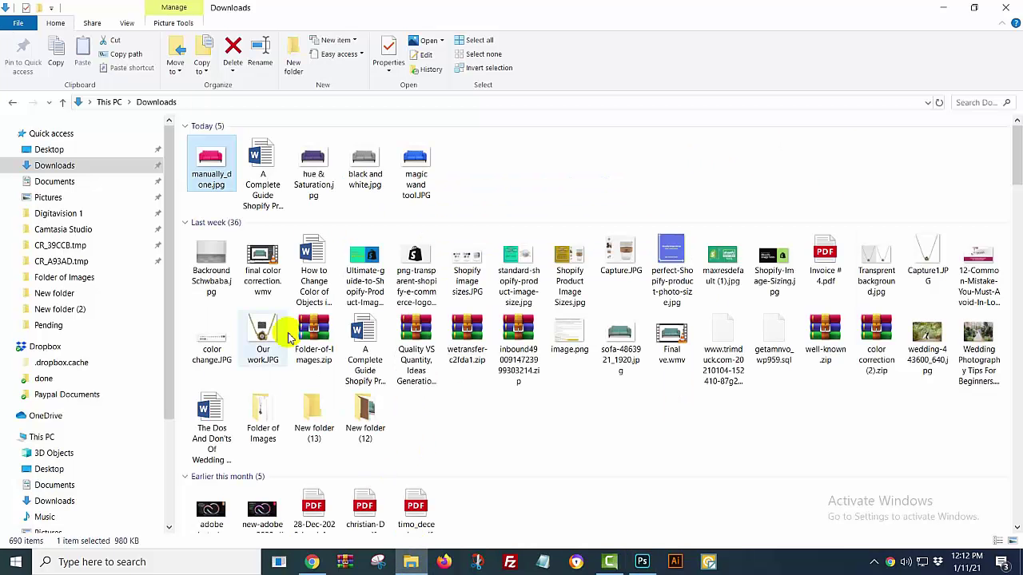
{"action": "double_click", "coordinate": [218, 164]}
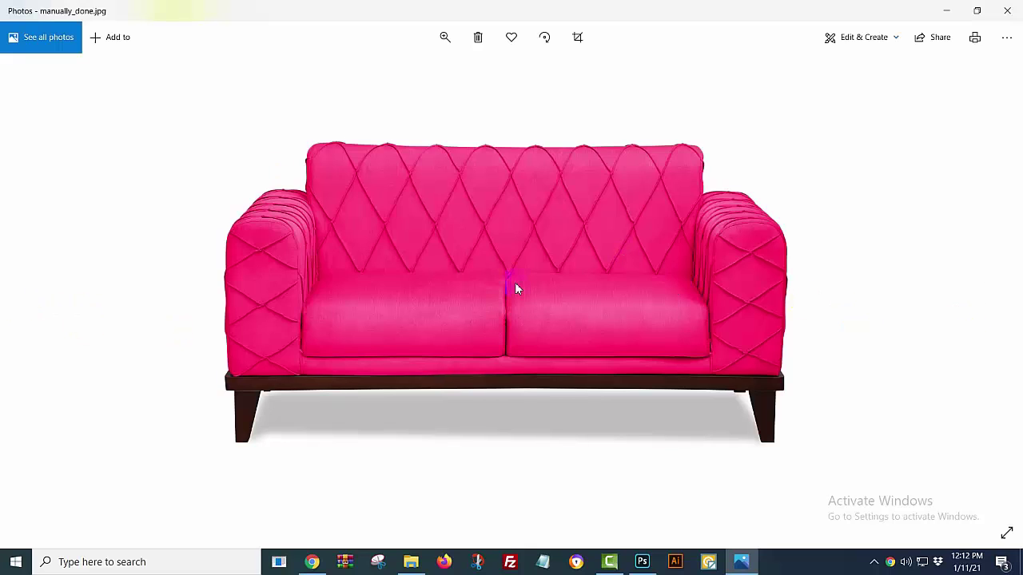
{"action": "left_click", "coordinate": [35, 288]}
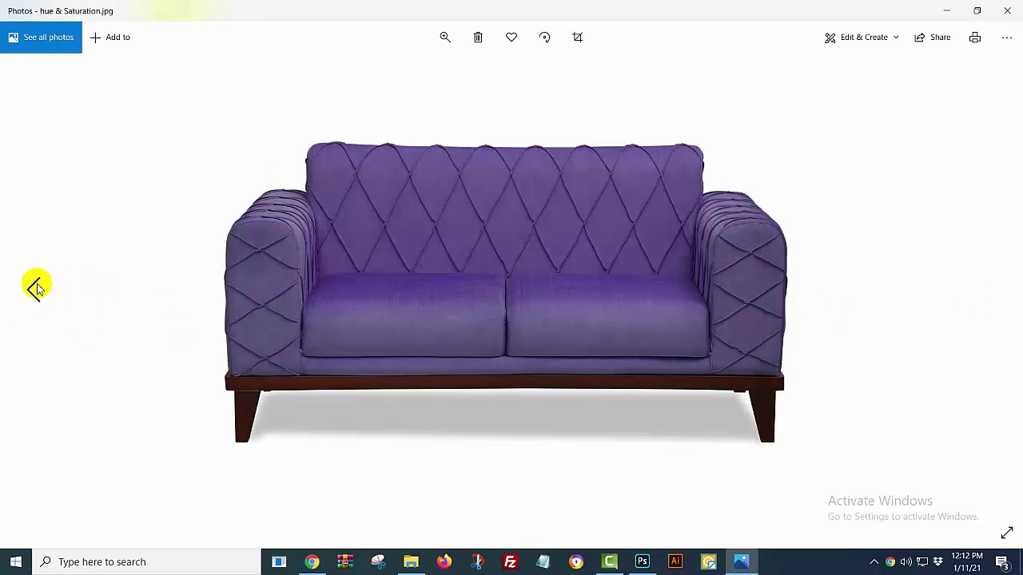
{"action": "left_click", "coordinate": [35, 288]}
{"action": "left_click", "coordinate": [35, 287]}
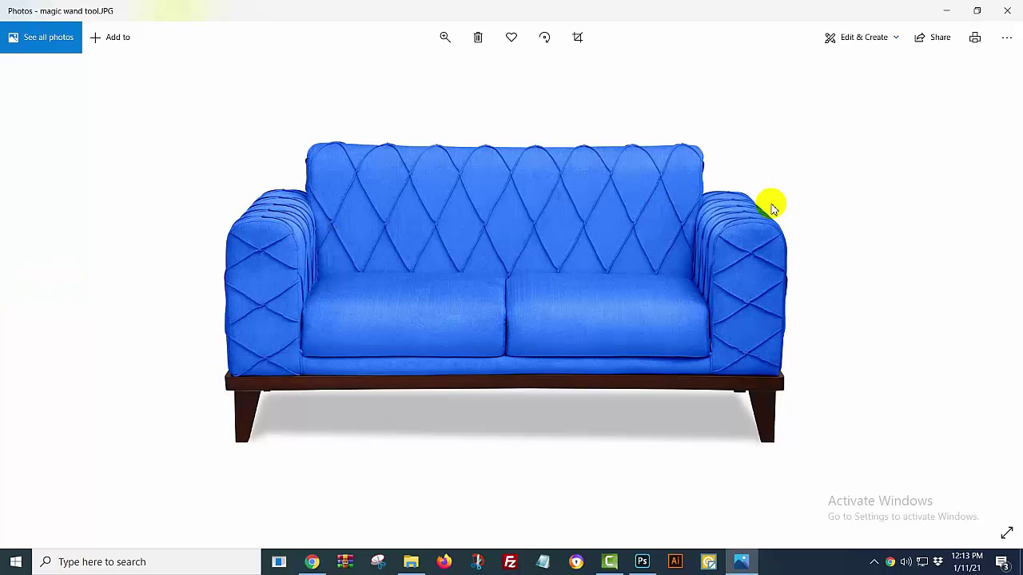
{"action": "left_click", "coordinate": [1002, 18]}
{"action": "left_click", "coordinate": [641, 562]}
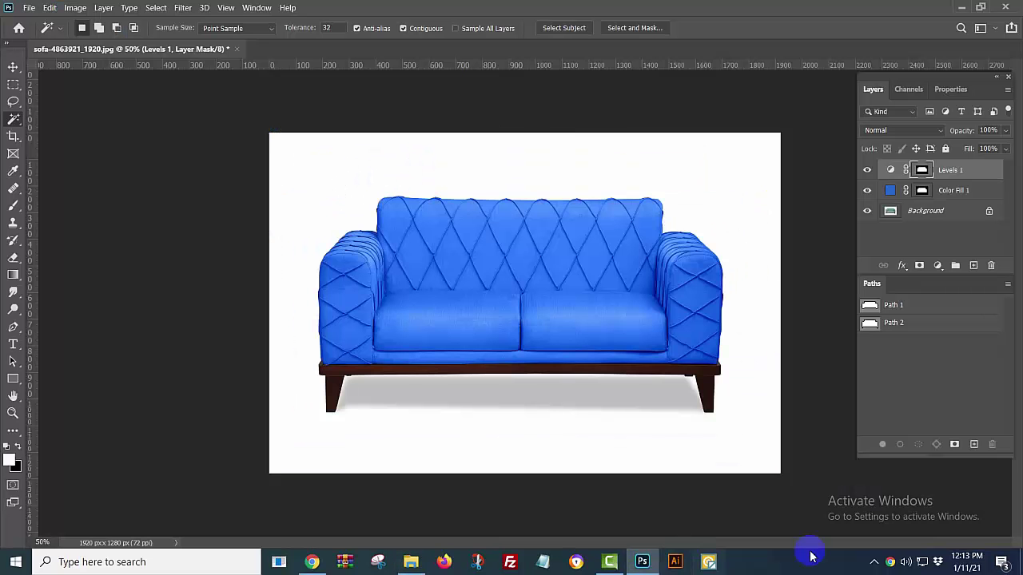
{"action": "left_click", "coordinate": [873, 562]}
{"action": "left_click", "coordinate": [855, 479]}
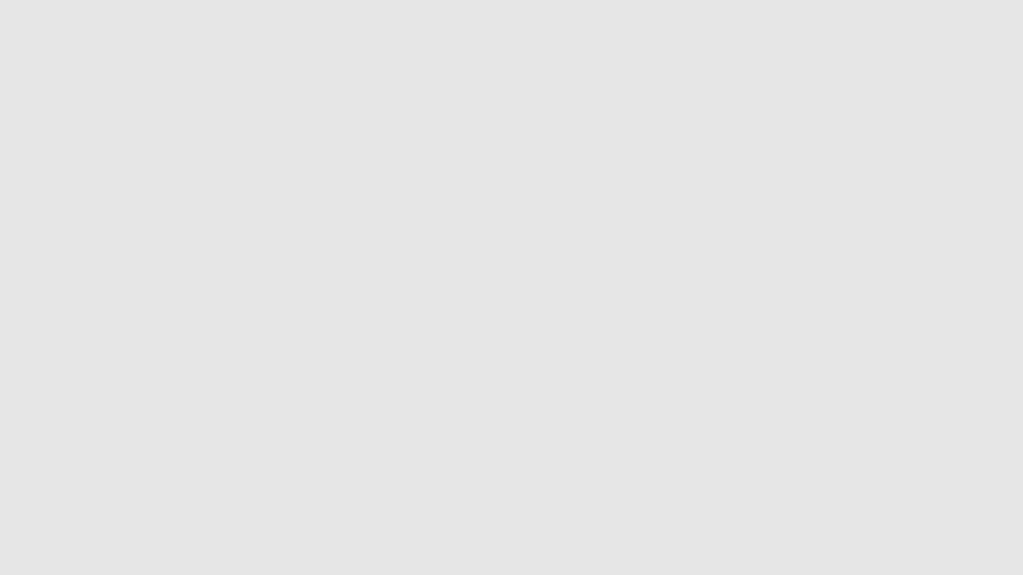